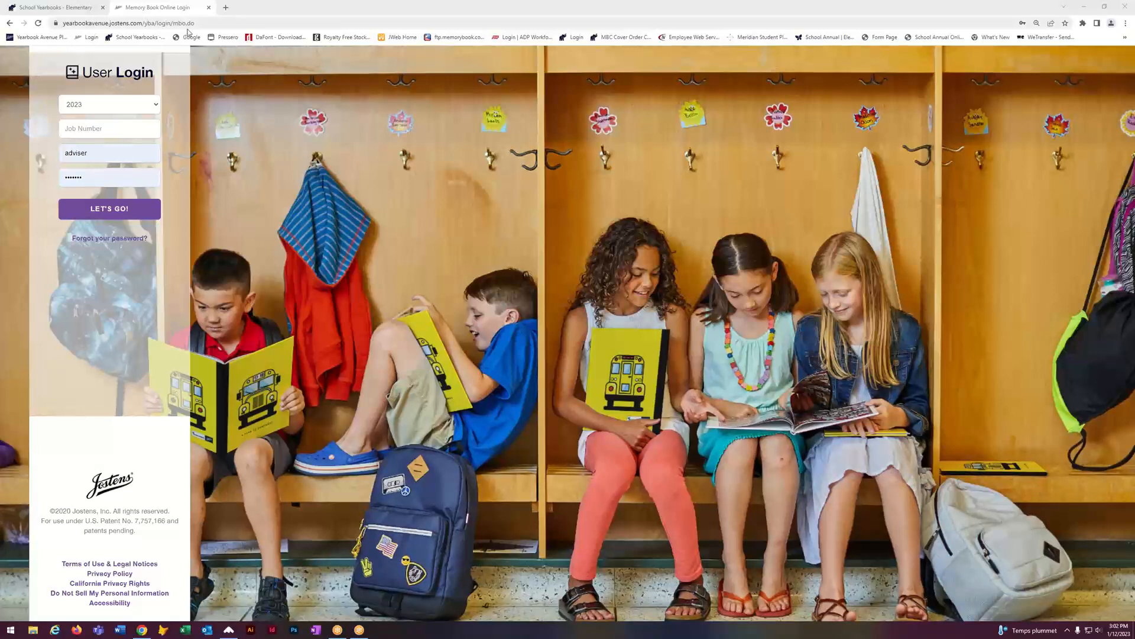
Step: Switch to the 'School Yearbooks - Elementary' tab showing the memorybook.com homepage
click(59, 10)
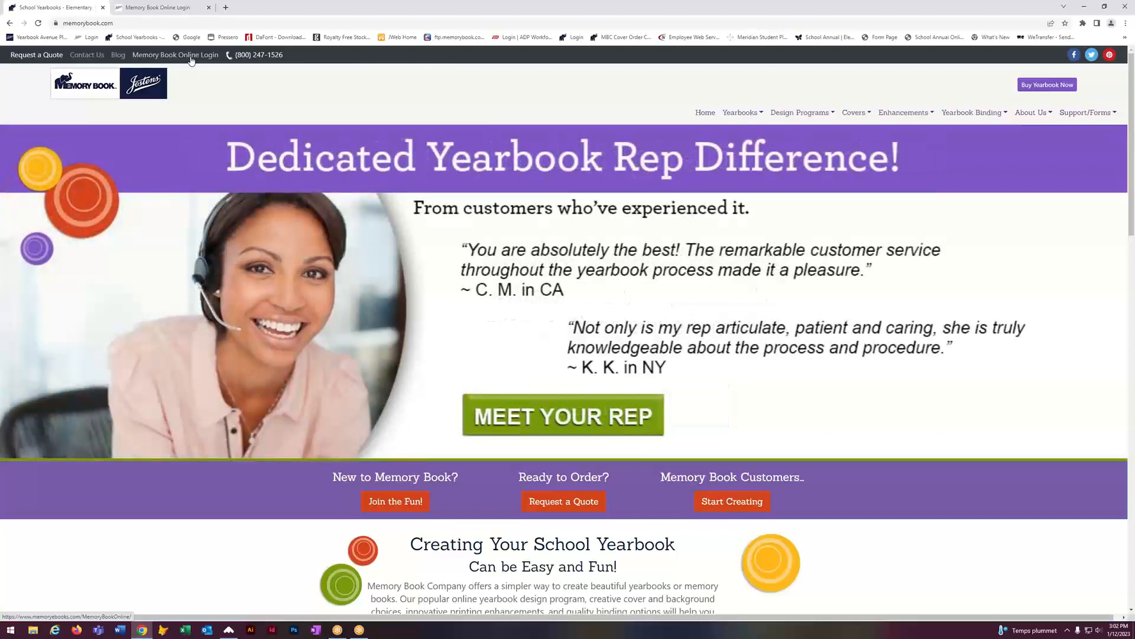
Step: Open the Memory Book Online login page and close the duplicate tab
click(192, 56)
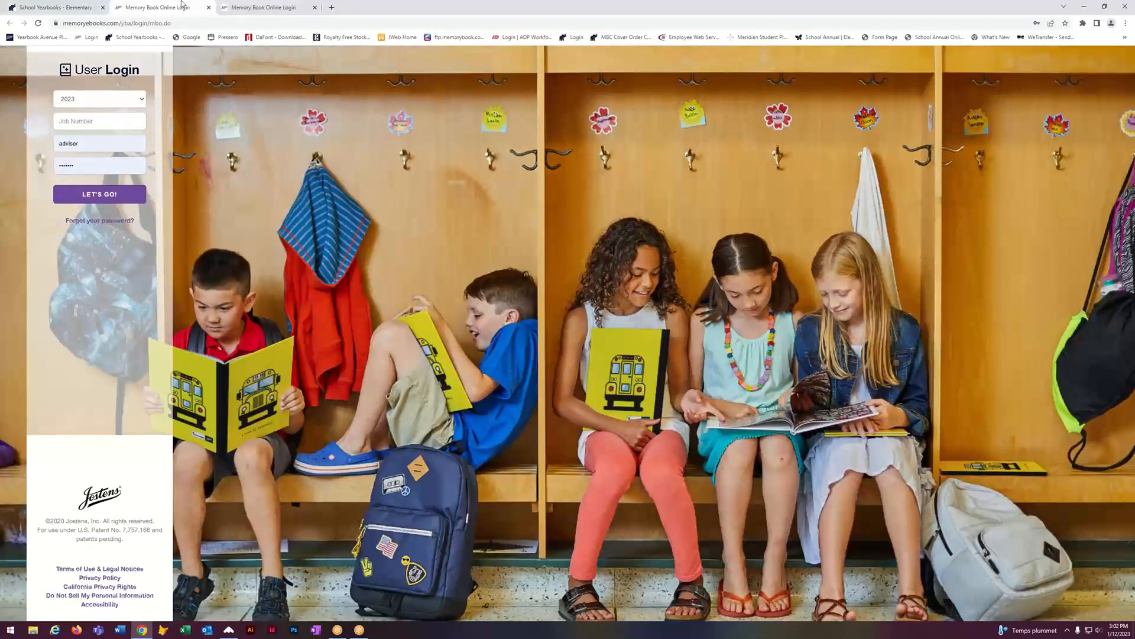
click(246, 6)
click(314, 8)
Step: Sign in with the school's job number and yearbook year 2023
click(87, 120)
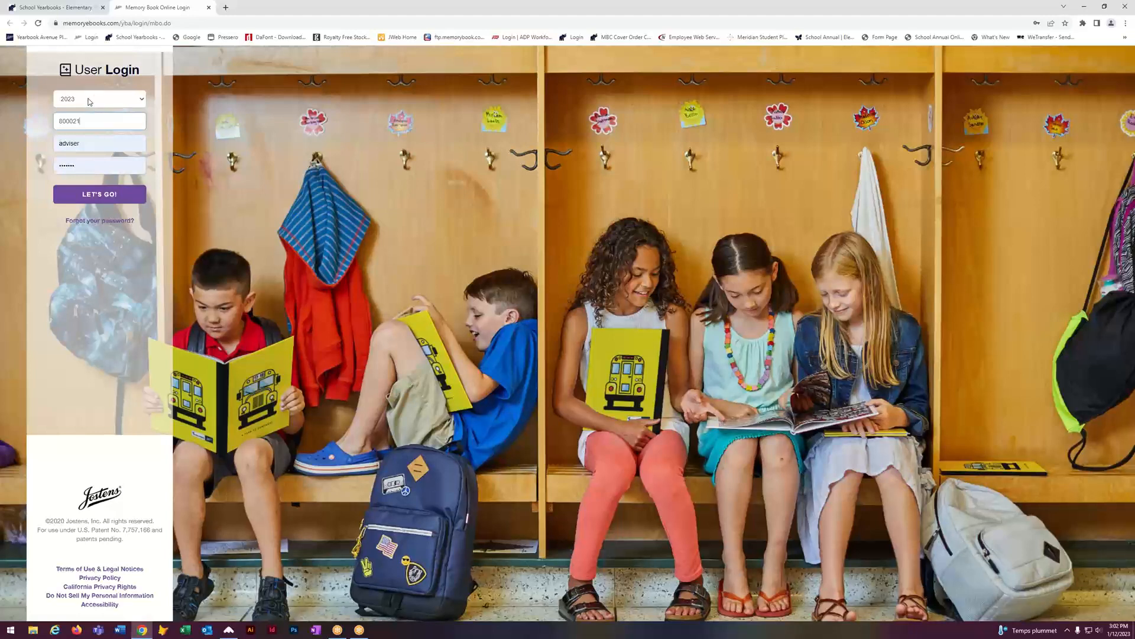
click(142, 101)
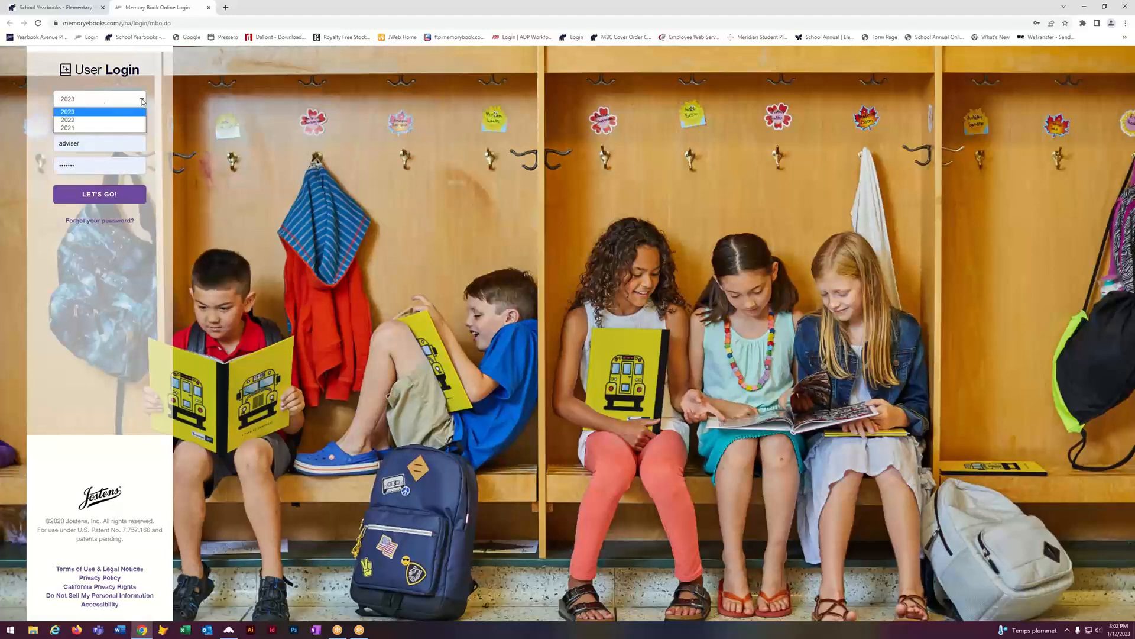
click(101, 115)
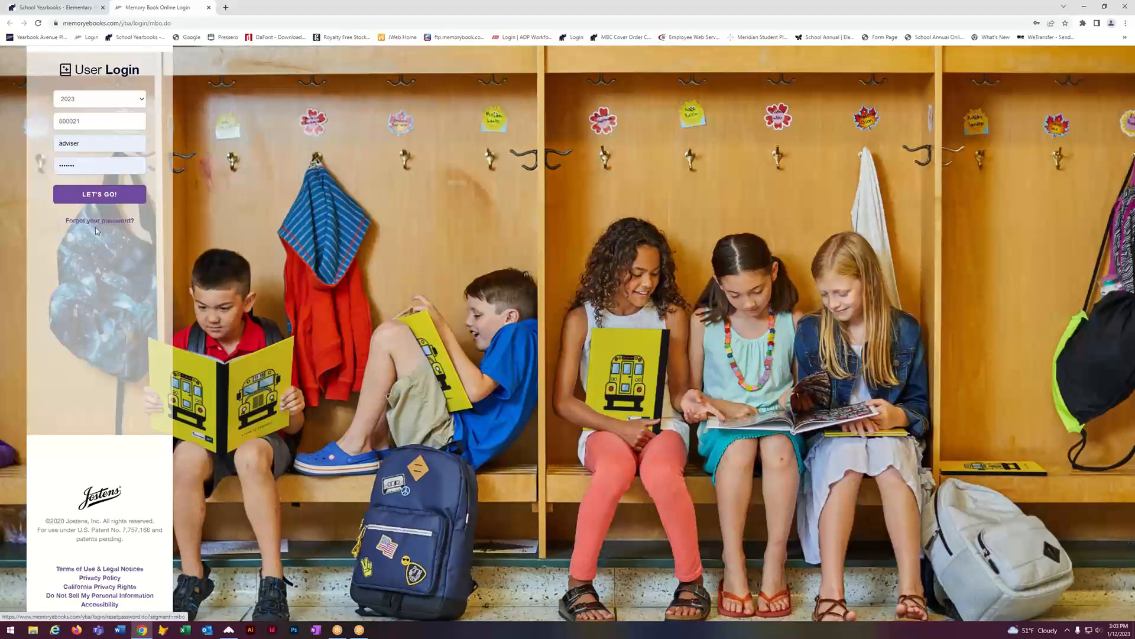
click(101, 197)
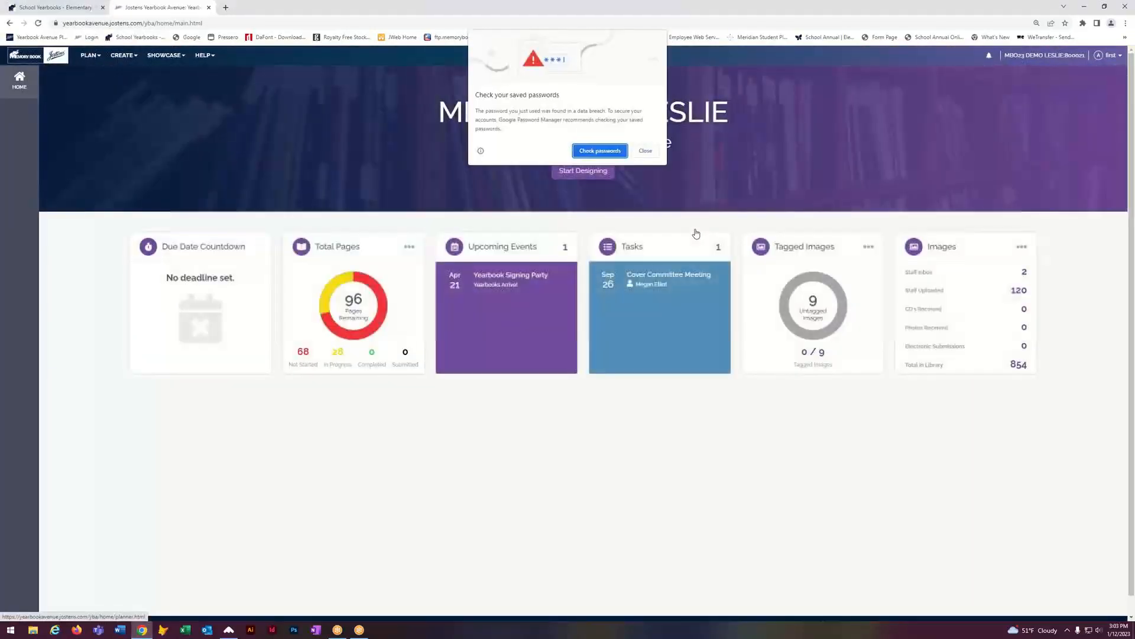
Step: Dismiss Chrome's saved-password warning and show the PLAN menu options
click(645, 152)
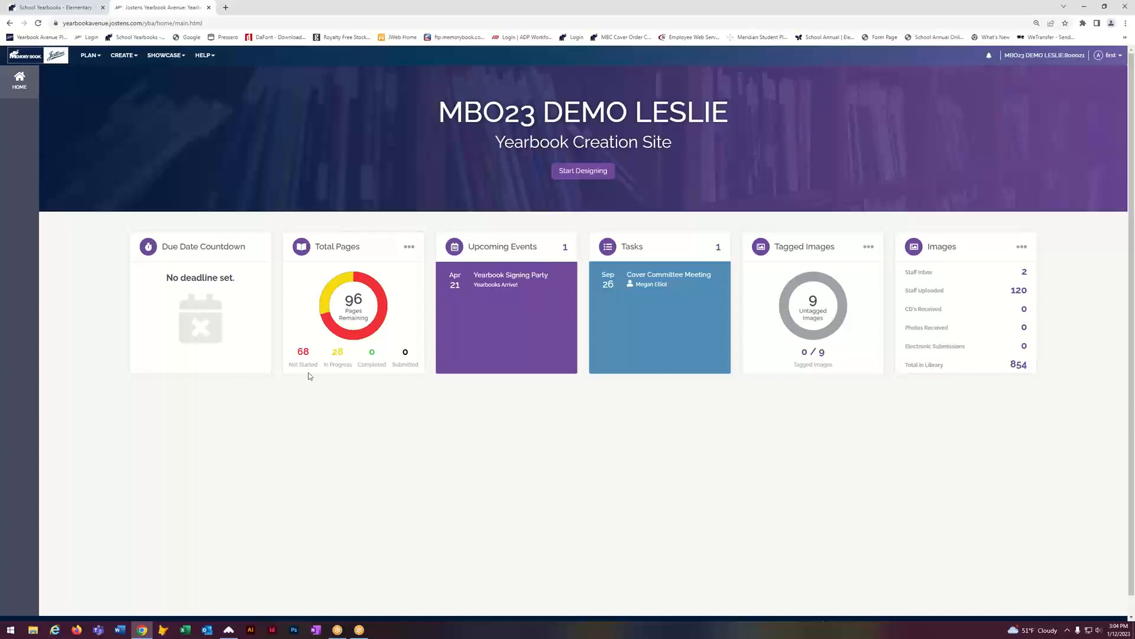
click(93, 62)
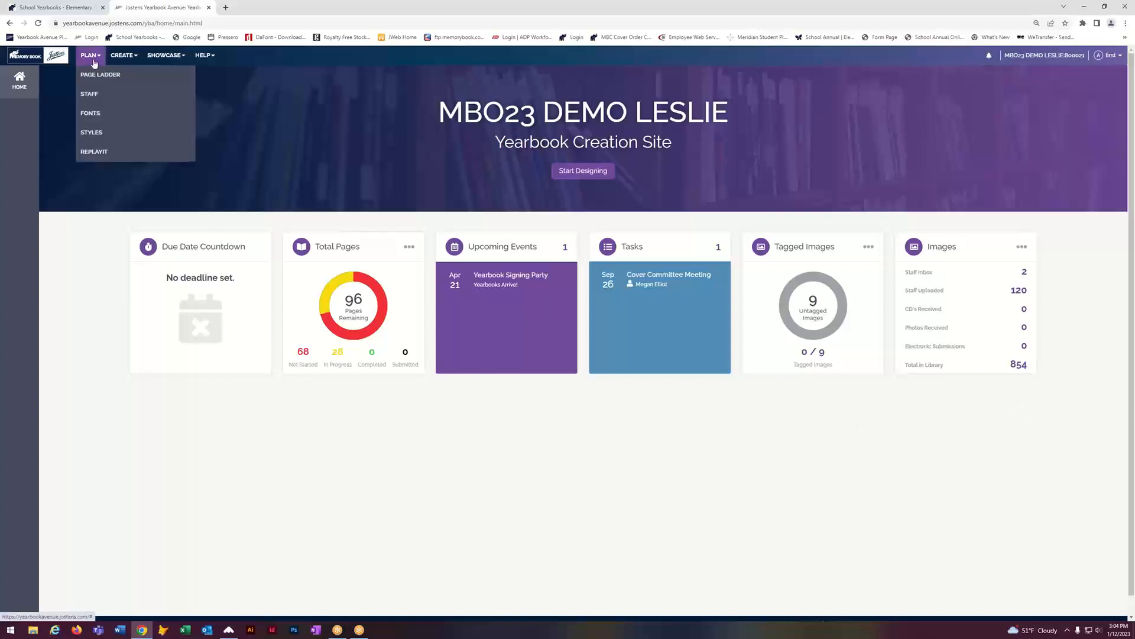
Step: Open the Page Ladder and zoom the browser view to 150%
click(94, 80)
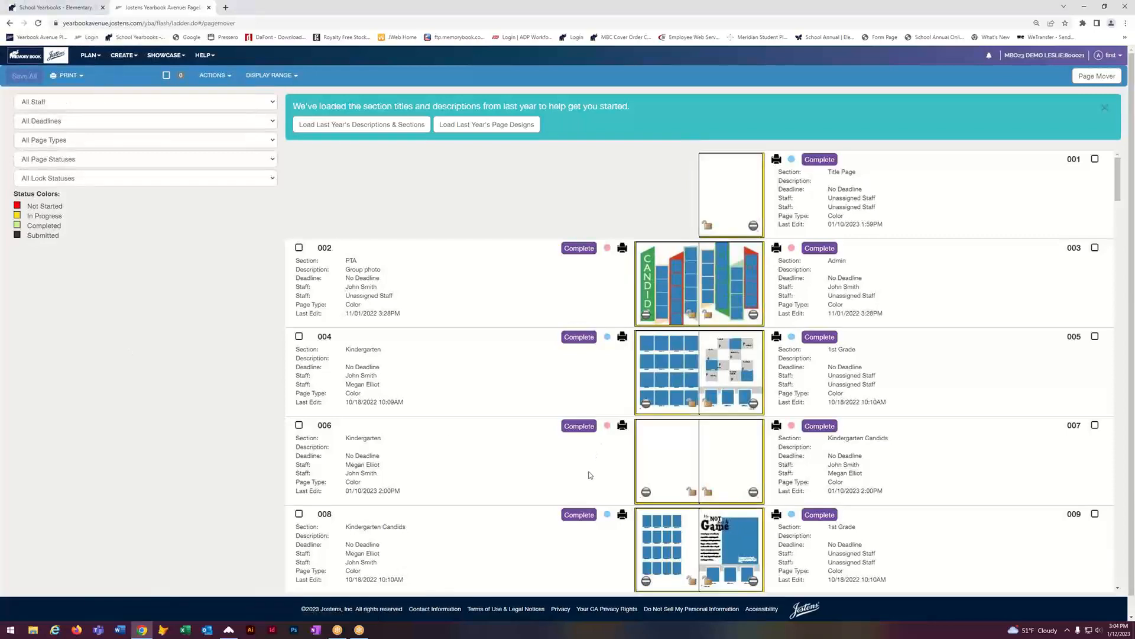
click(1079, 81)
click(1127, 24)
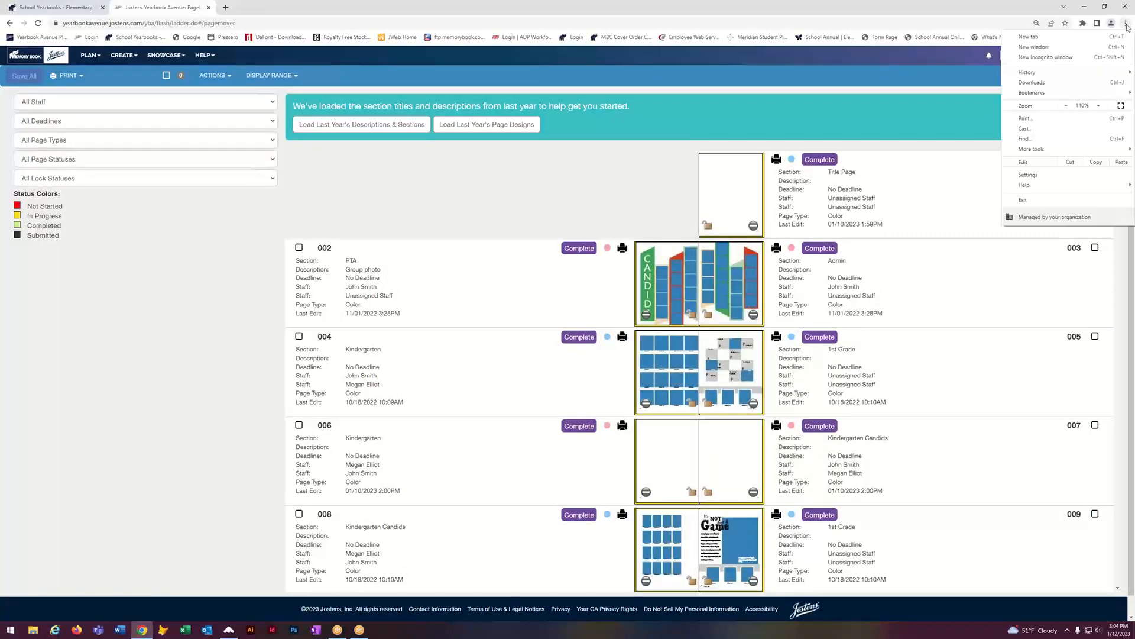
click(1098, 106)
click(1100, 106)
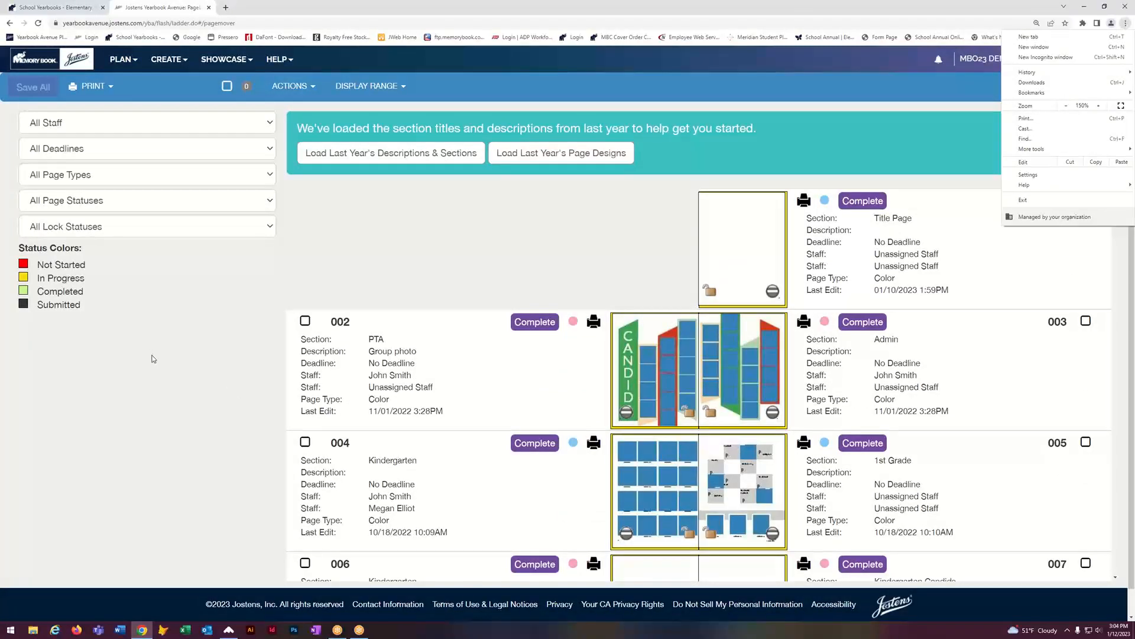
click(153, 358)
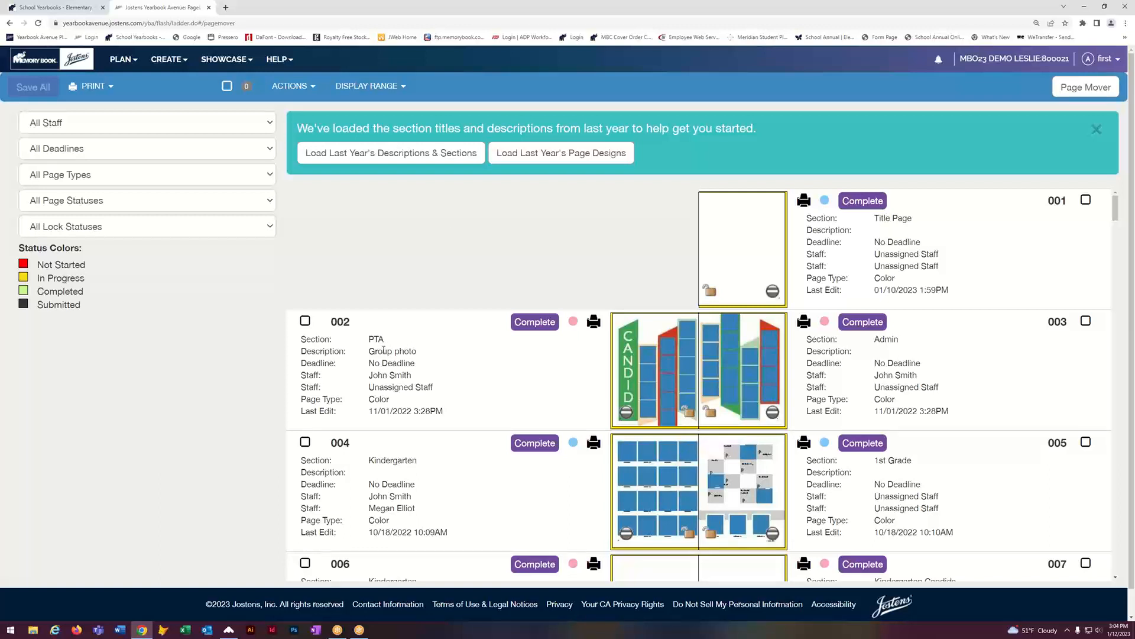
Step: Scroll through the ladder's spreads to review sections, staff and statuses
scroll(430, 418, down, 2)
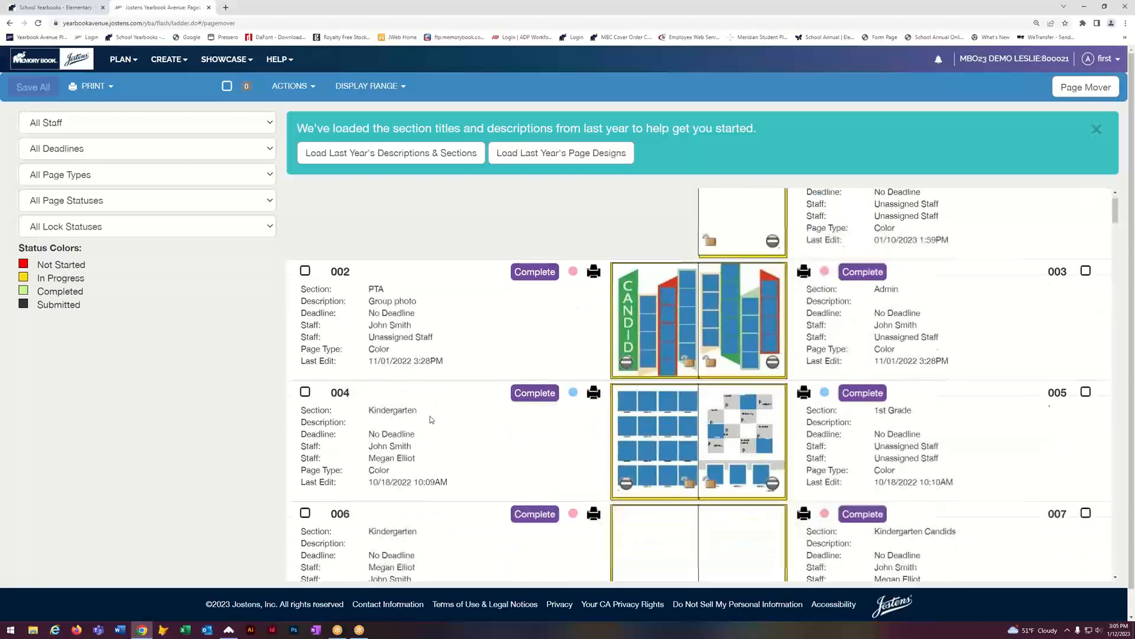
scroll(431, 419, up, 2)
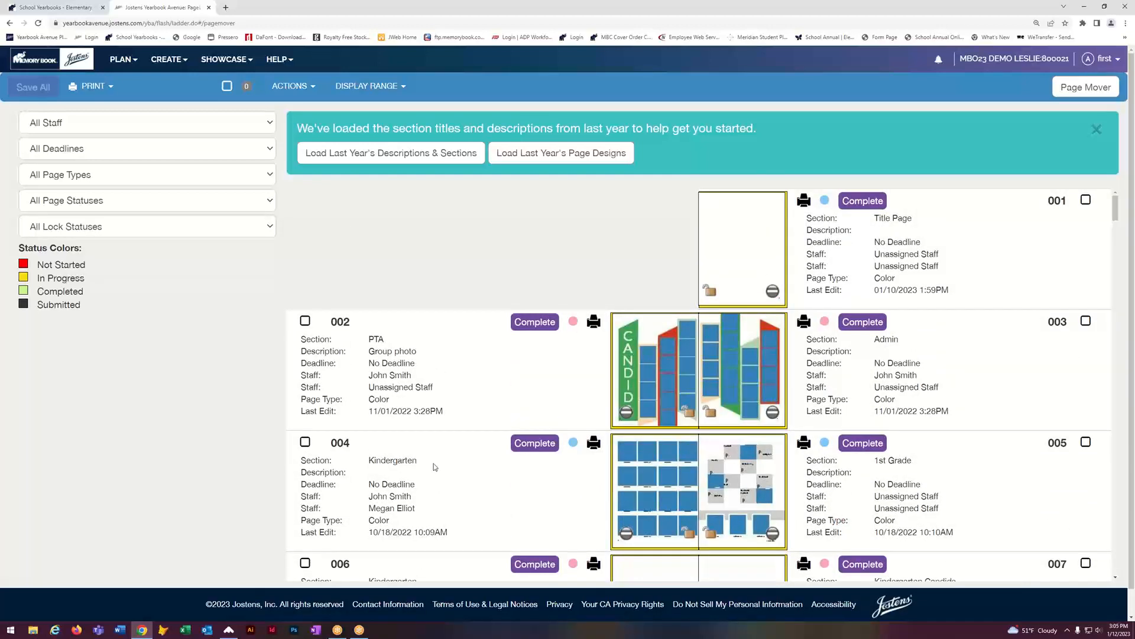
scroll(433, 478, down, 3)
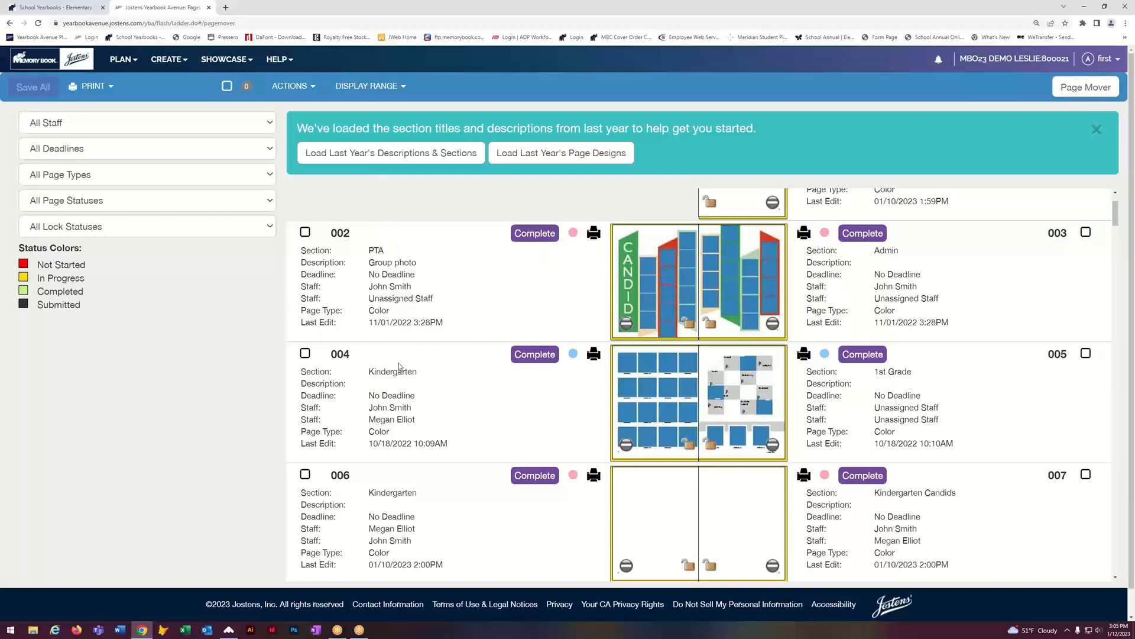
scroll(435, 419, down, 2)
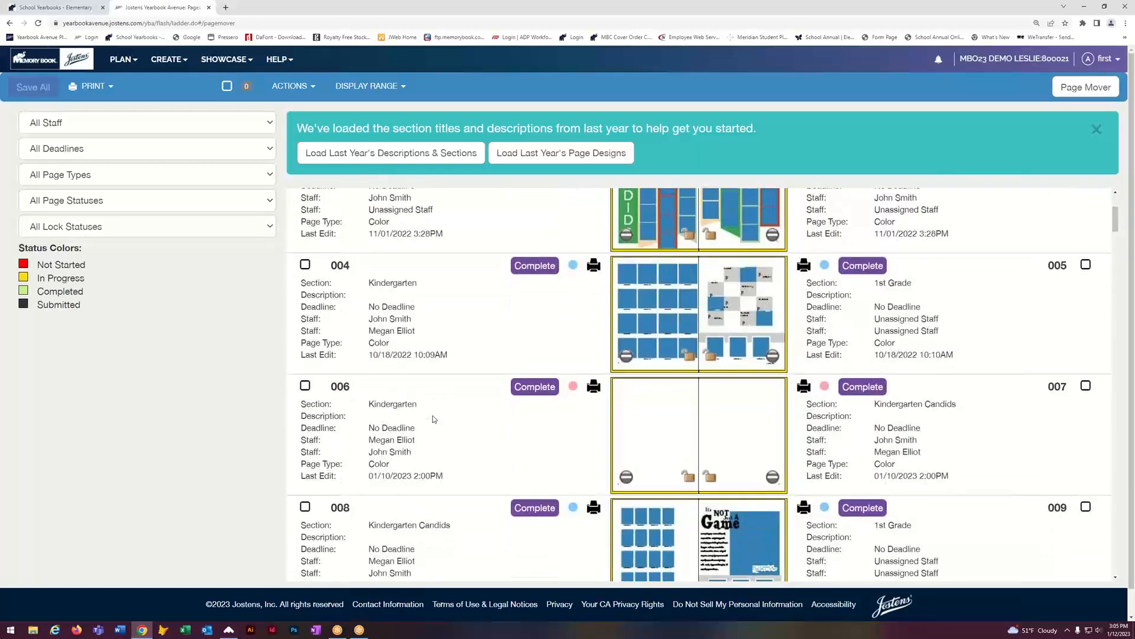
click(423, 405)
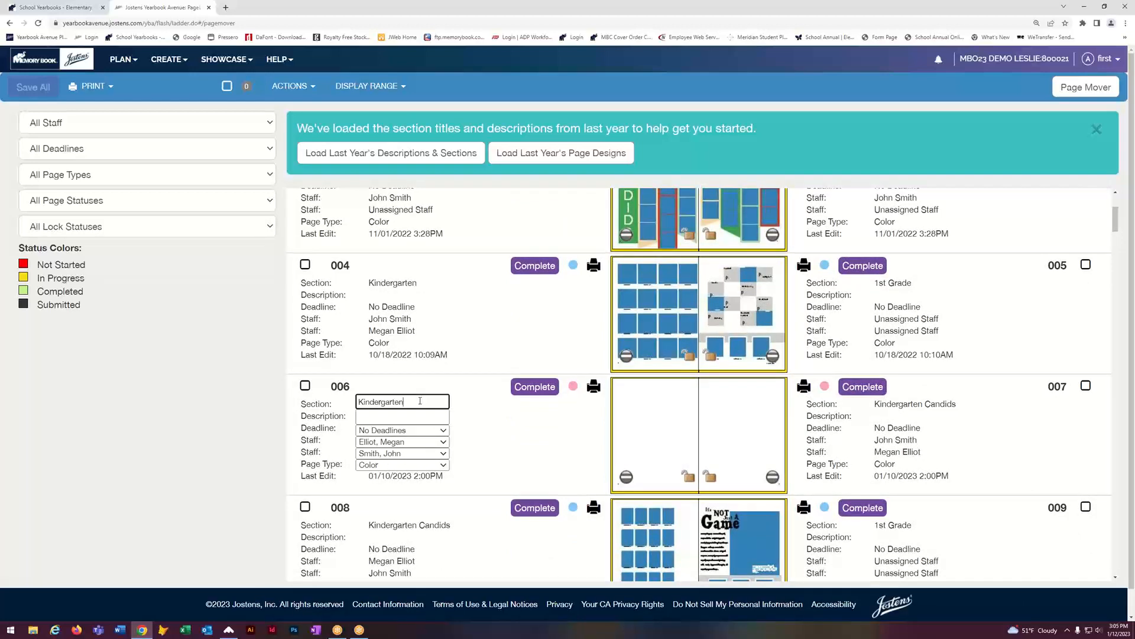
click(218, 441)
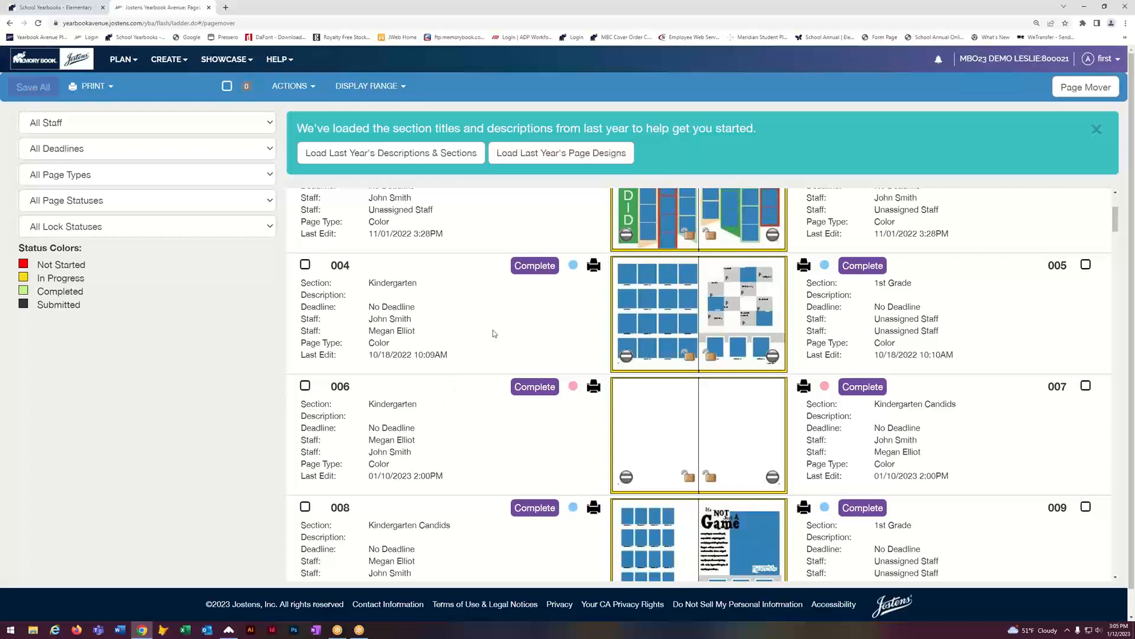
scroll(482, 385, up, 2)
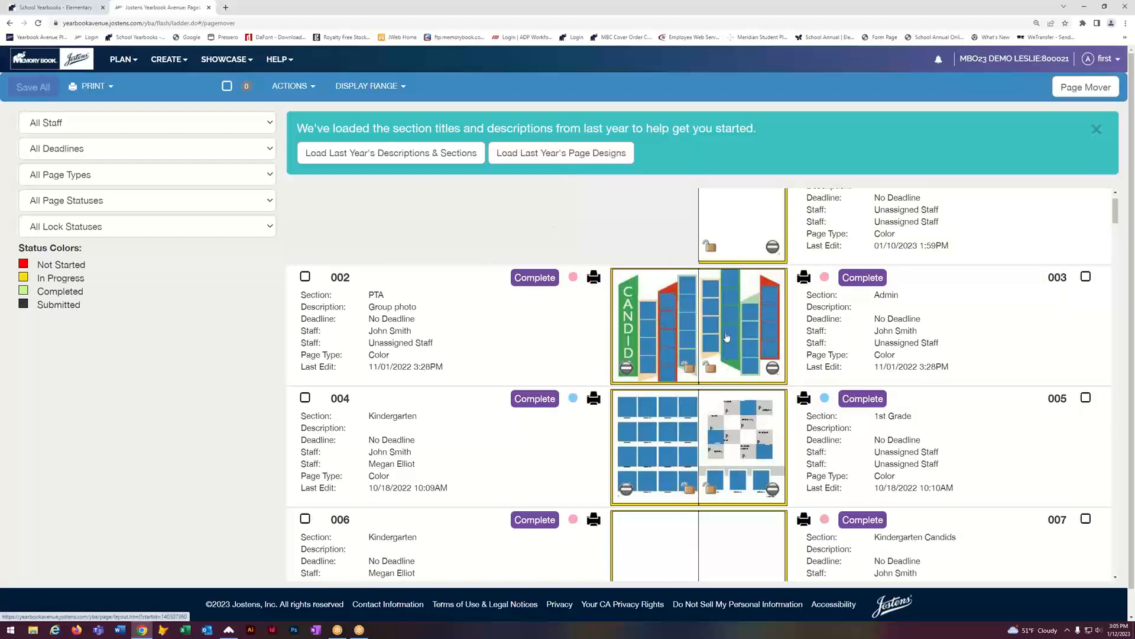
scroll(740, 382, down, 8)
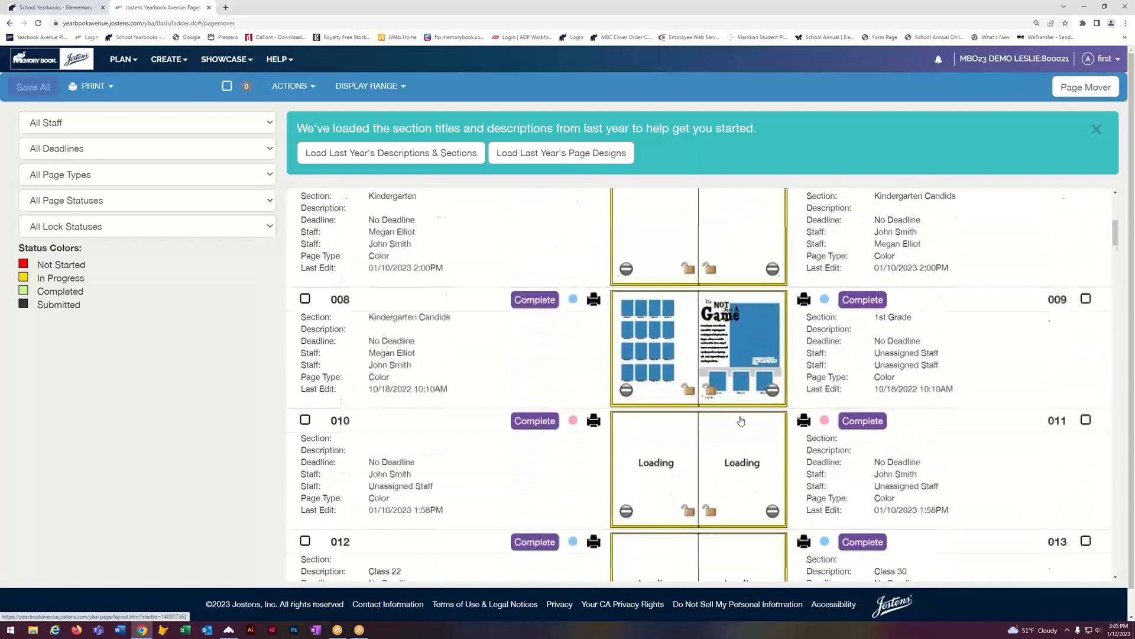
scroll(741, 420, up, 2)
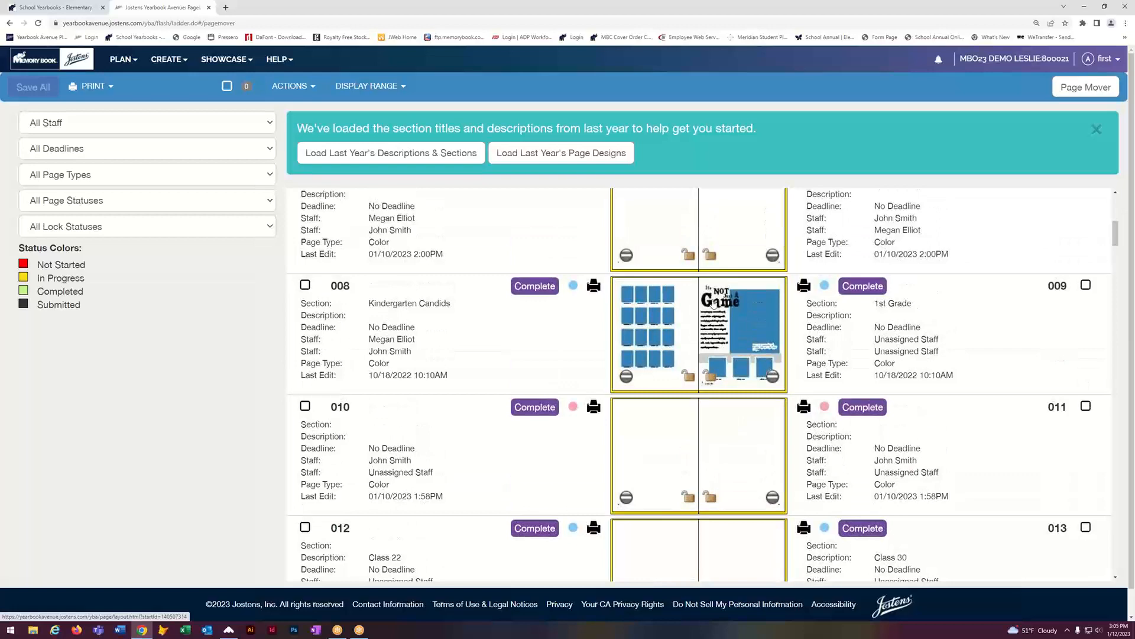
scroll(728, 464, down, 3)
scroll(728, 464, down, 3)
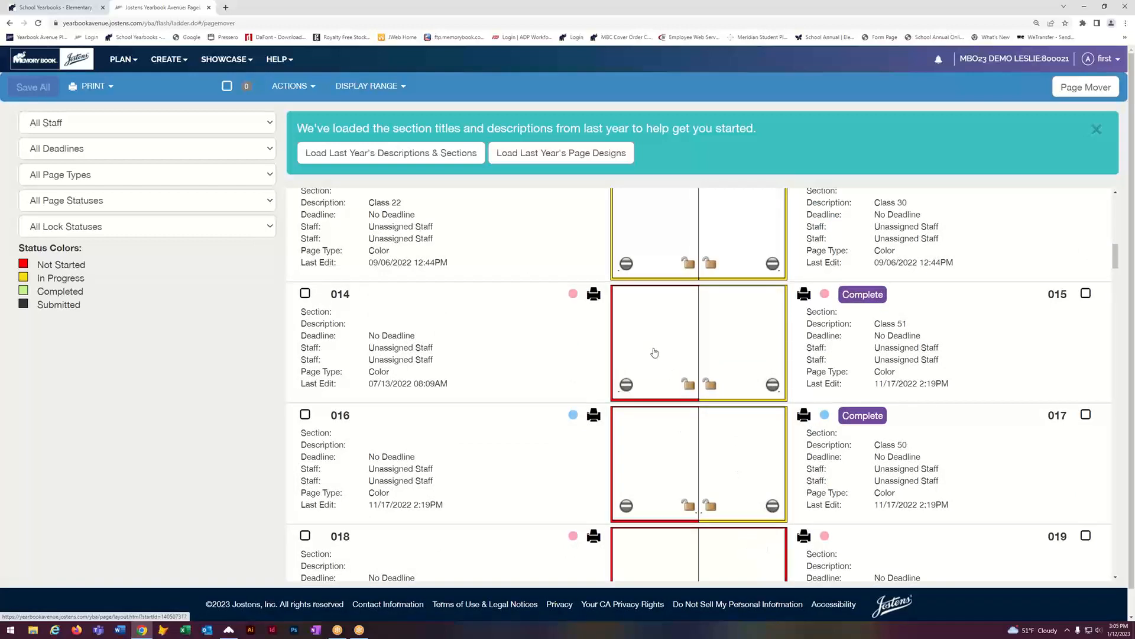
scroll(655, 353, up, 10)
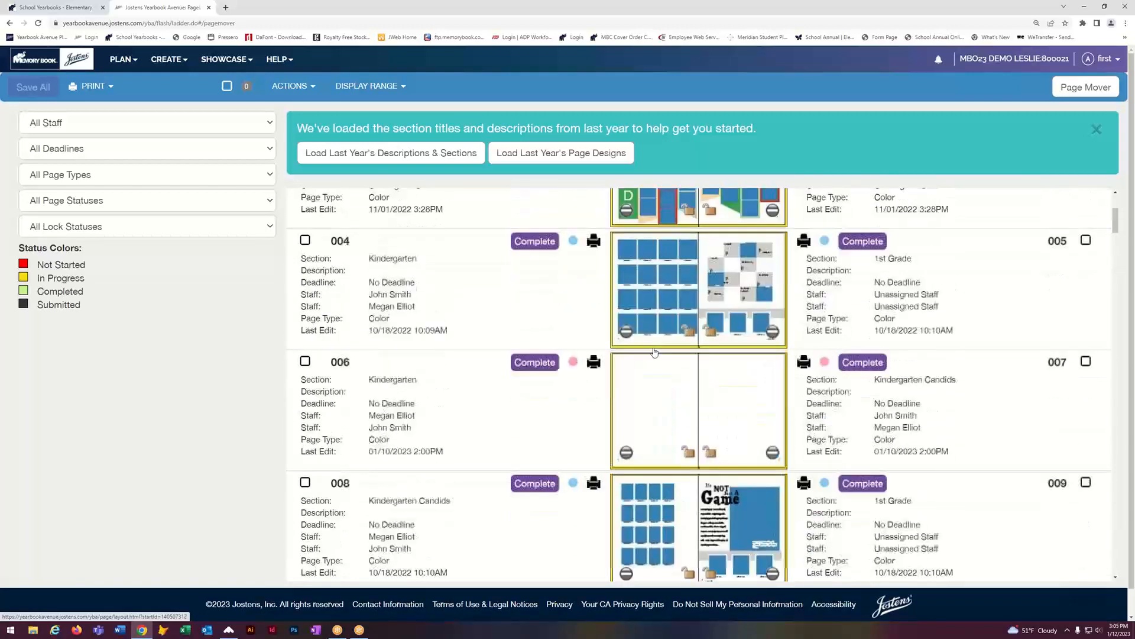
scroll(655, 353, up, 2)
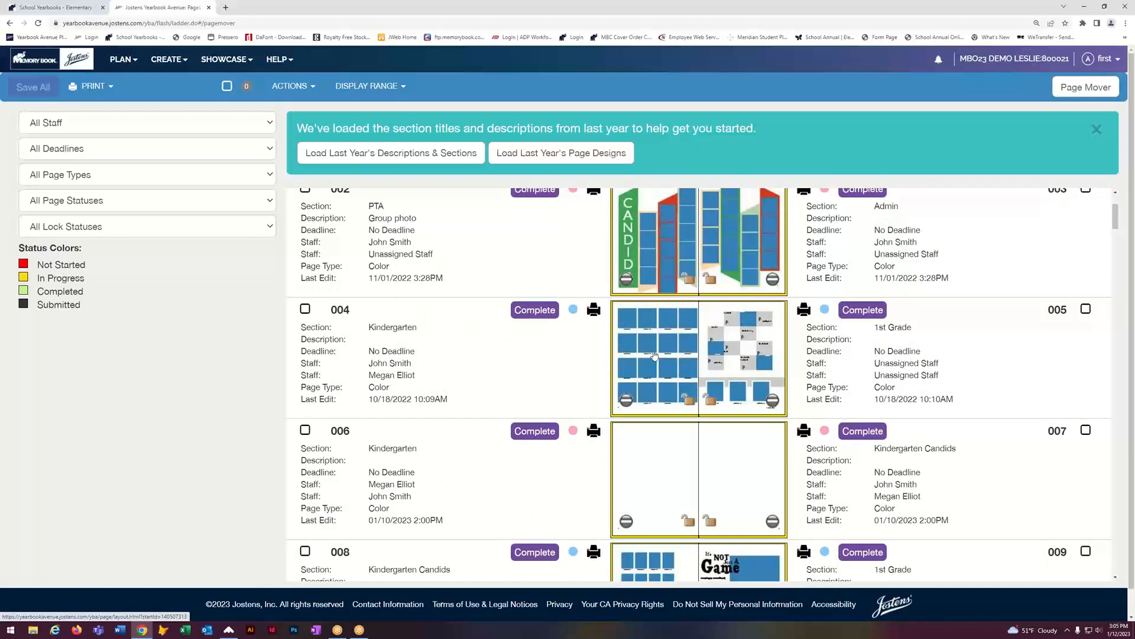
scroll(655, 320, up, 4)
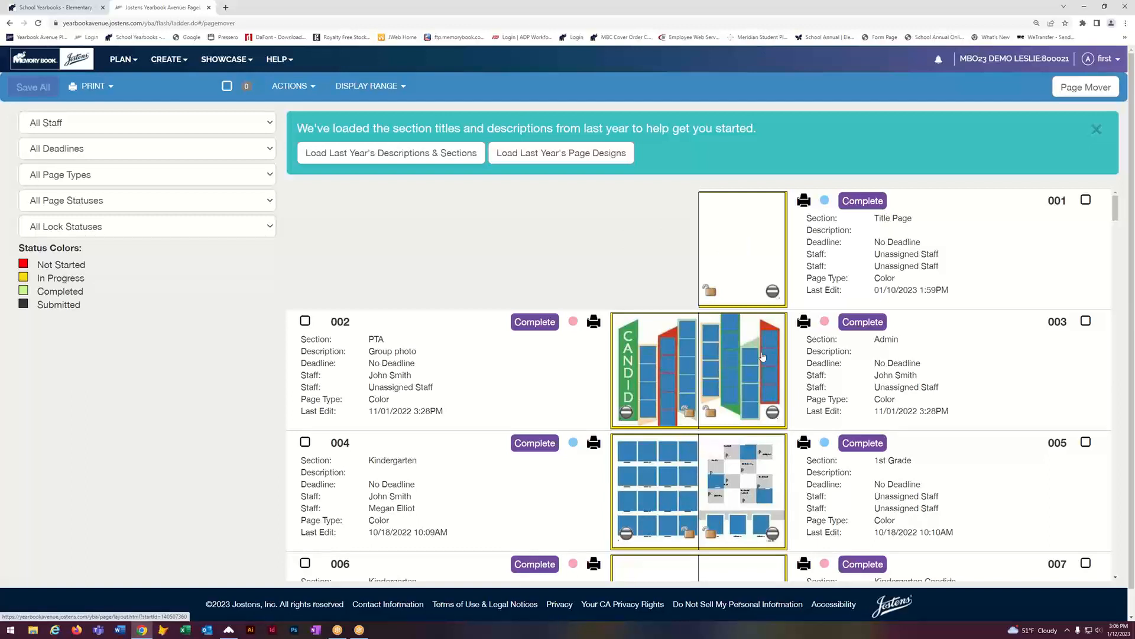
scroll(739, 367, down, 6)
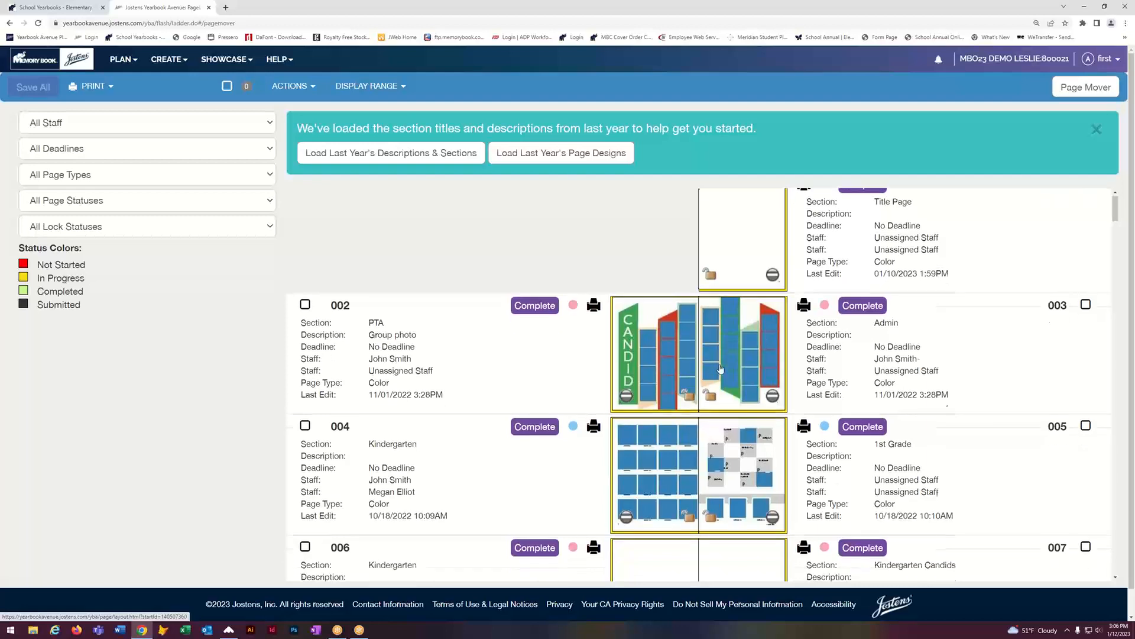
scroll(724, 369, down, 17)
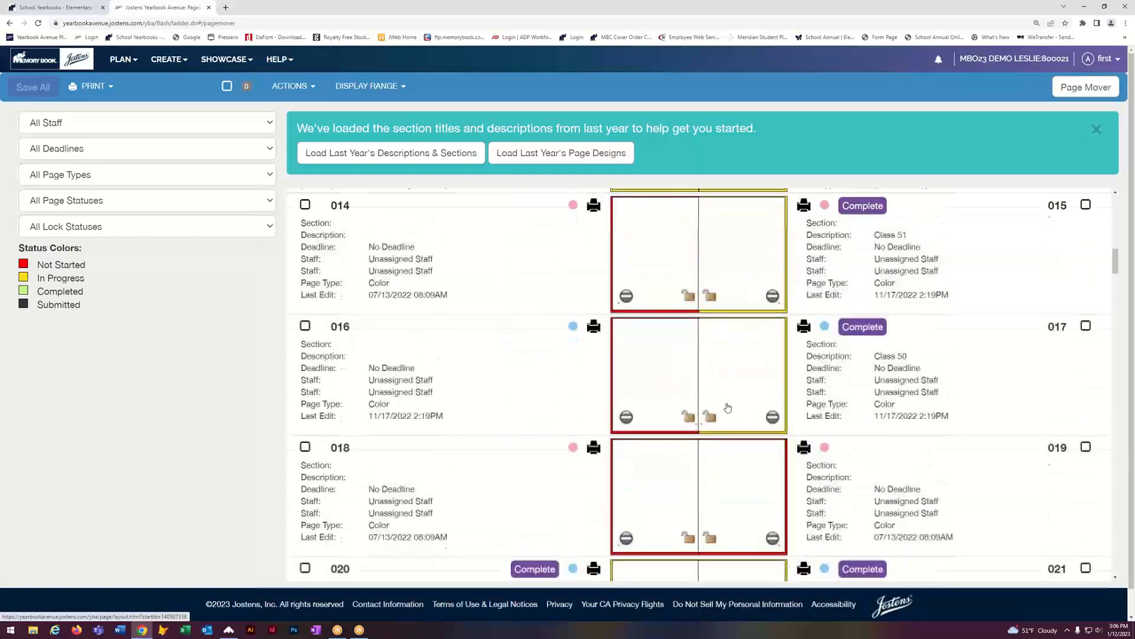
scroll(728, 409, down, 15)
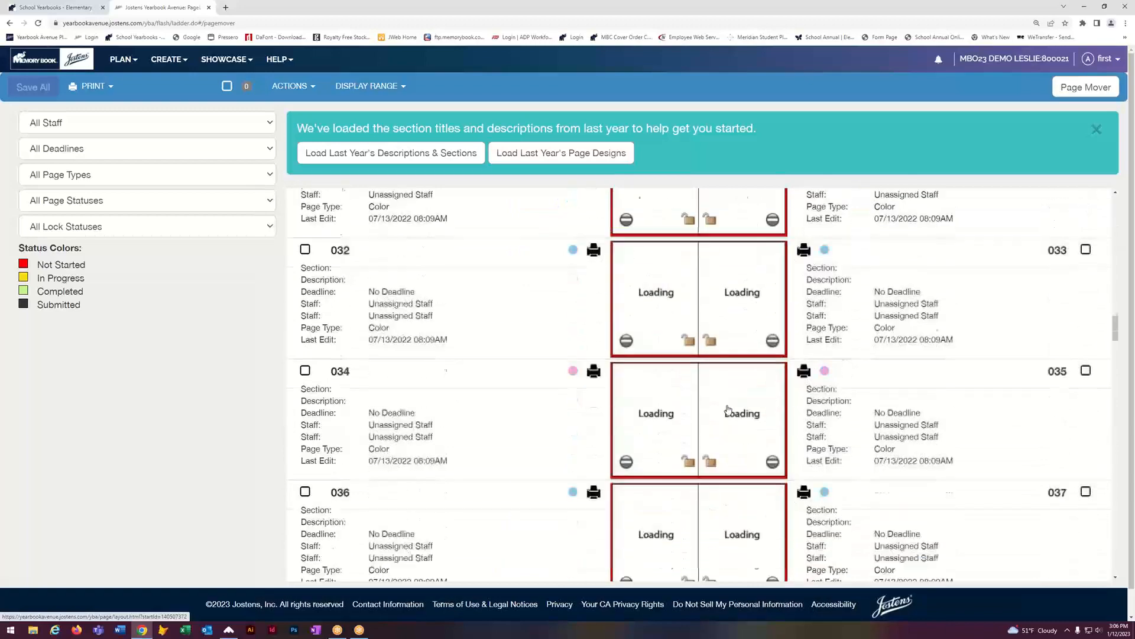
scroll(728, 409, down, 20)
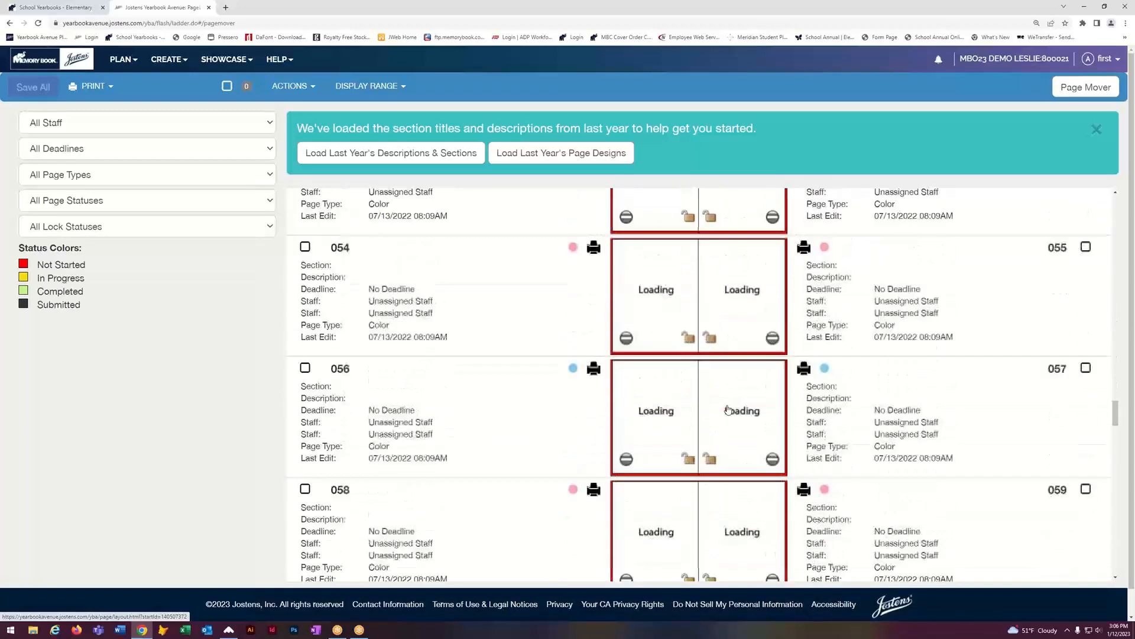
scroll(728, 410, down, 20)
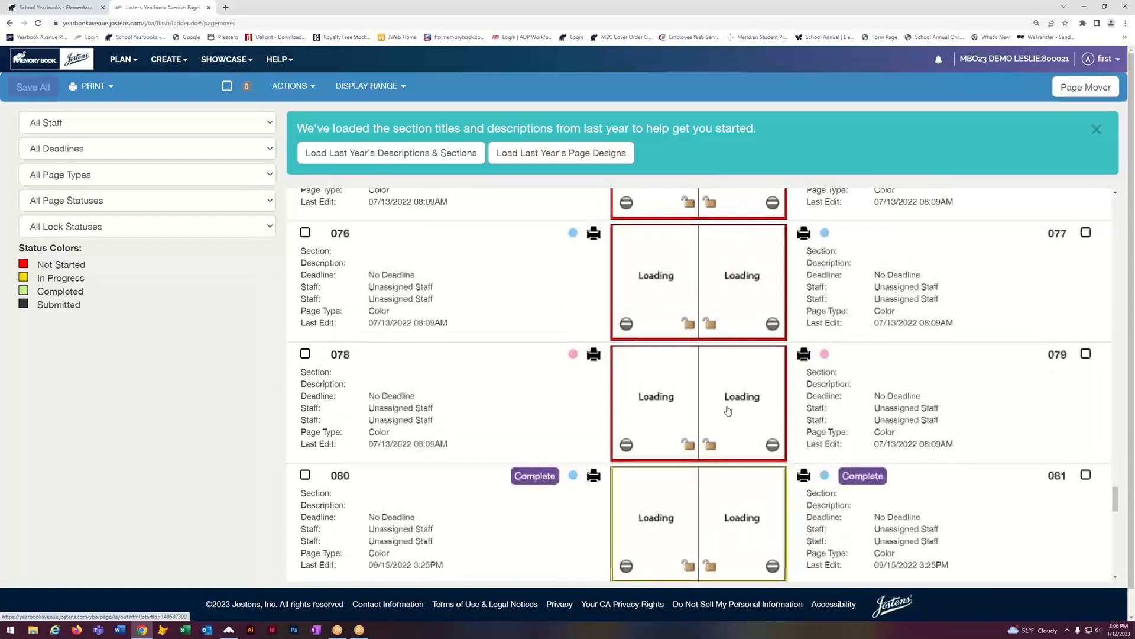
scroll(728, 409, down, 4)
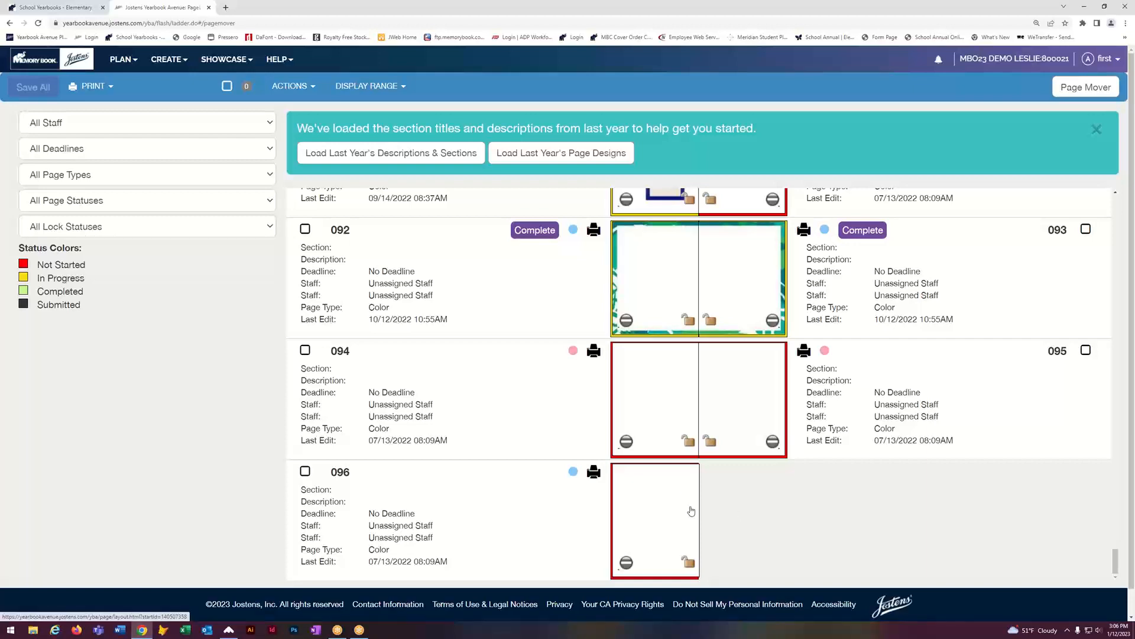
scroll(720, 514, up, 20)
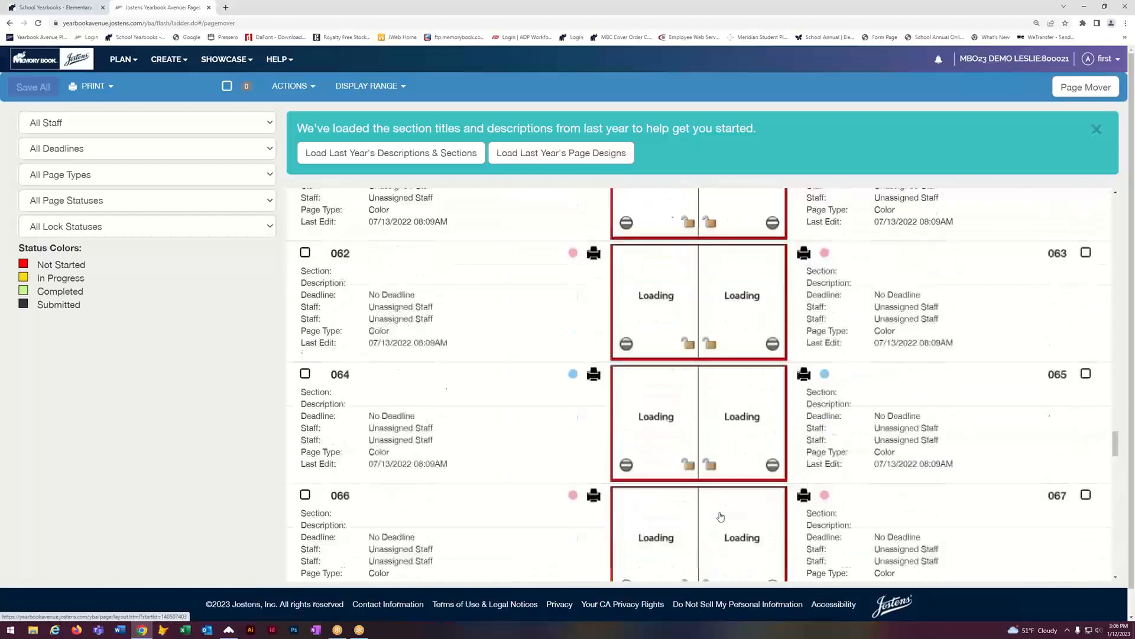
scroll(720, 514, up, 20)
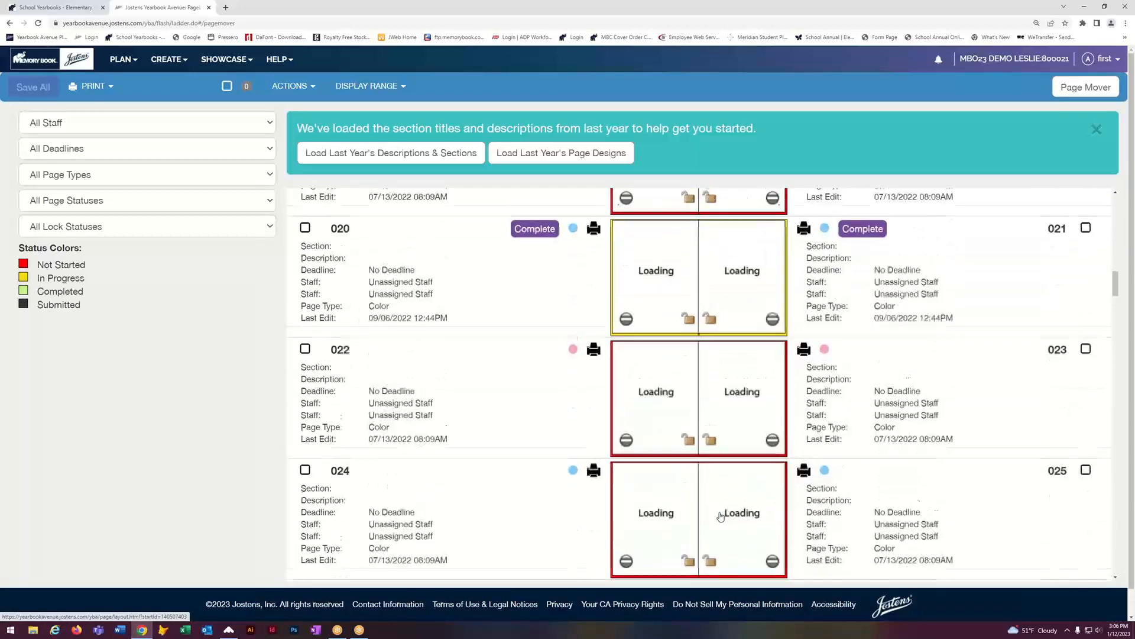
scroll(706, 396, up, 12)
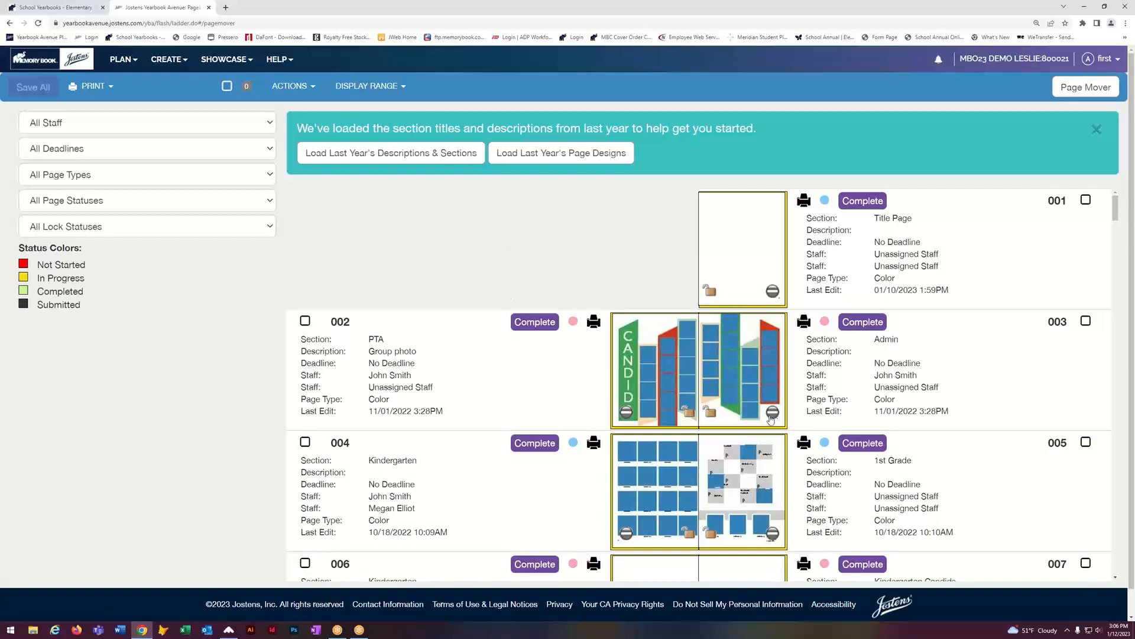
scroll(732, 411, down, 1)
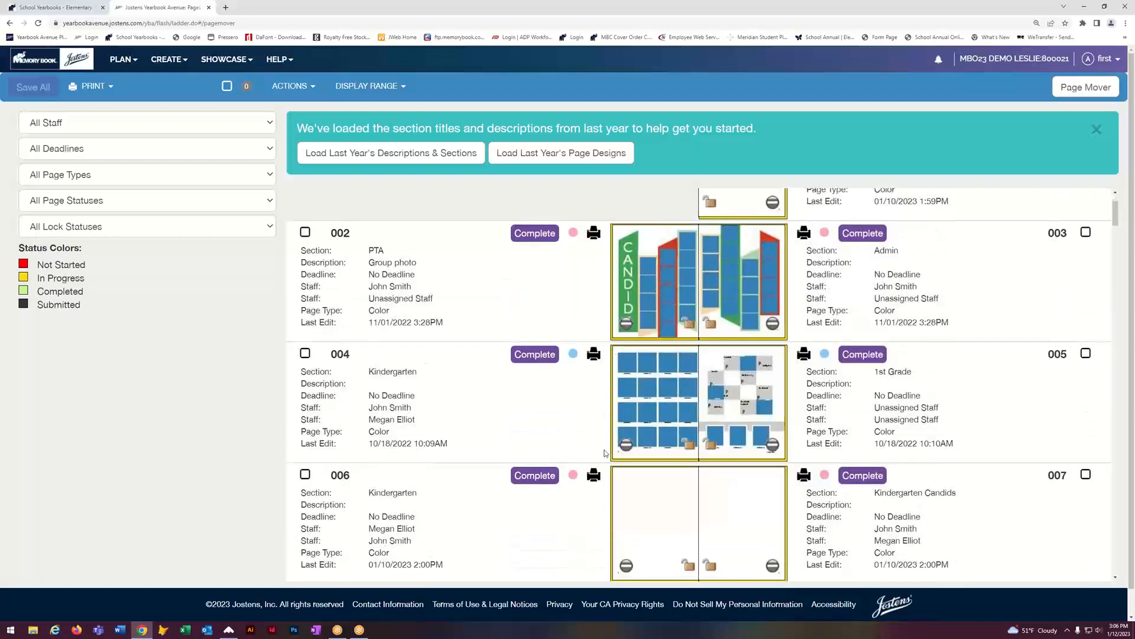
scroll(633, 462, down, 8)
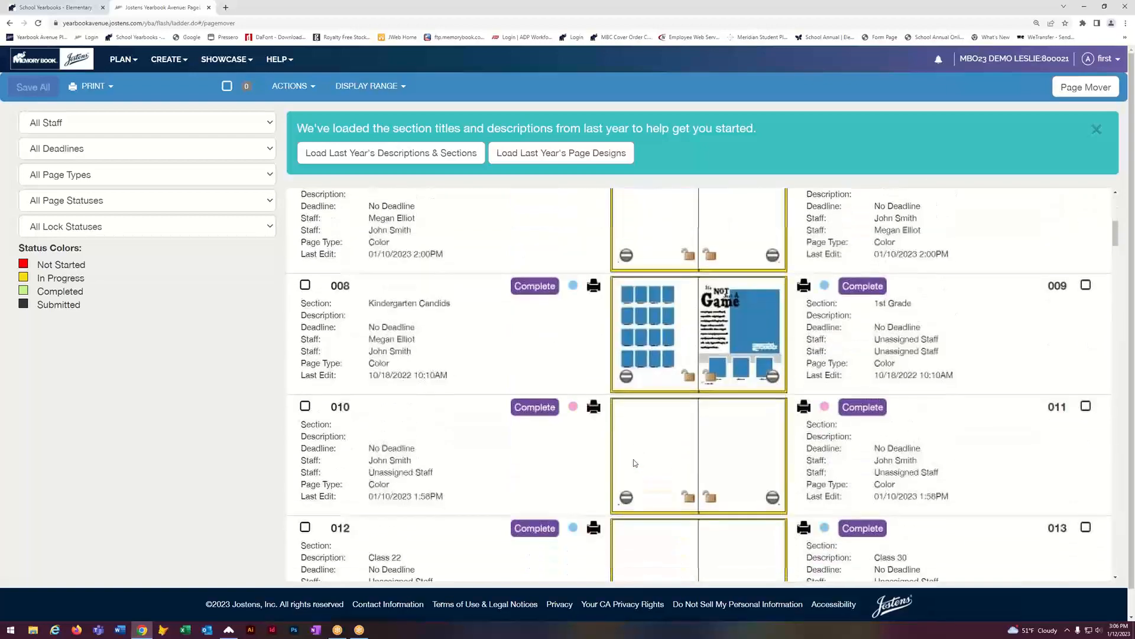
scroll(634, 463, down, 2)
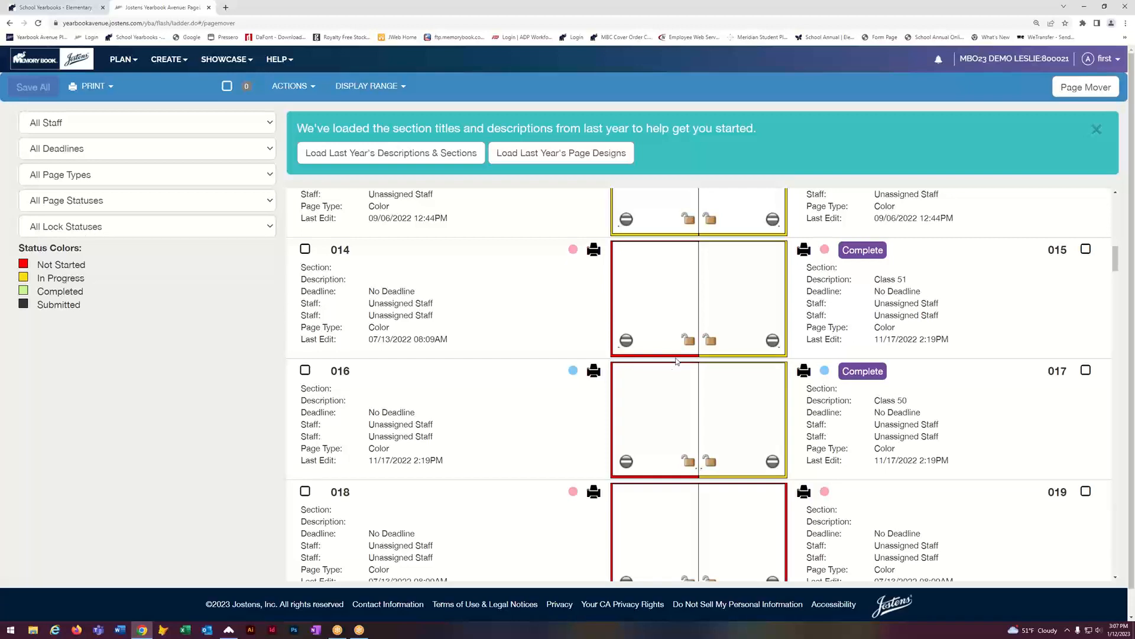
scroll(737, 296, up, 2)
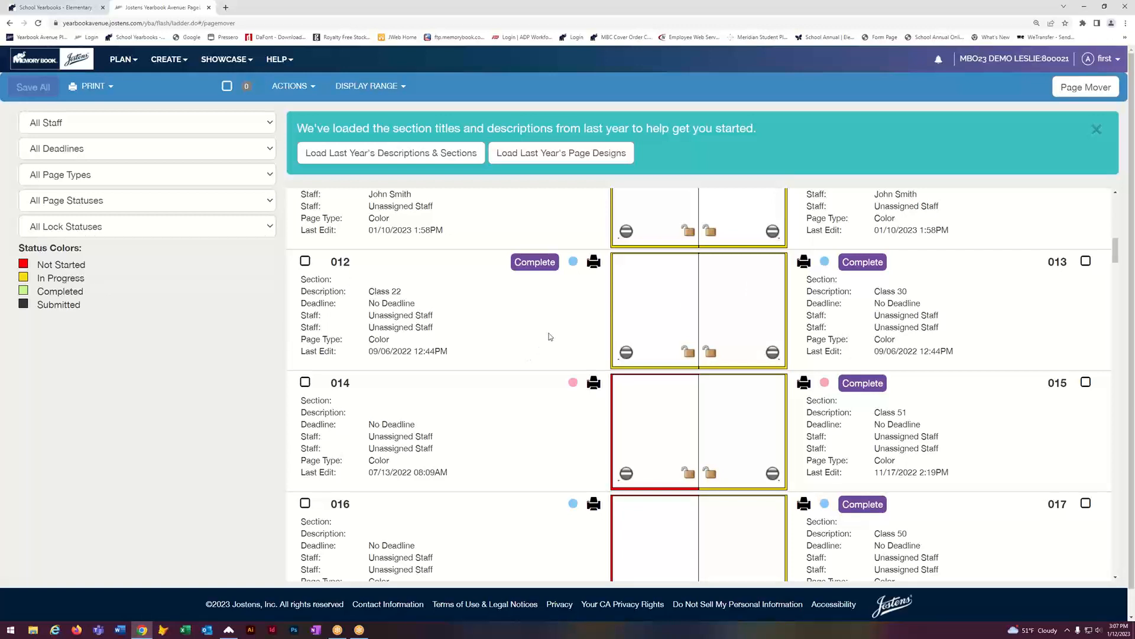
scroll(592, 331, up, 1)
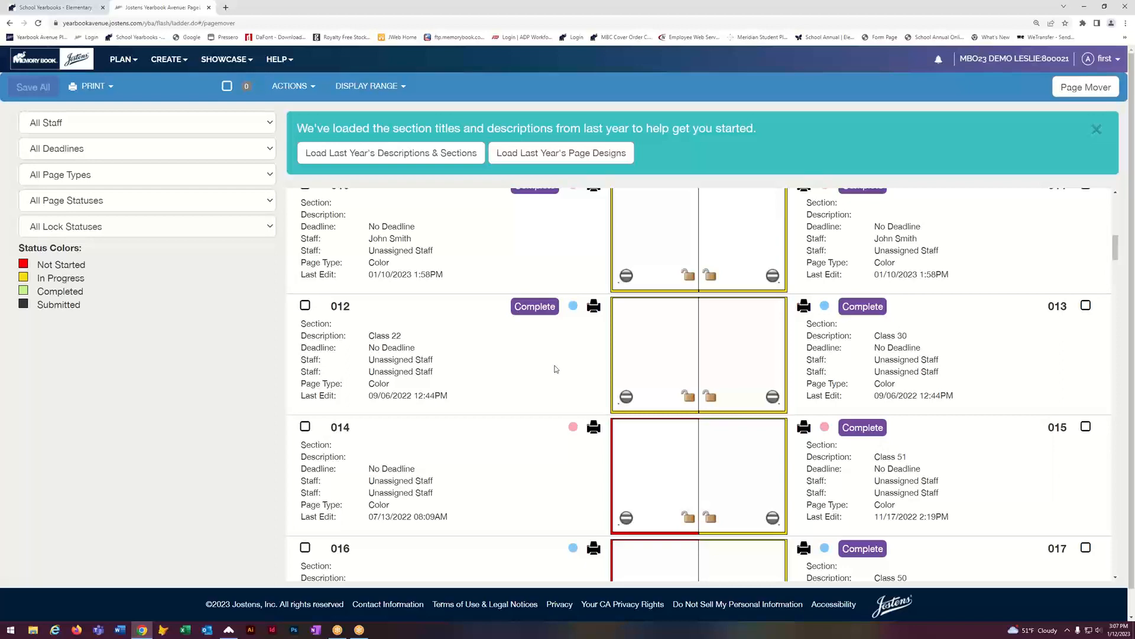
scroll(556, 369, up, 1)
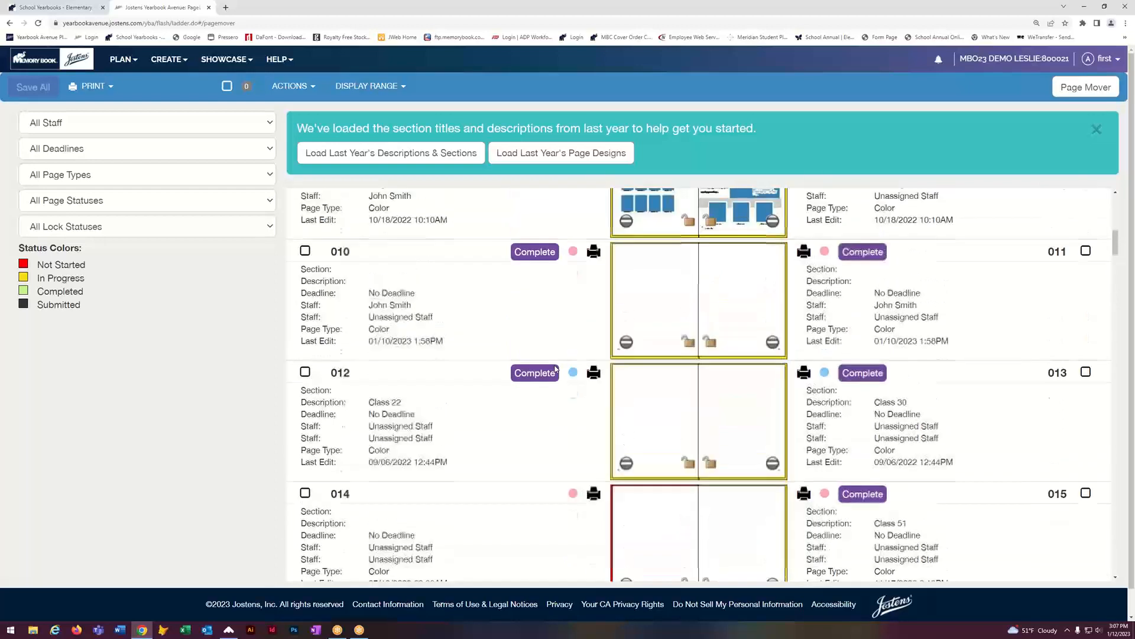
scroll(642, 355, up, 1)
scroll(642, 356, up, 1)
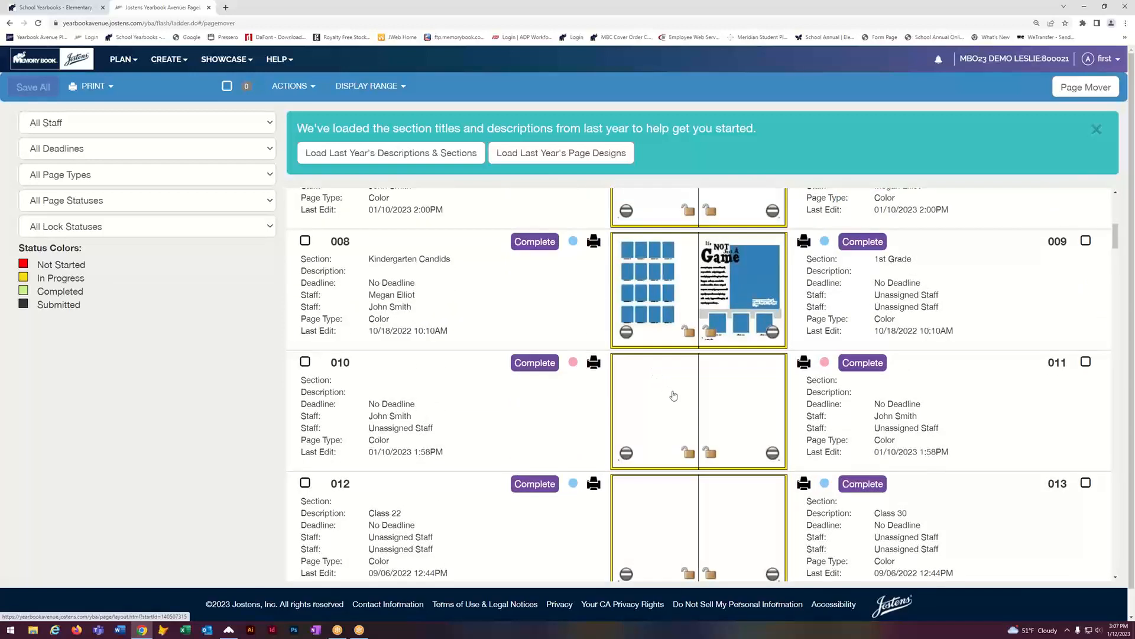
Step: Lock pages 006 and 007 of the Kindergarten spread, then scroll back to the top
scroll(671, 393, up, 4)
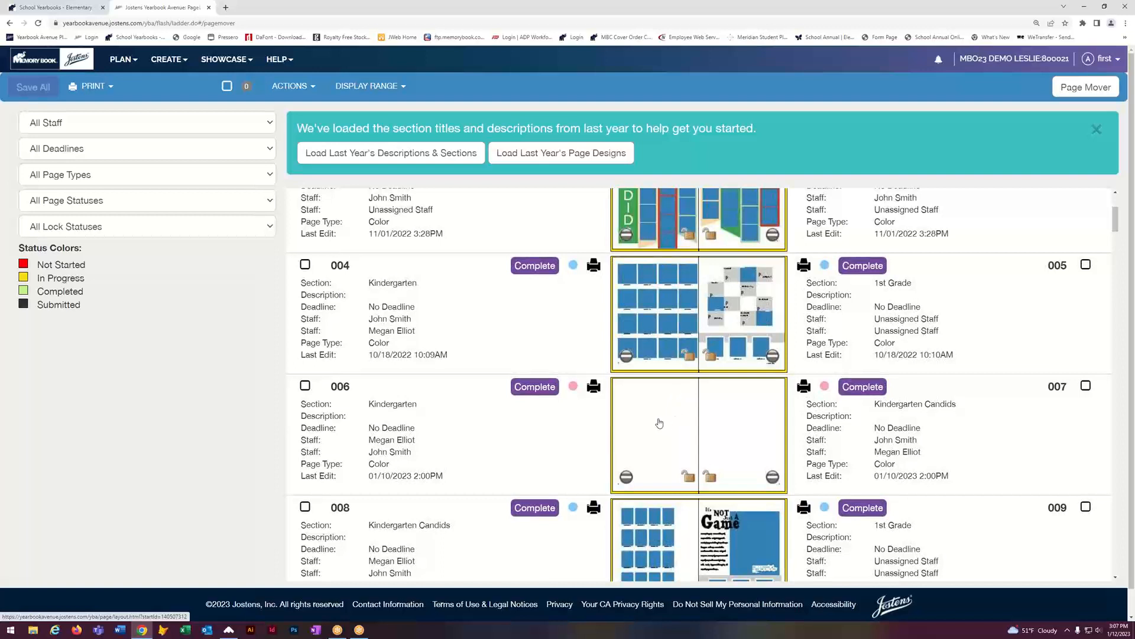
click(690, 477)
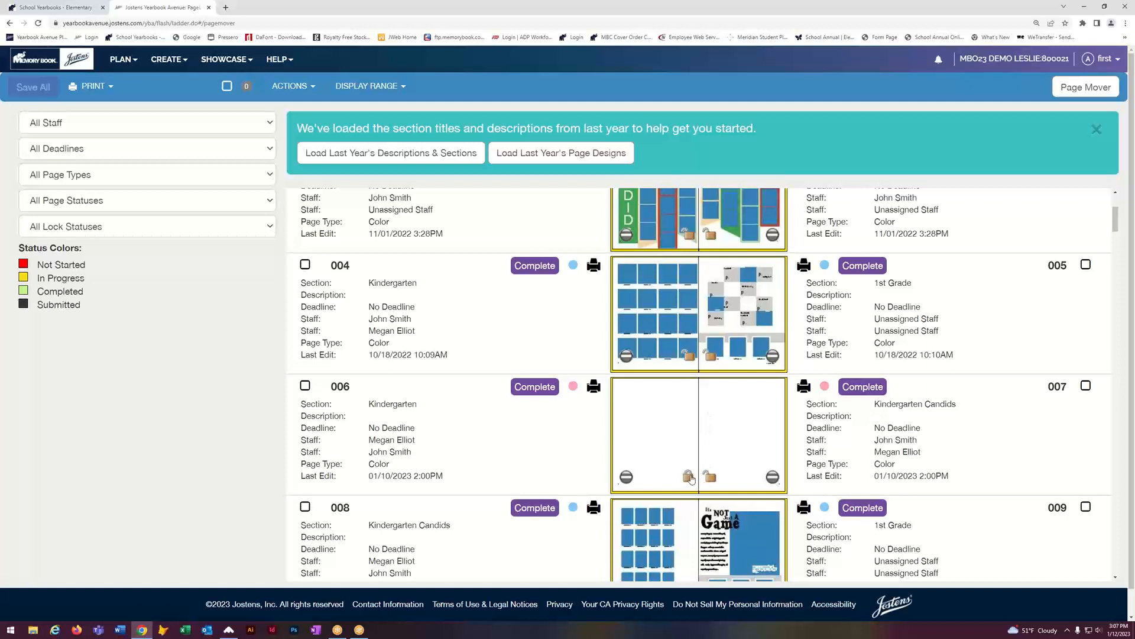
click(710, 478)
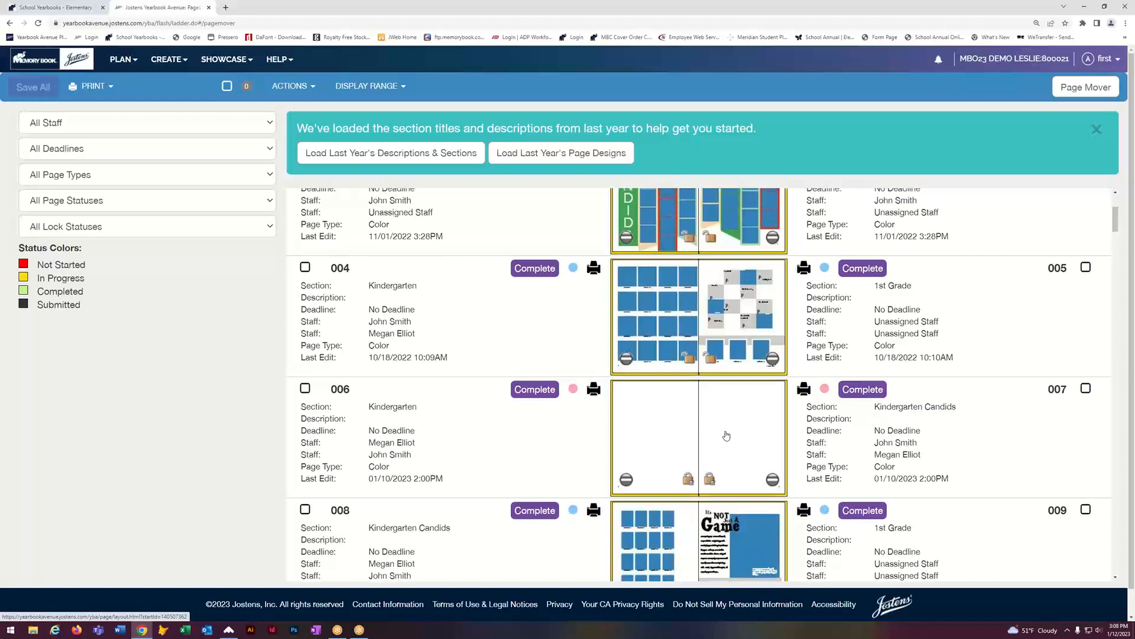
scroll(727, 436, up, 1)
scroll(273, 398, up, 3)
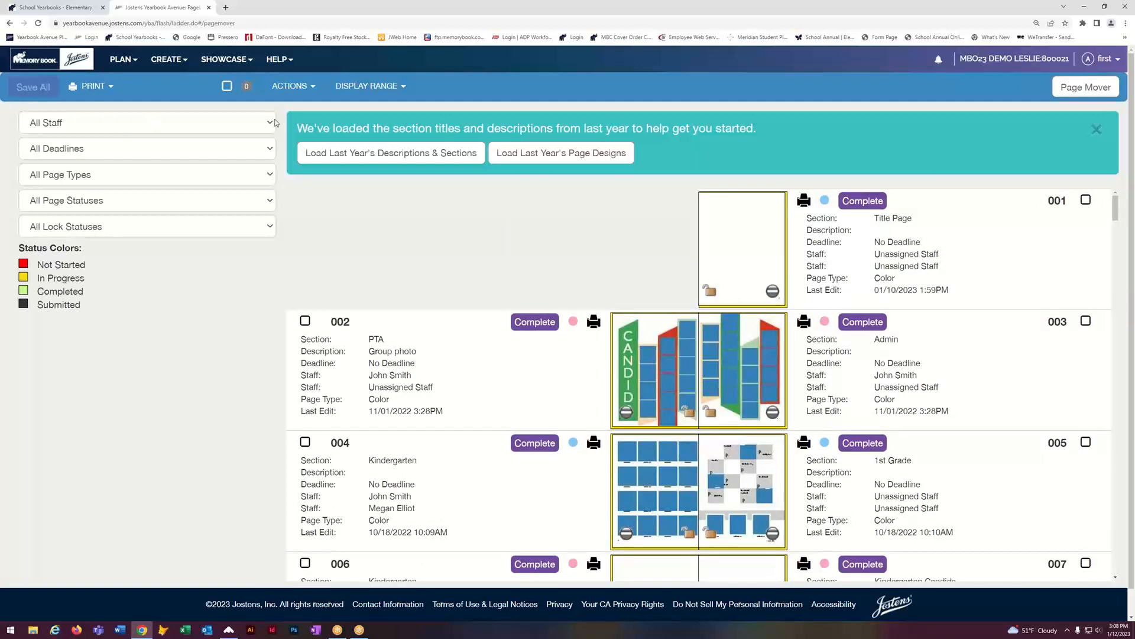
click(273, 122)
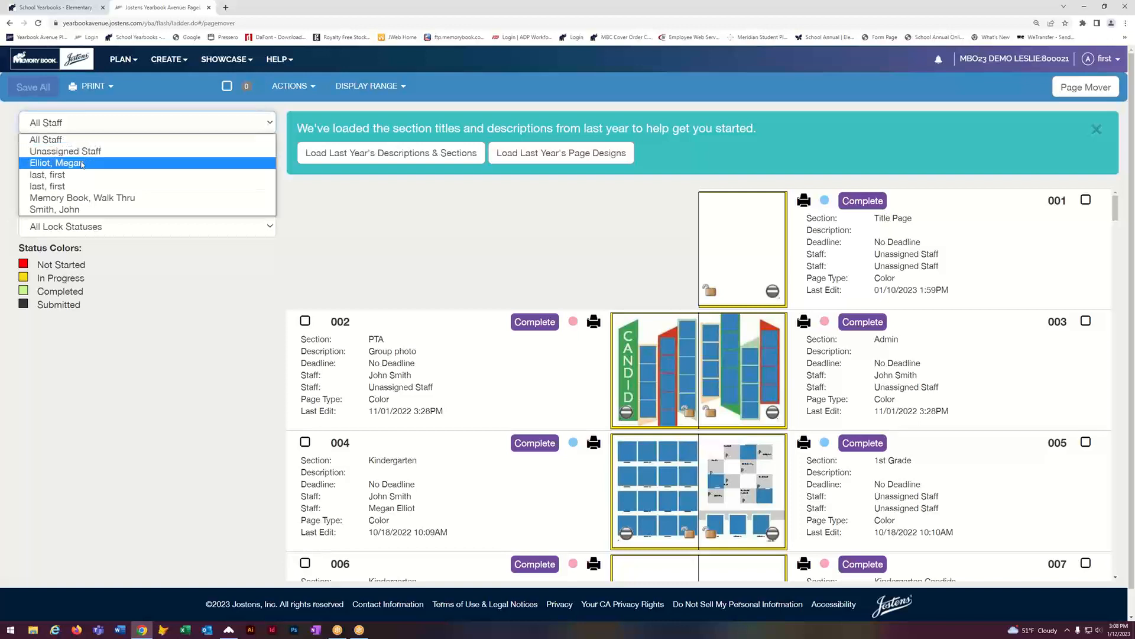
click(82, 164)
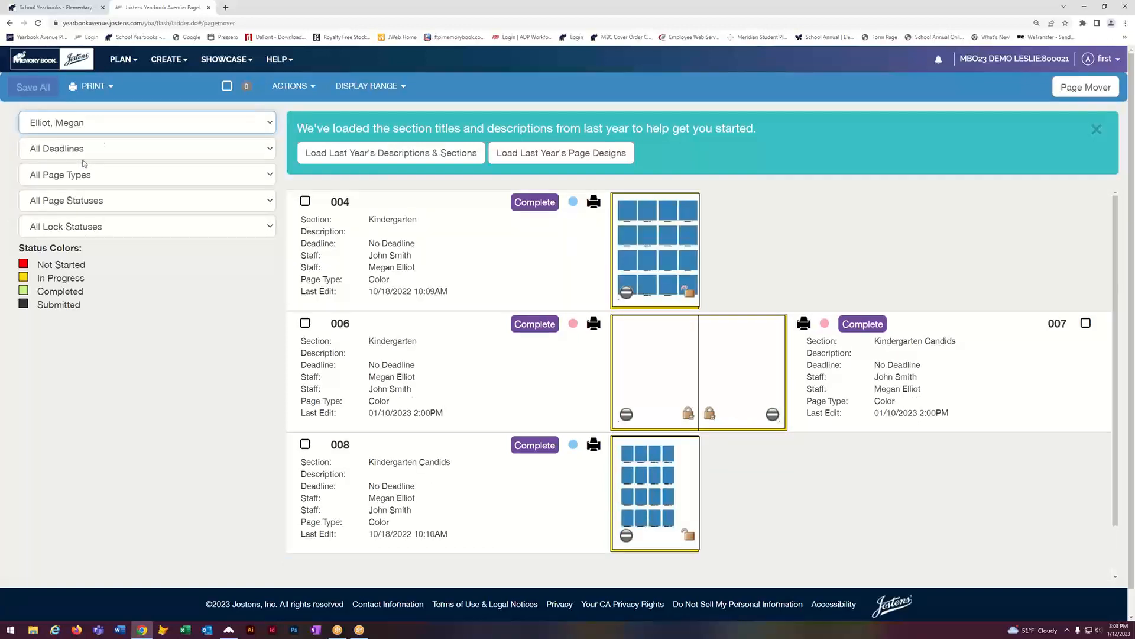
click(273, 123)
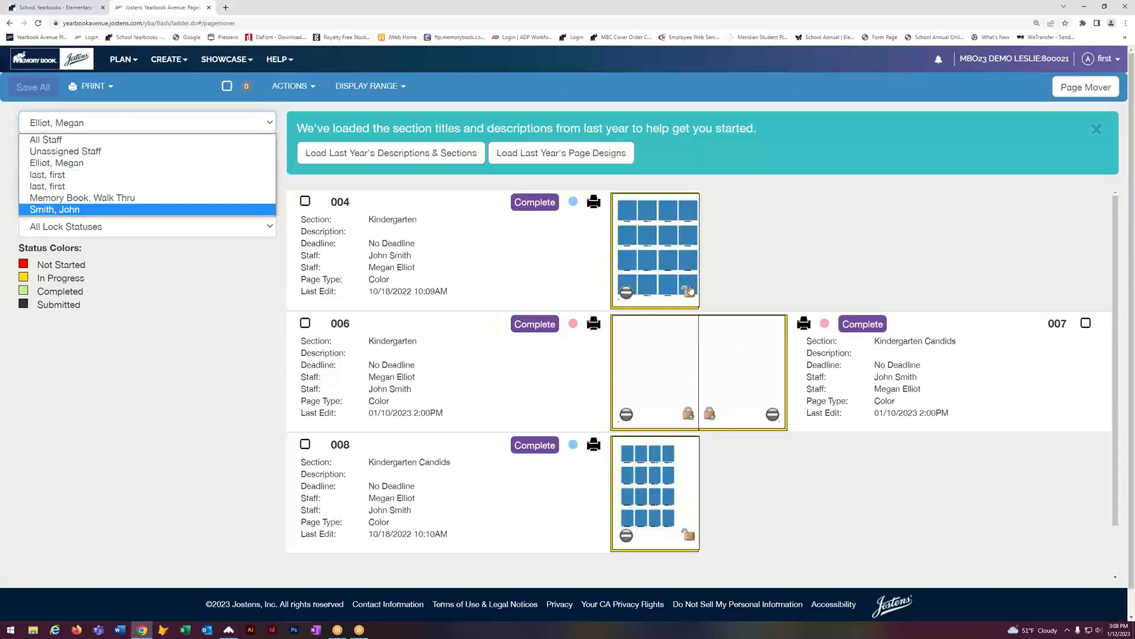
click(236, 307)
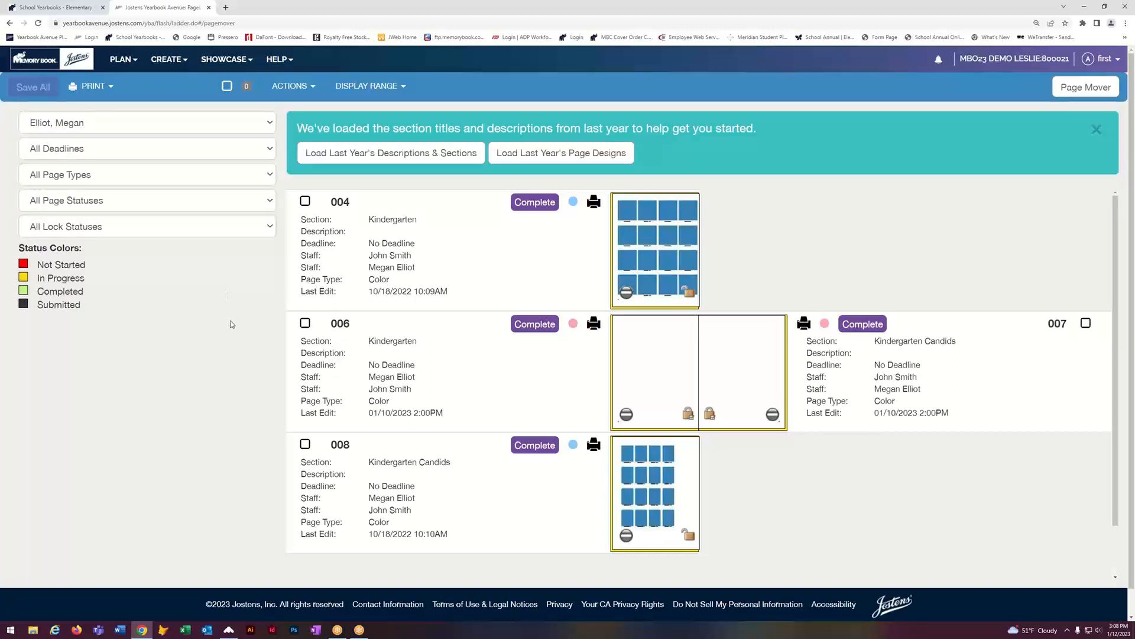
click(271, 123)
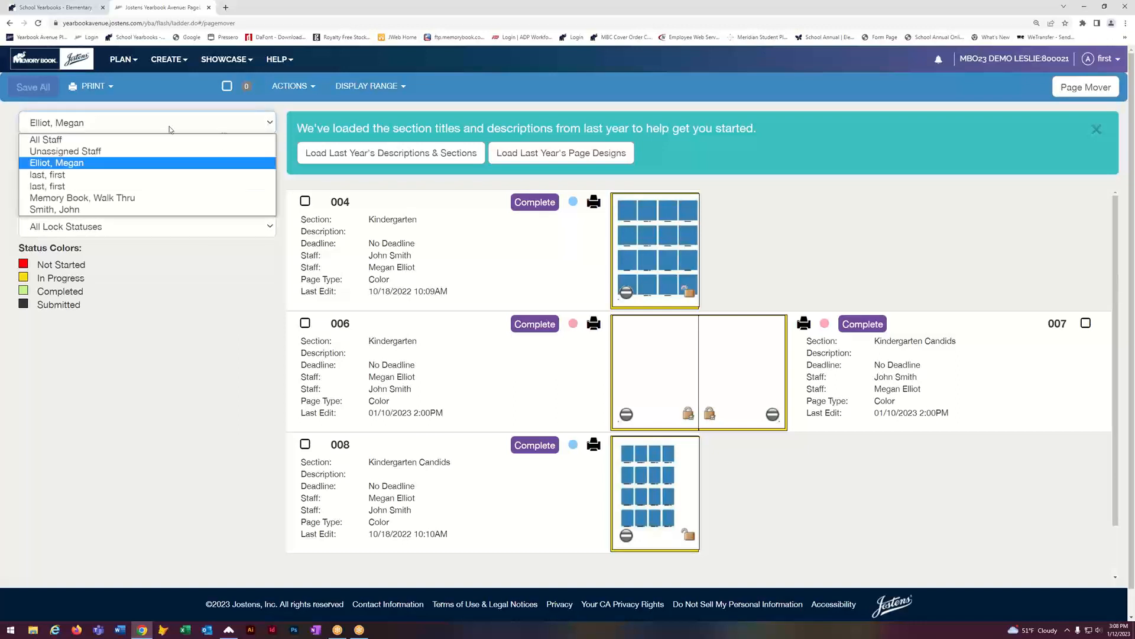
click(53, 140)
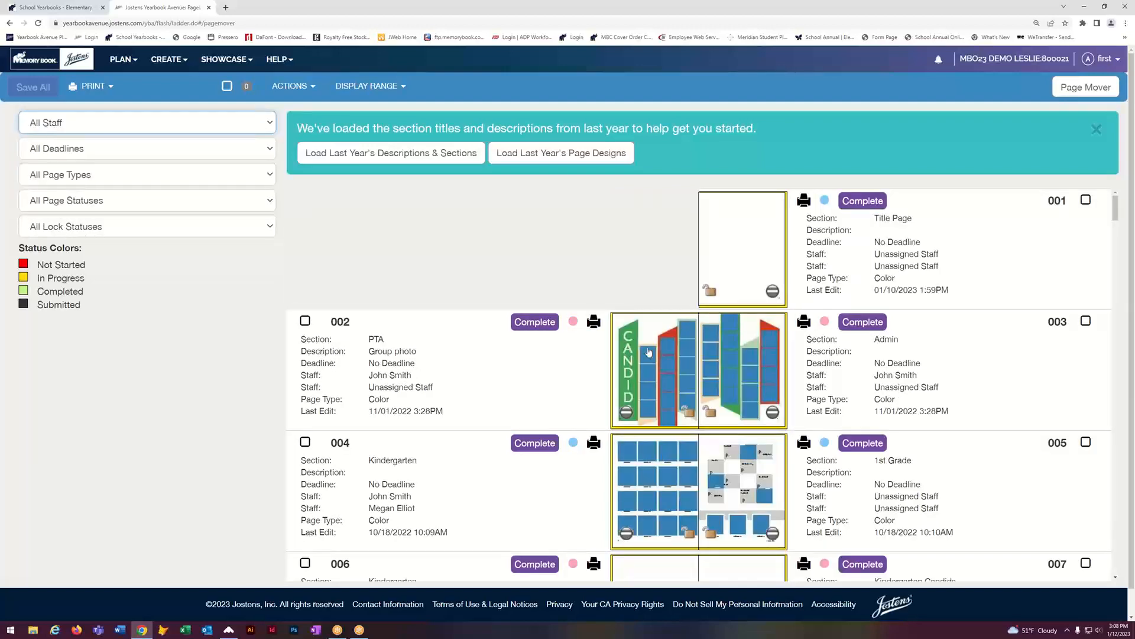
scroll(771, 373, down, 3)
scroll(771, 374, up, 2)
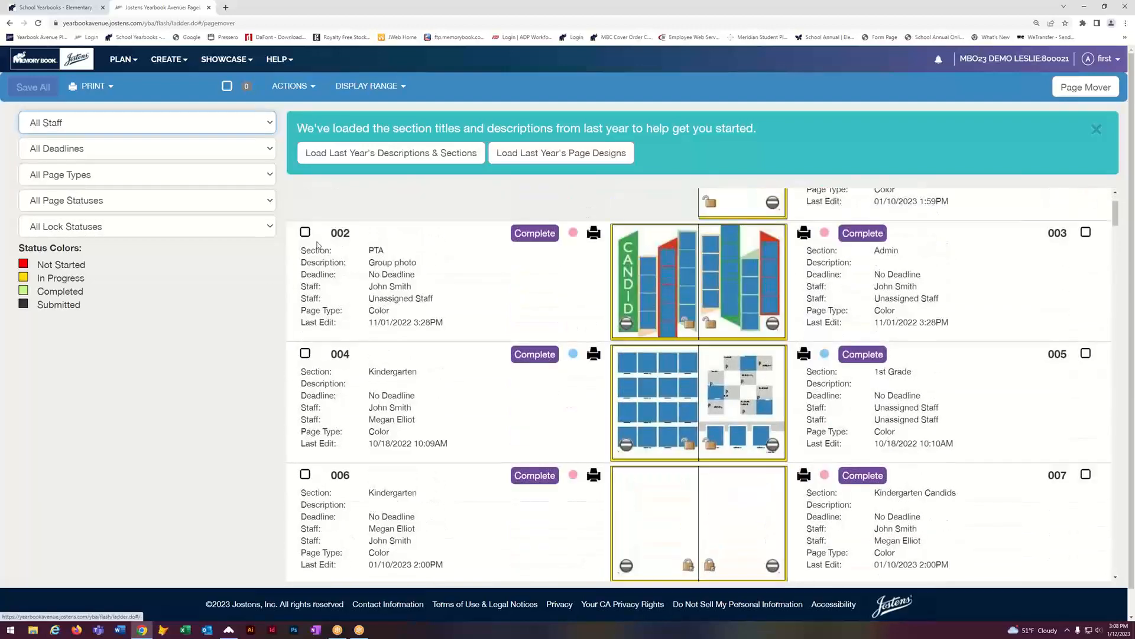
click(271, 200)
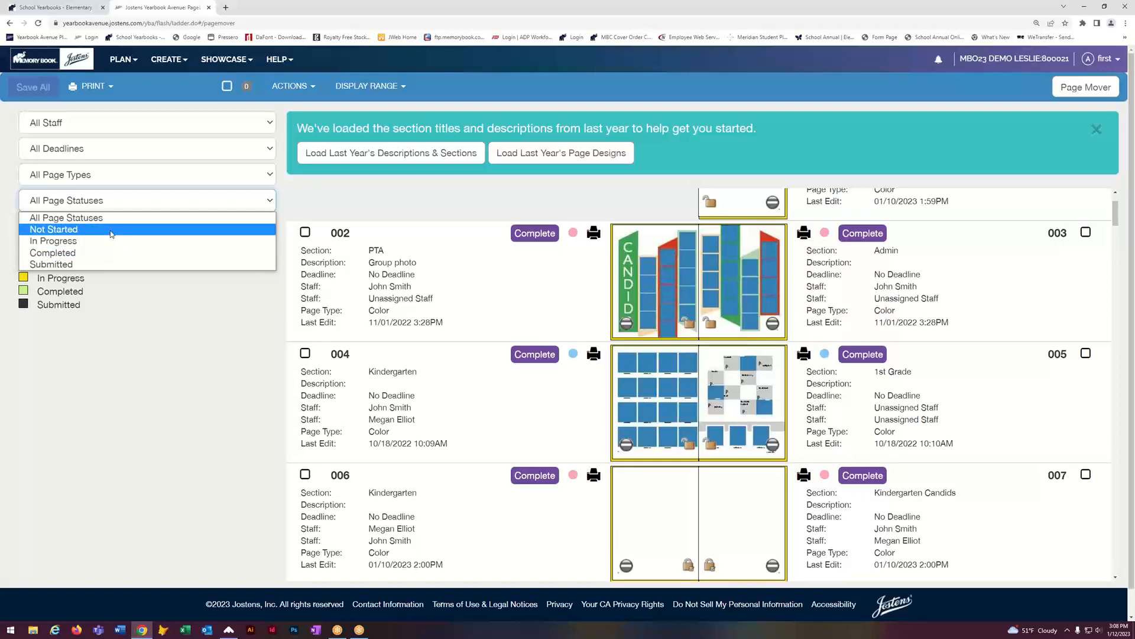
click(155, 221)
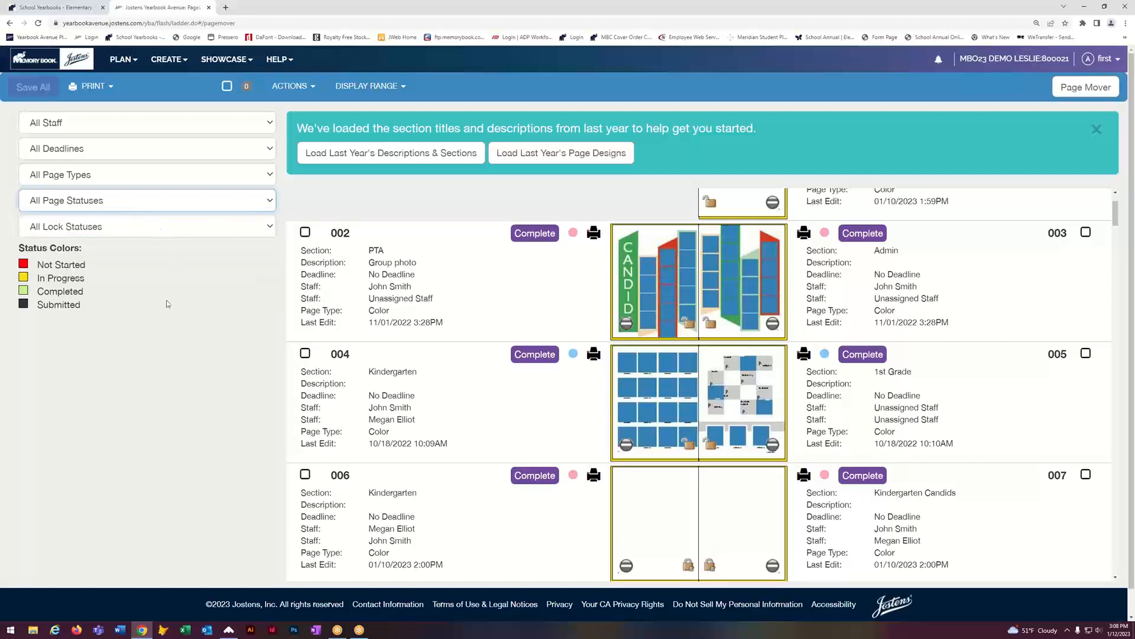
scroll(831, 314, down, 6)
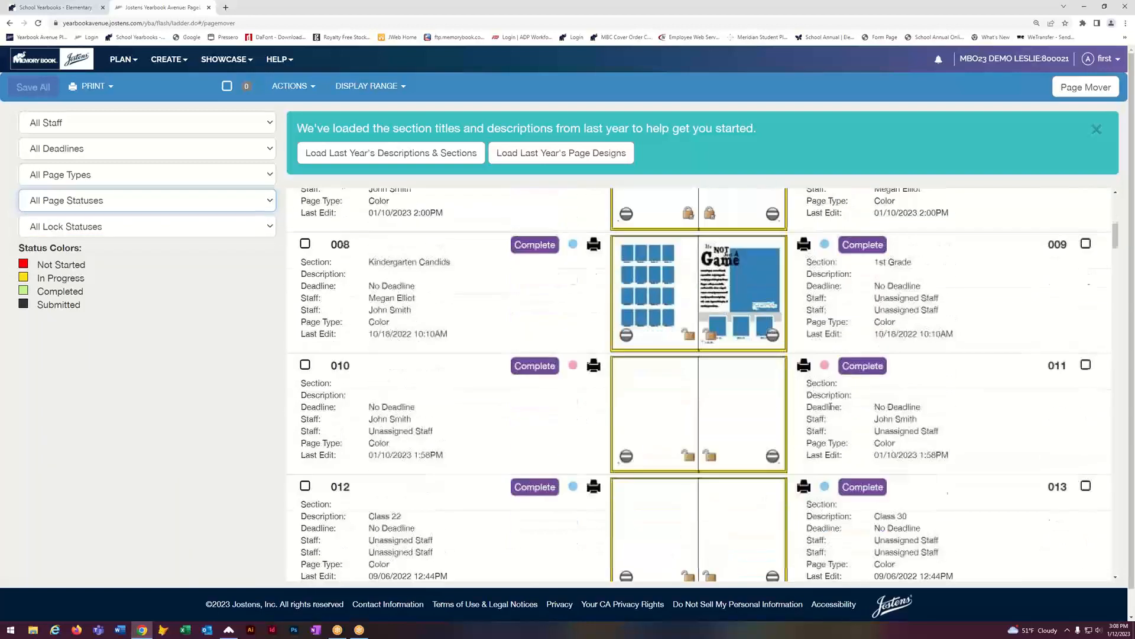
scroll(831, 407, up, 4)
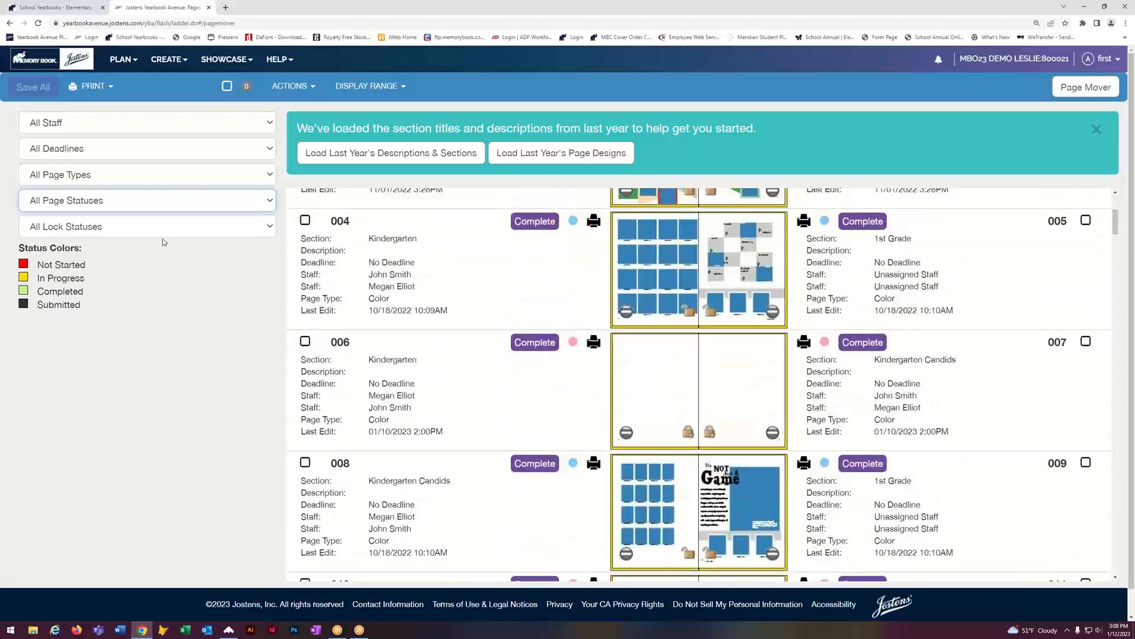
click(171, 318)
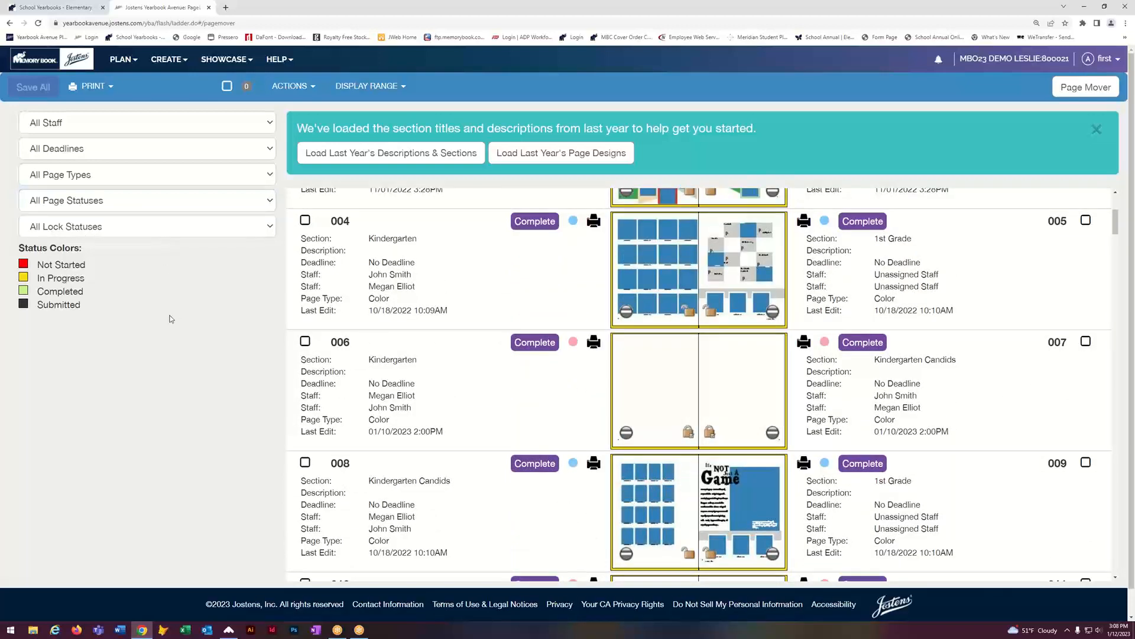
scroll(714, 417, up, 4)
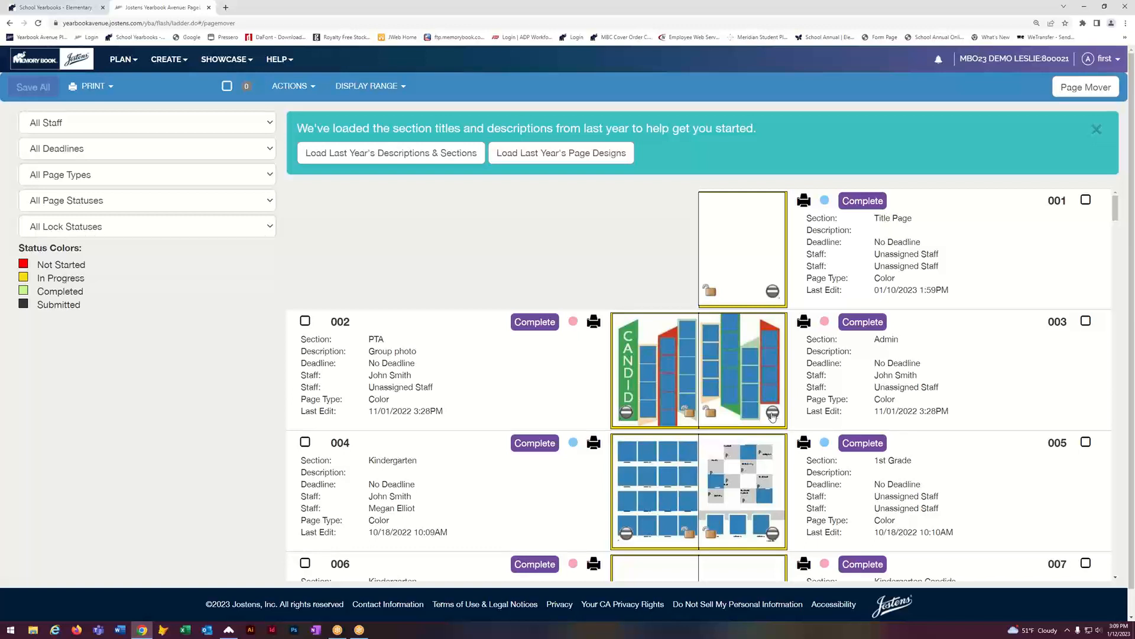
click(772, 412)
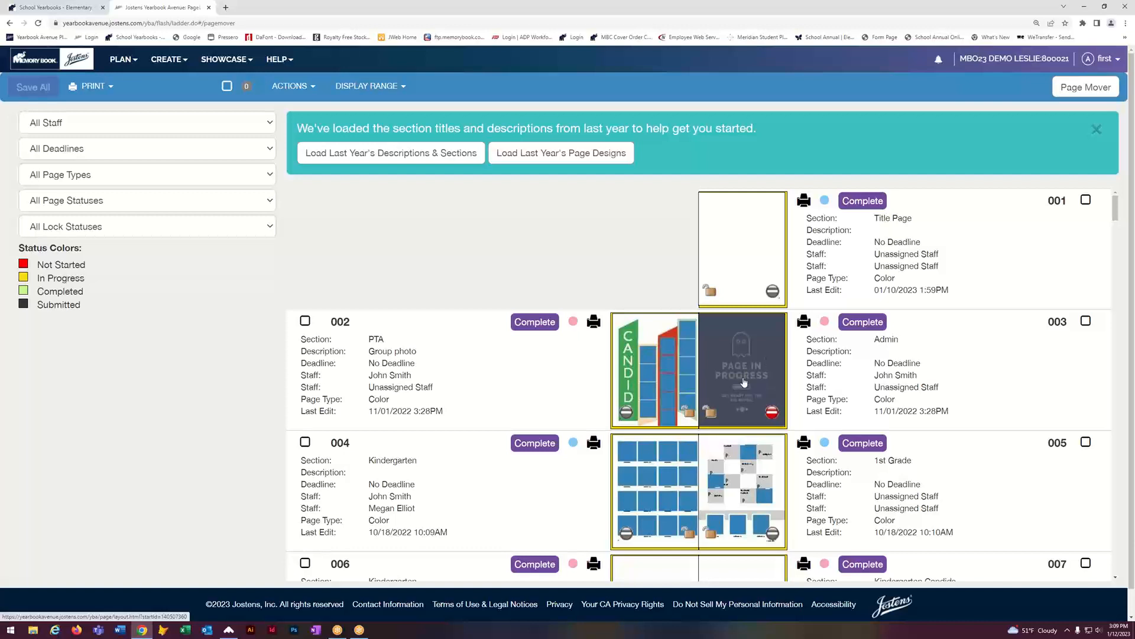
click(772, 412)
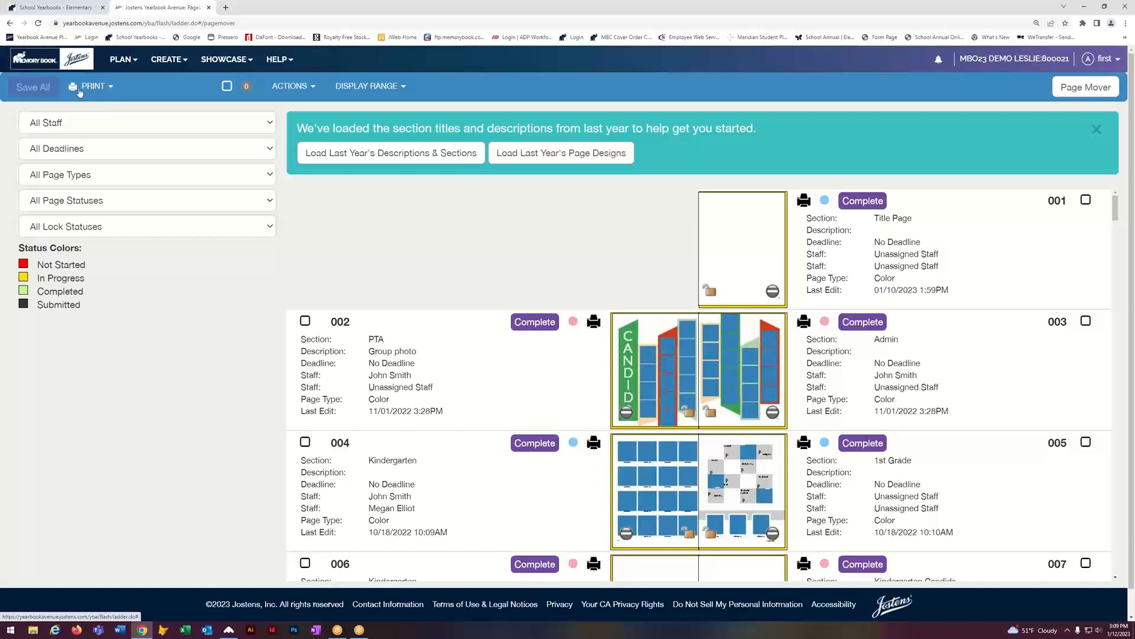
Step: Rename page 002's section from PTA to 'Teacher of the year' and save all ladder changes
click(409, 350)
drag(388, 337, 358, 330)
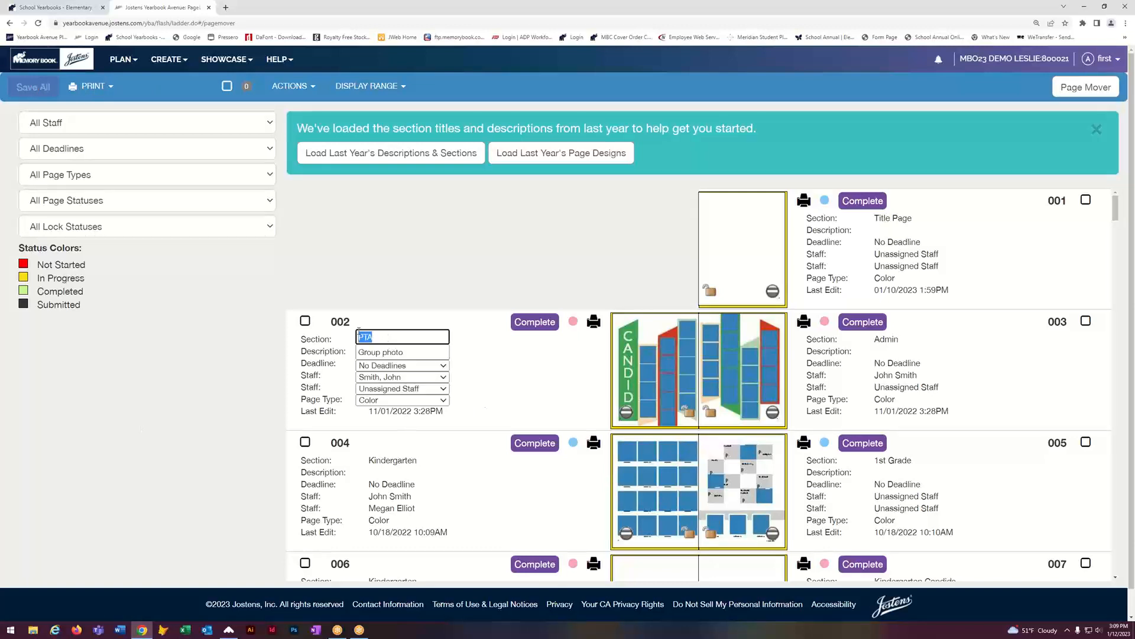
click(353, 334)
click(382, 340)
double_click(382, 340)
key(BackSpace)
text(Teacher of the year)
click(517, 380)
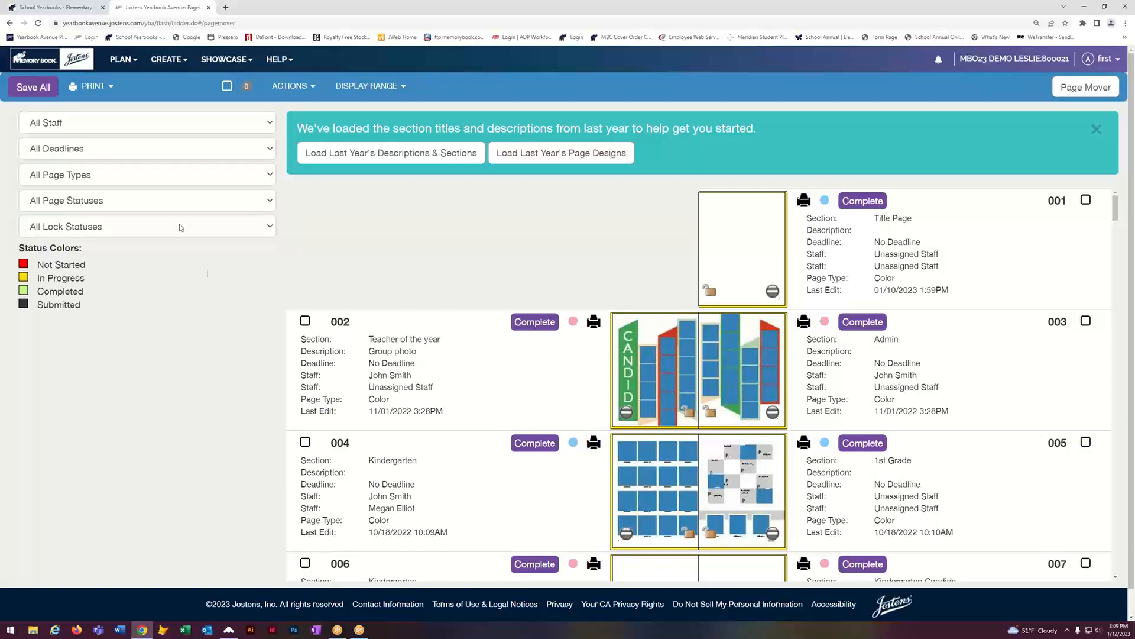
click(34, 89)
click(115, 87)
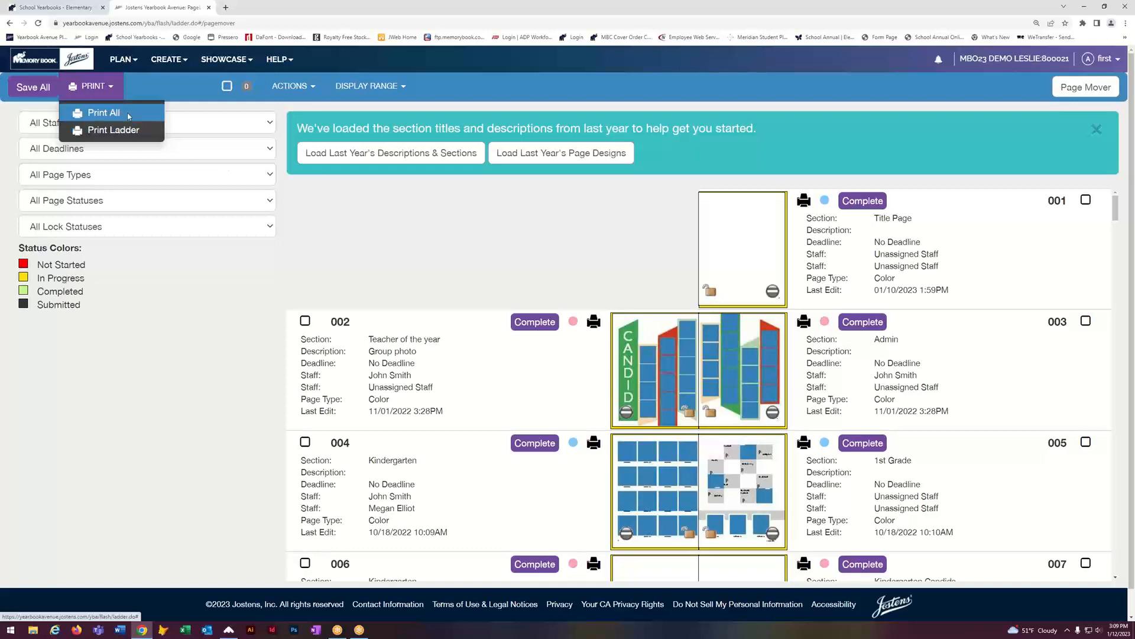
click(469, 234)
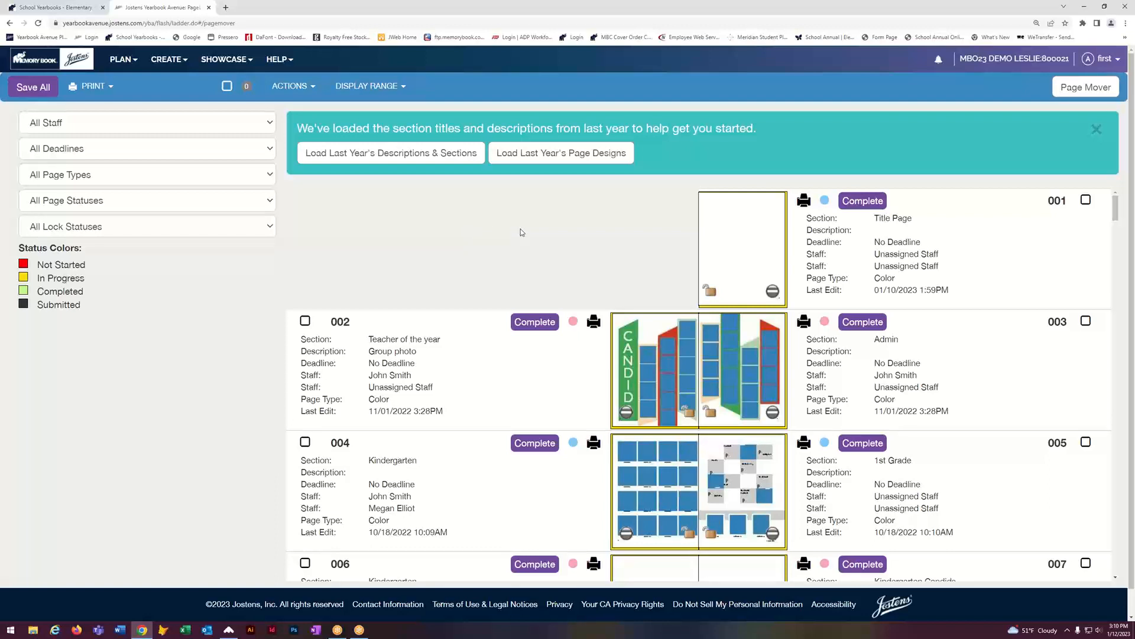
click(227, 88)
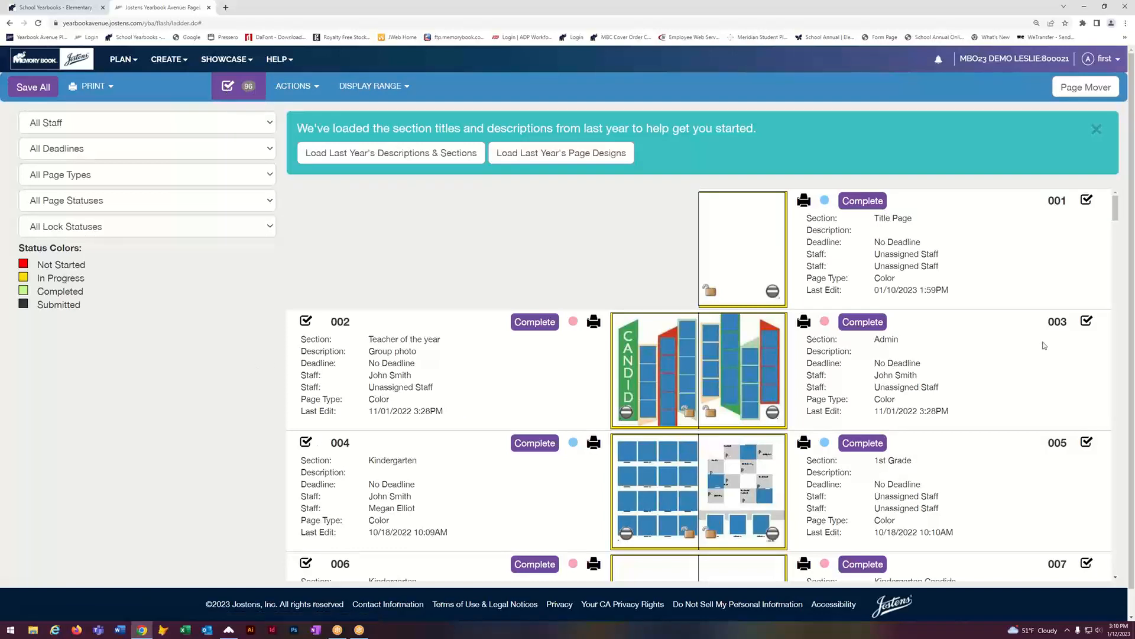
click(320, 87)
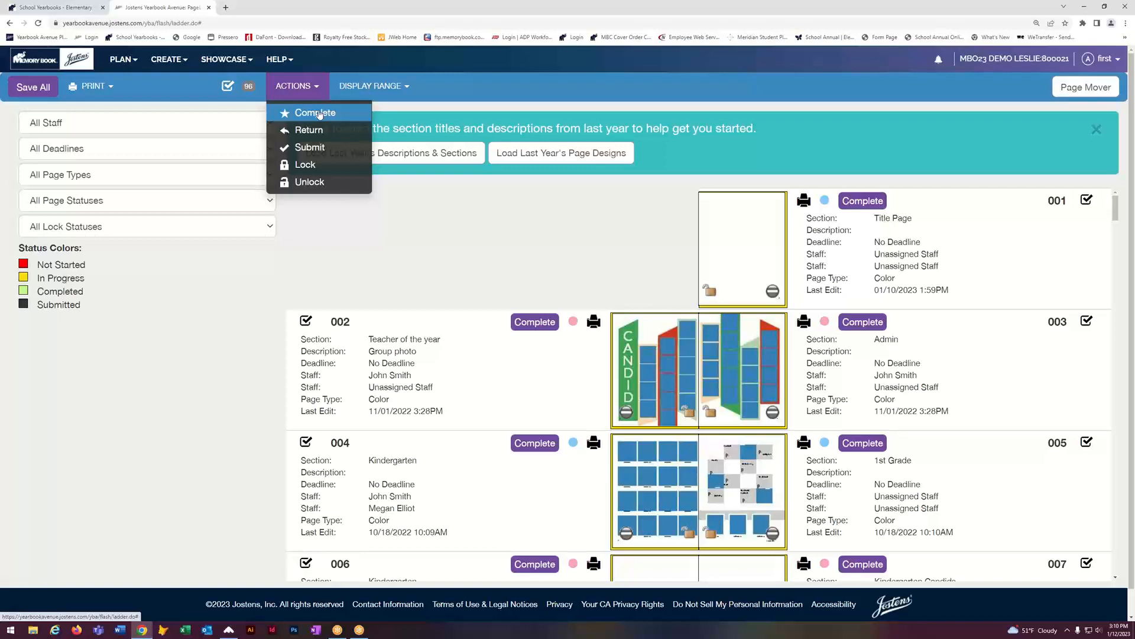
click(419, 256)
click(227, 86)
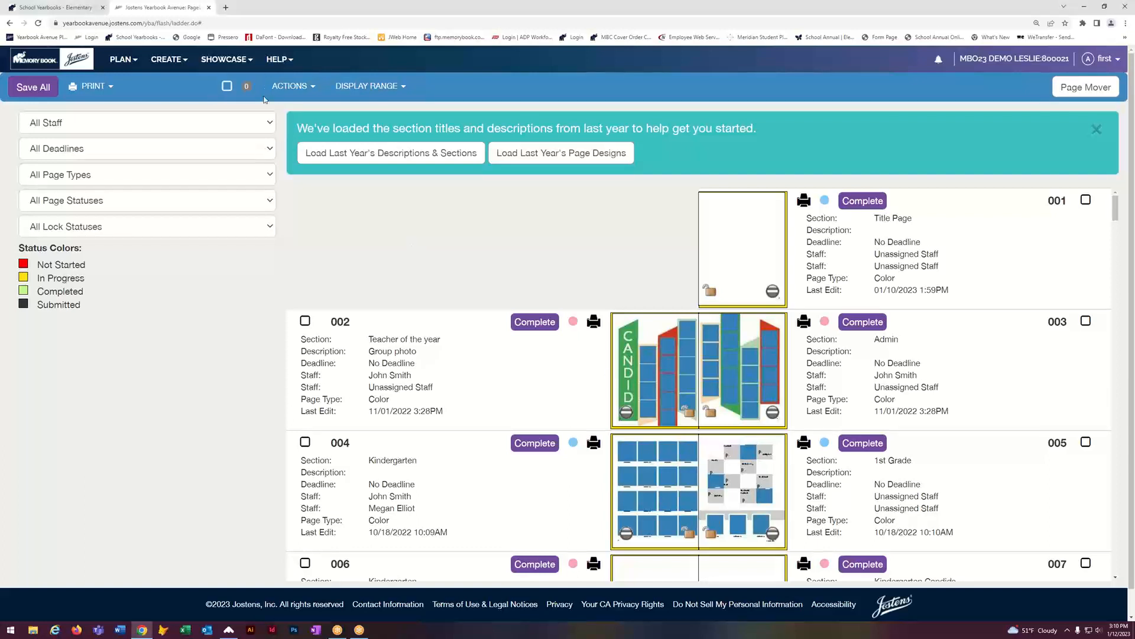
click(405, 87)
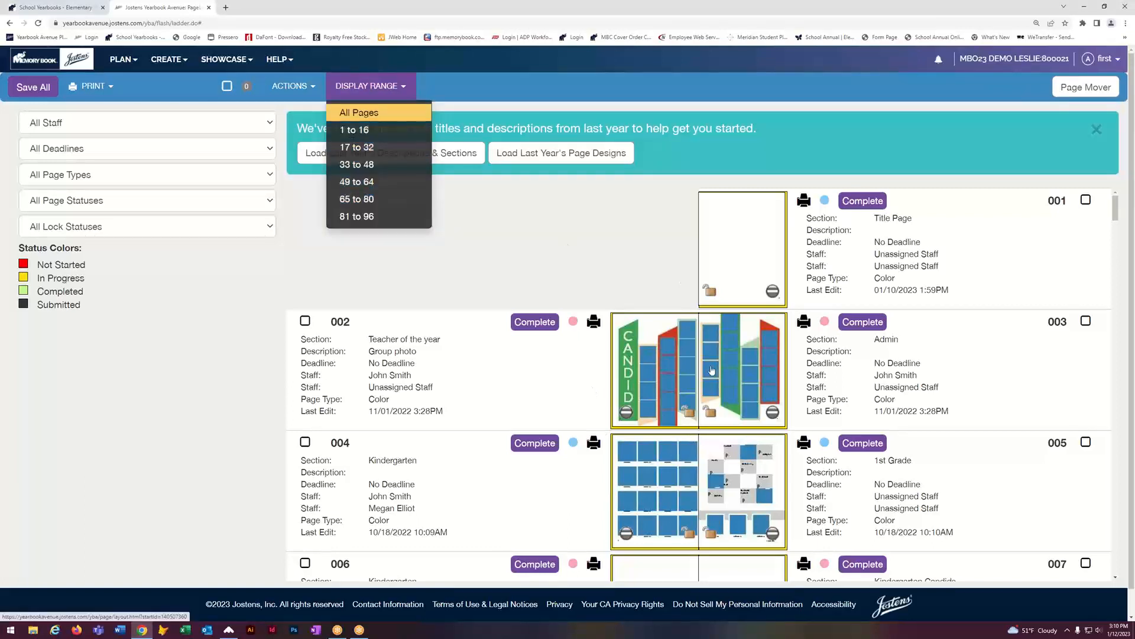
click(528, 251)
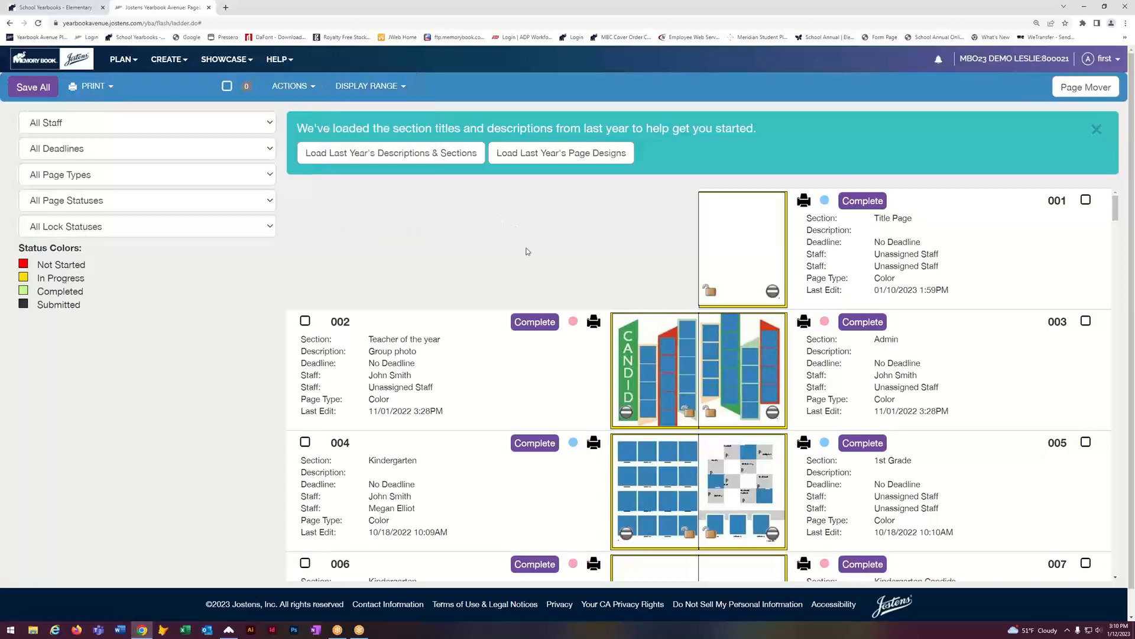
Step: Switch the ladder to the Page Mover grid and scroll through the page thumbnails
click(1095, 88)
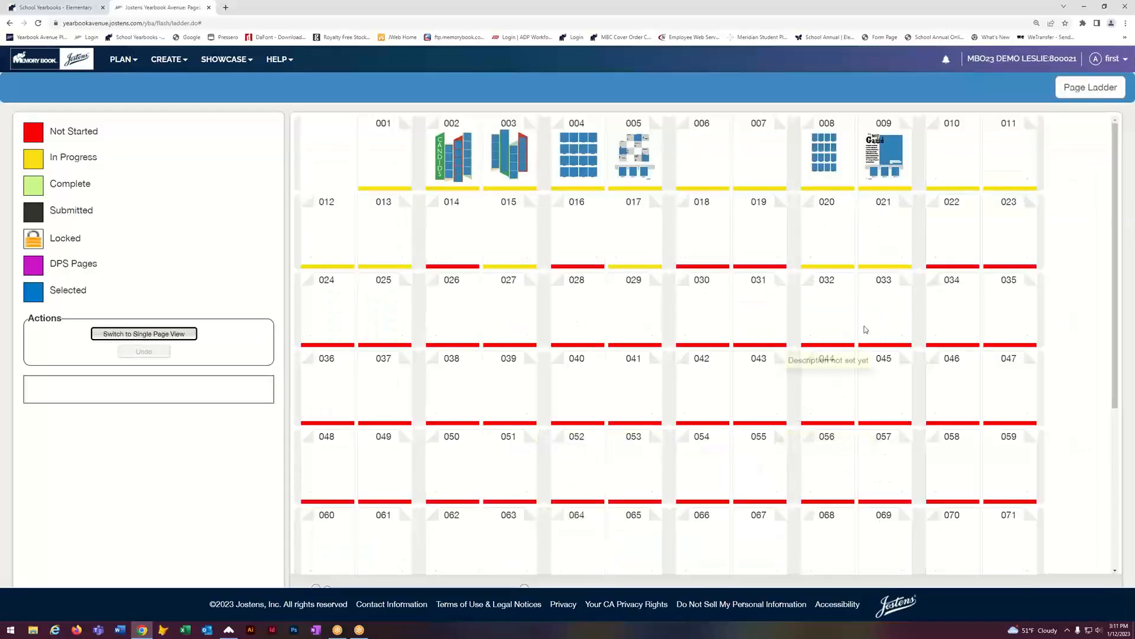
scroll(864, 329, down, 3)
scroll(864, 325, down, 3)
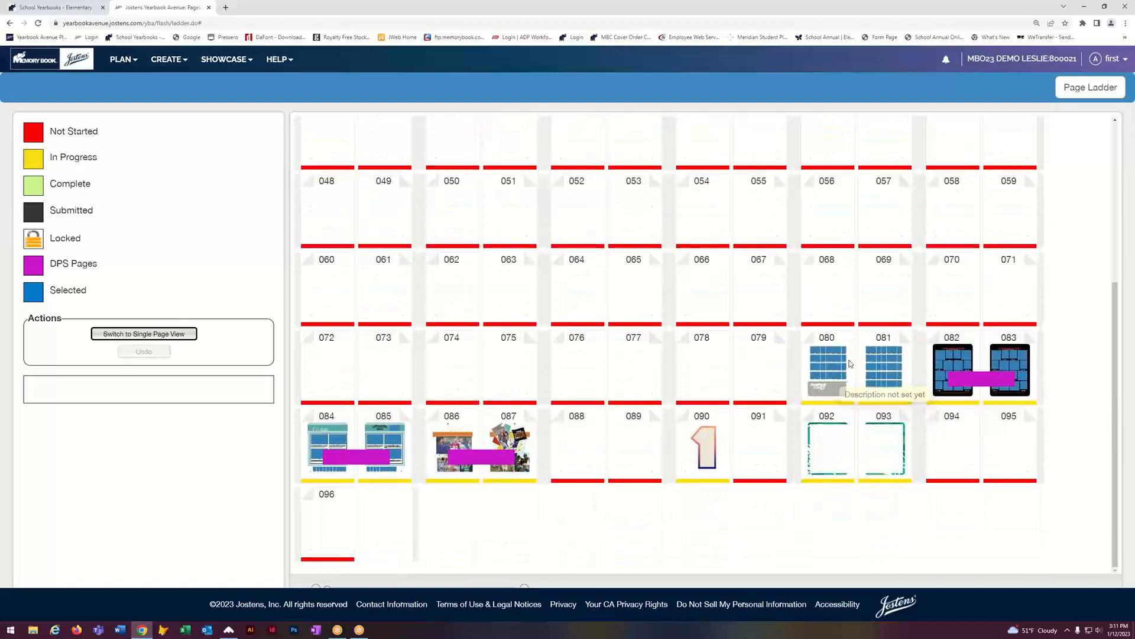
scroll(851, 337, up, 5)
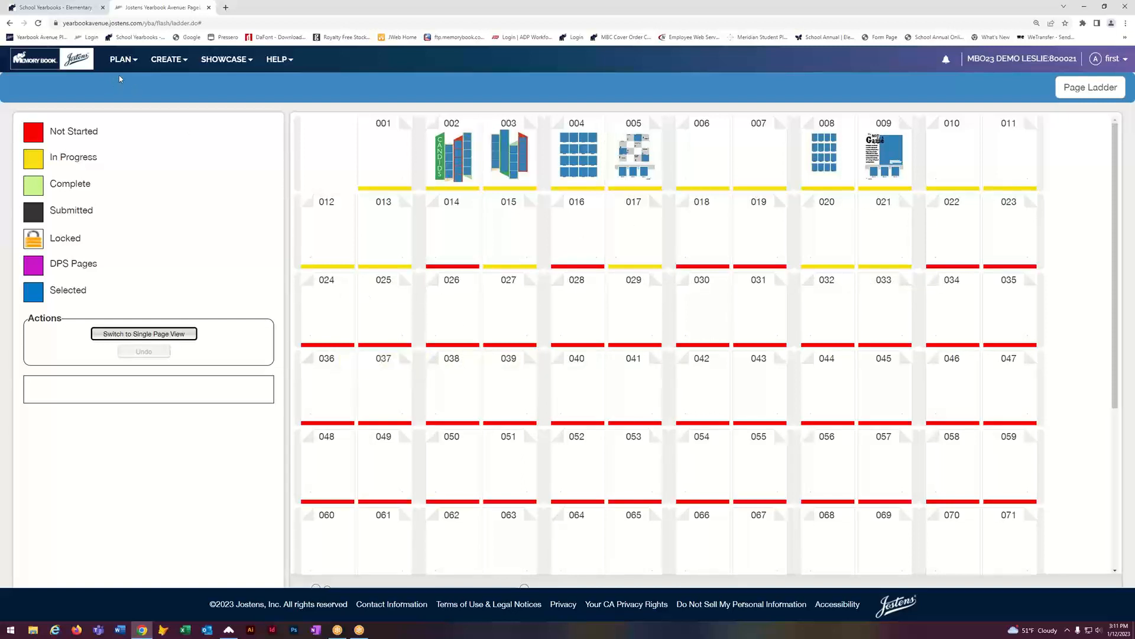
click(121, 60)
Step: Return to the Page Ladder list, go to the Staff page, and start a new staff entry
click(131, 85)
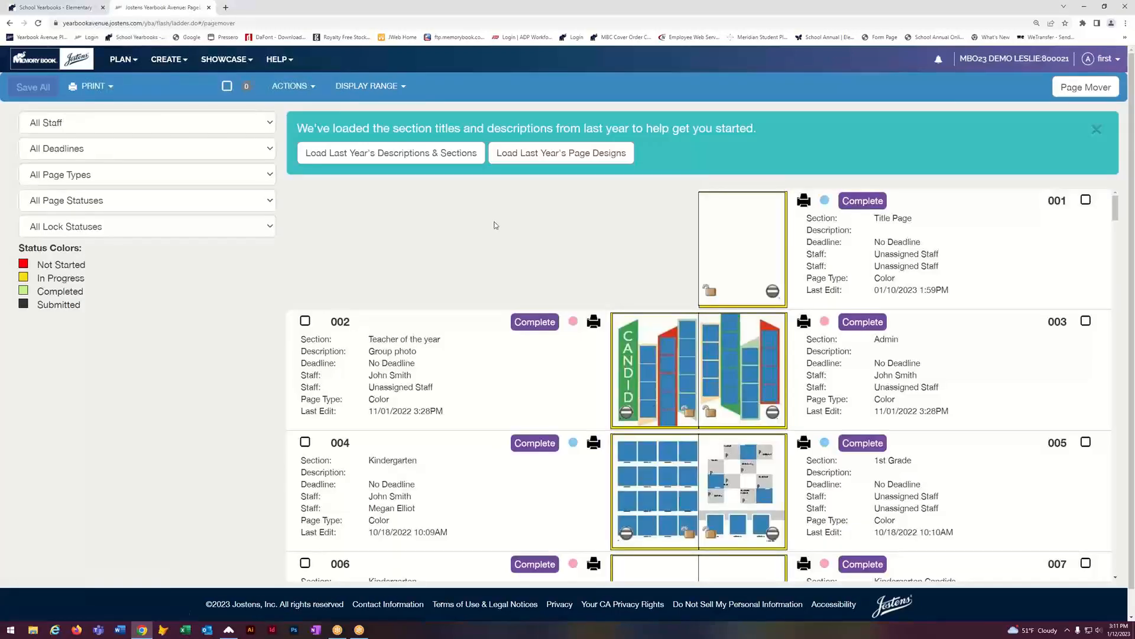
click(133, 61)
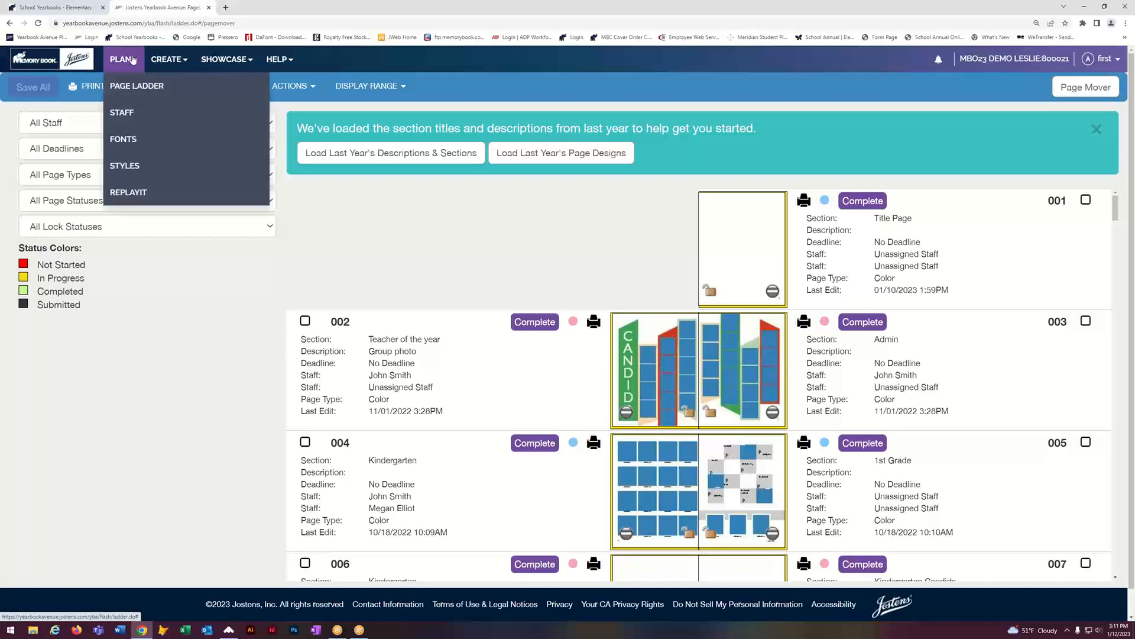
click(121, 115)
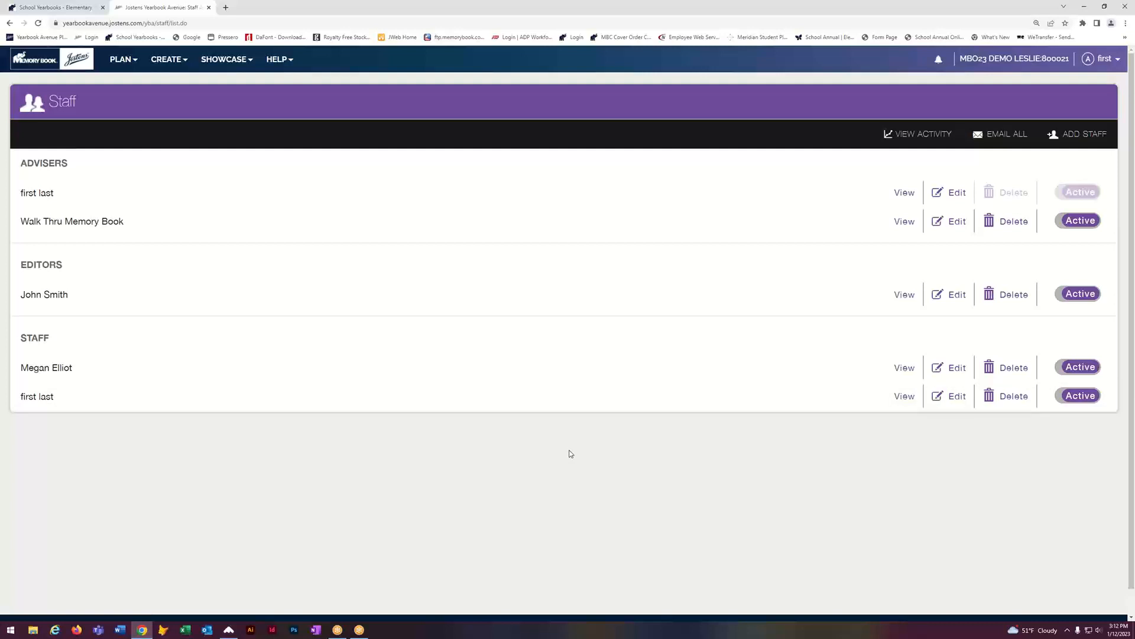
click(1087, 135)
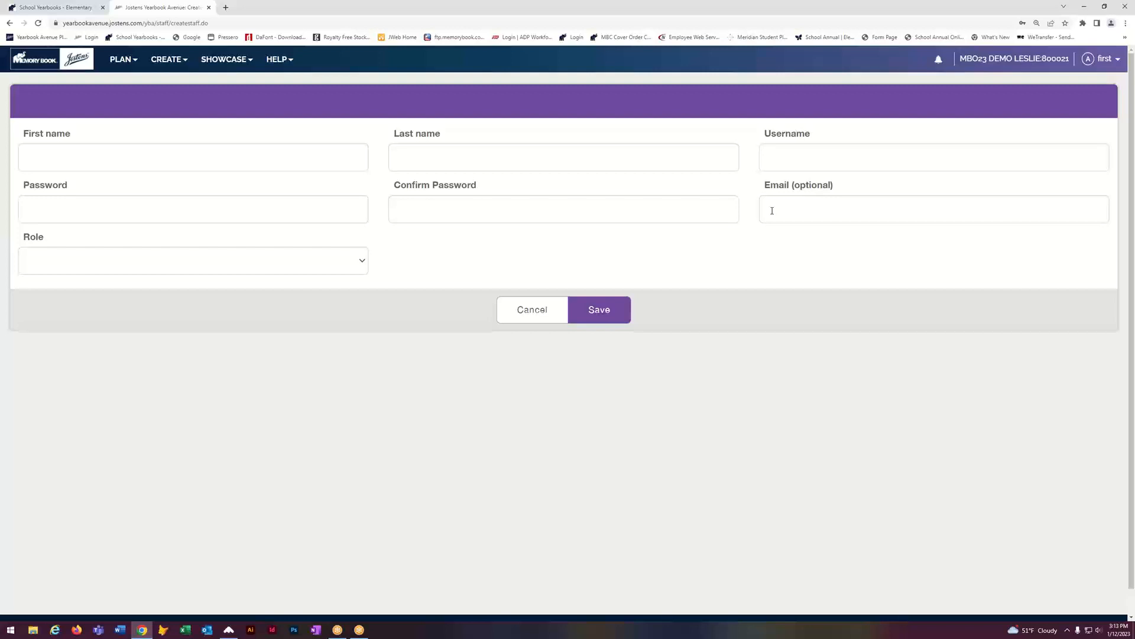
Step: Set the new member's role to Staff, then cancel the form without saving
click(362, 265)
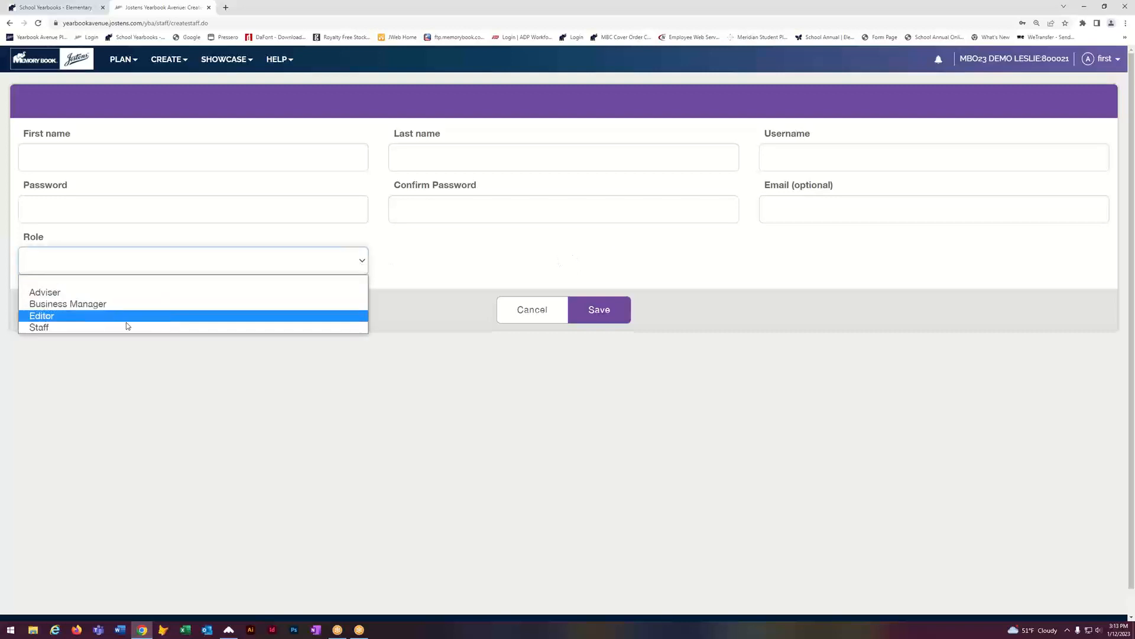
click(49, 329)
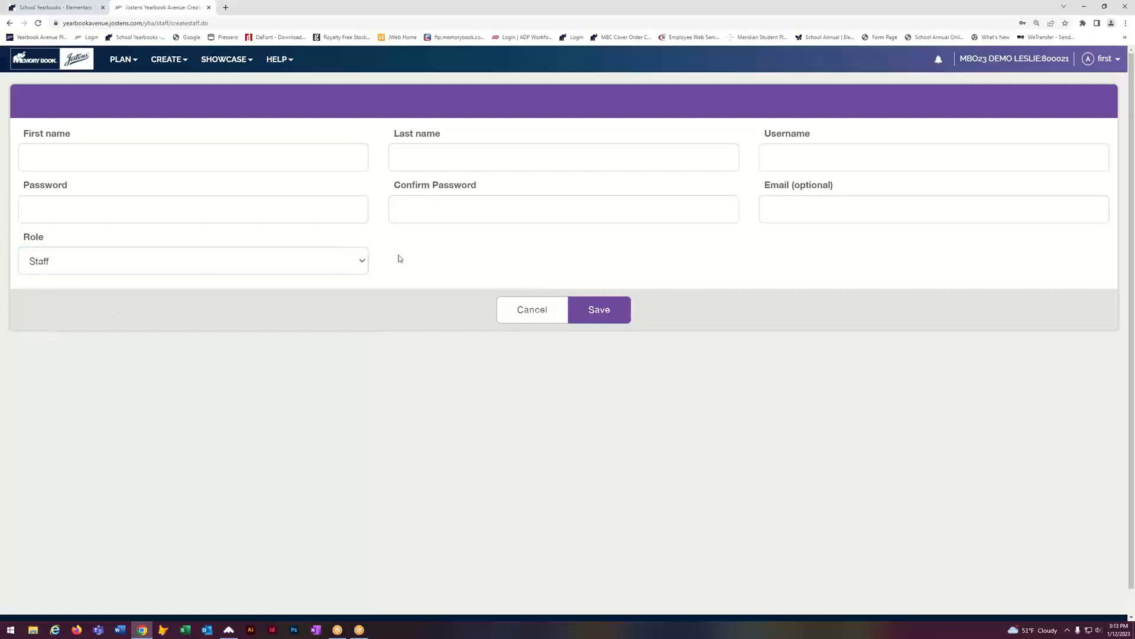
click(365, 263)
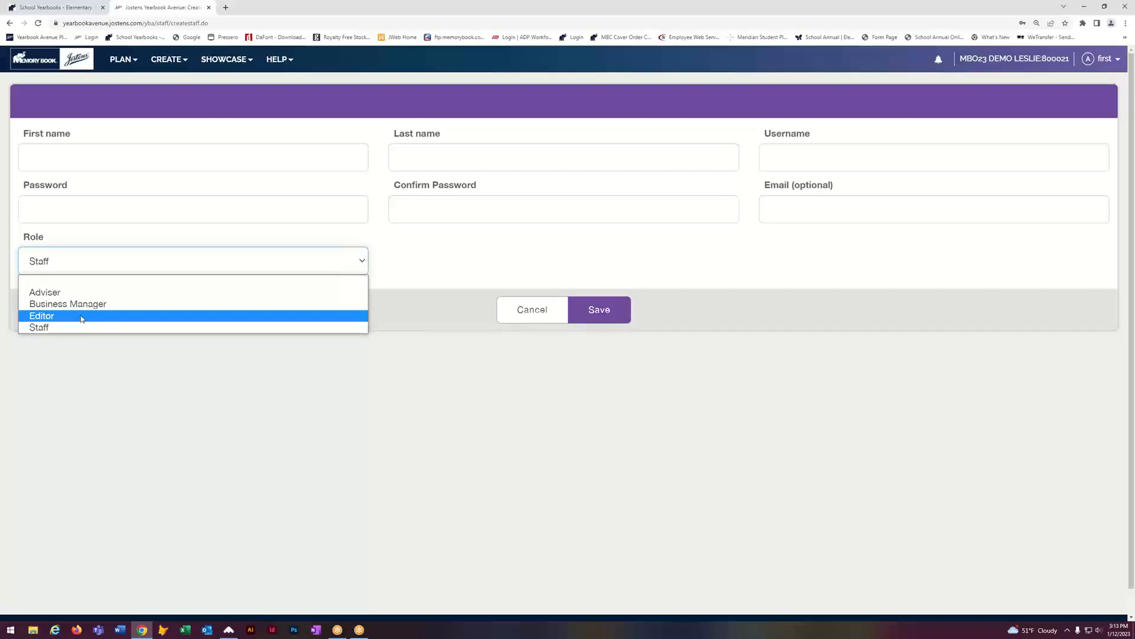
click(486, 409)
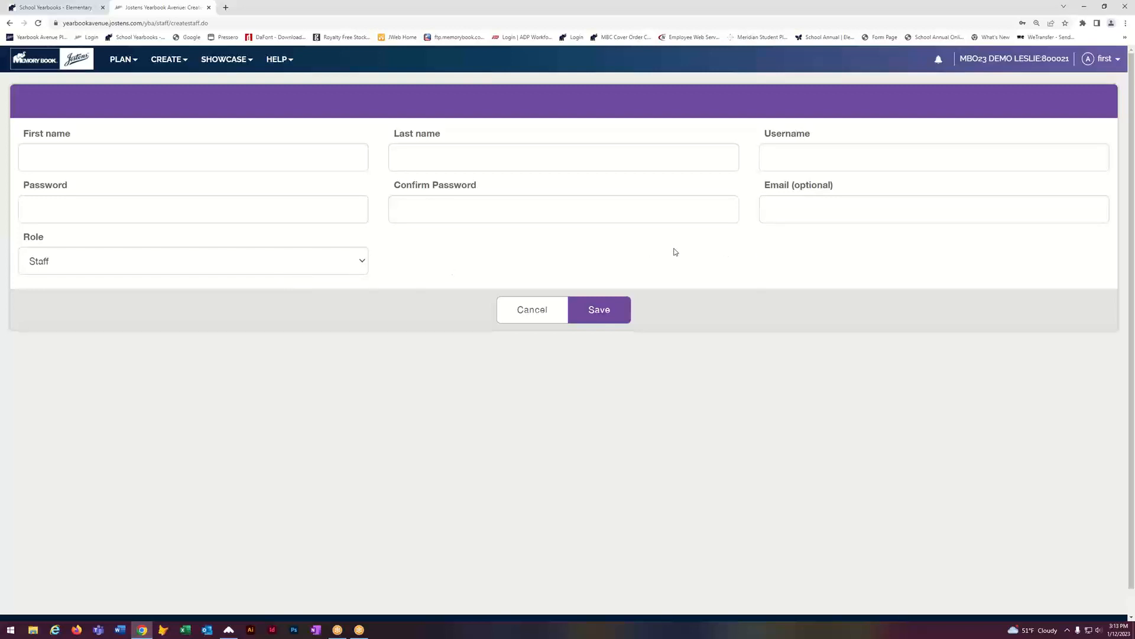
click(531, 315)
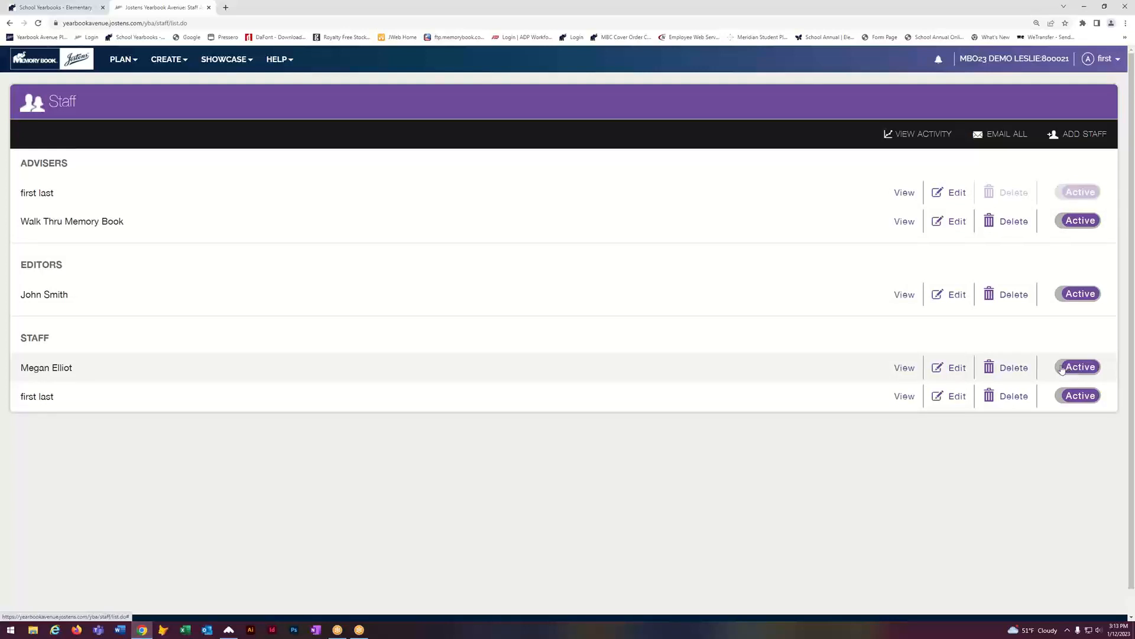
click(959, 368)
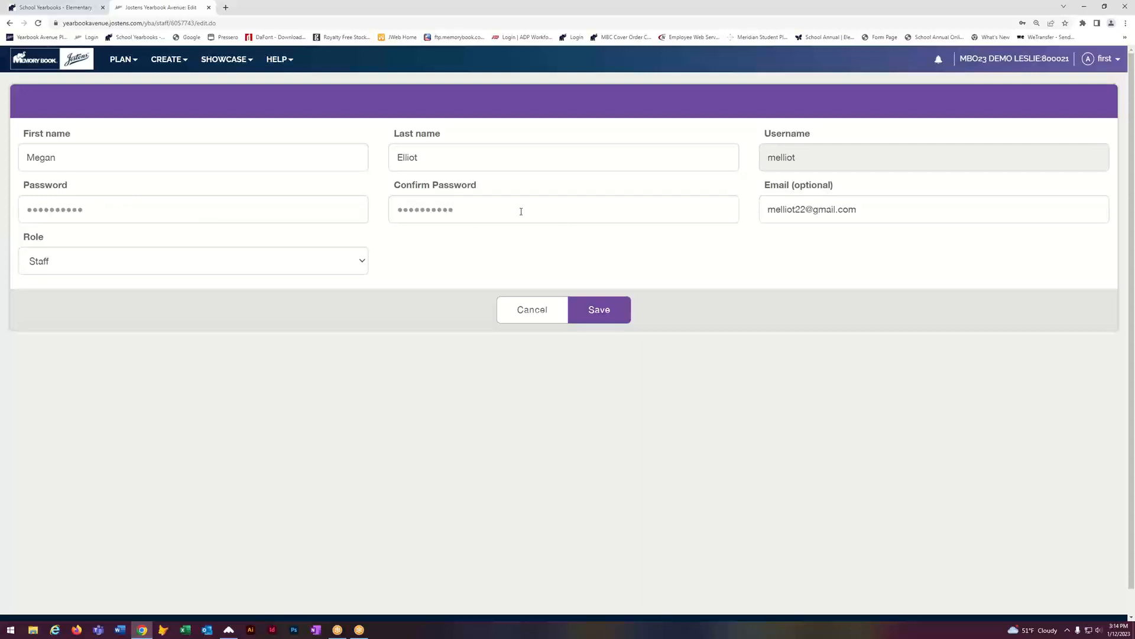
click(533, 311)
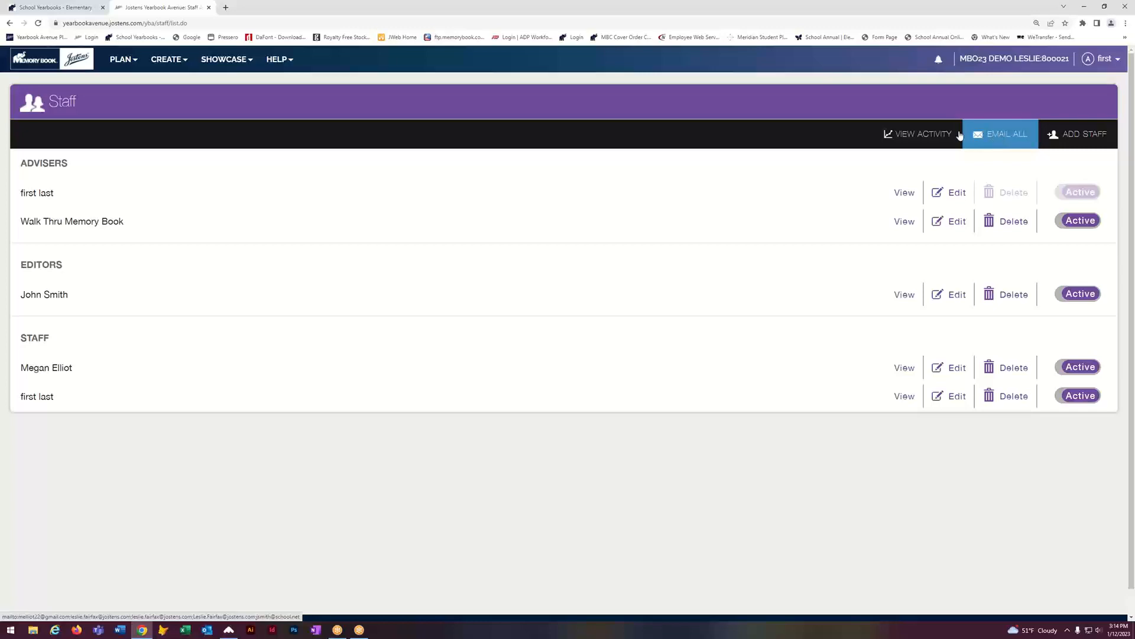
click(910, 137)
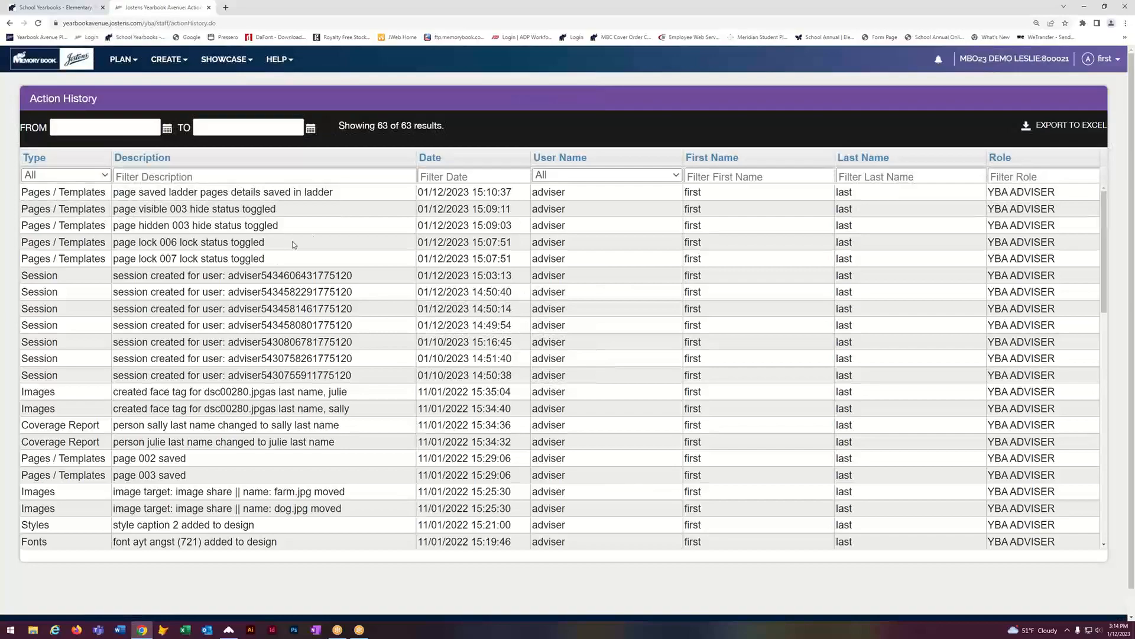
scroll(616, 293, down, 5)
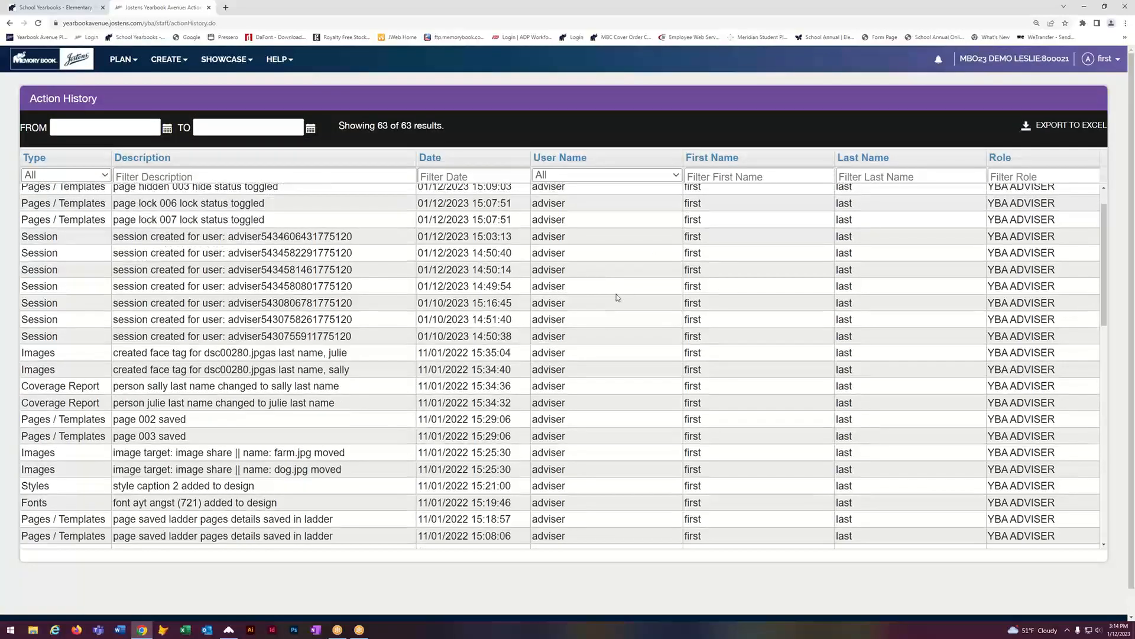
scroll(616, 293, down, 3)
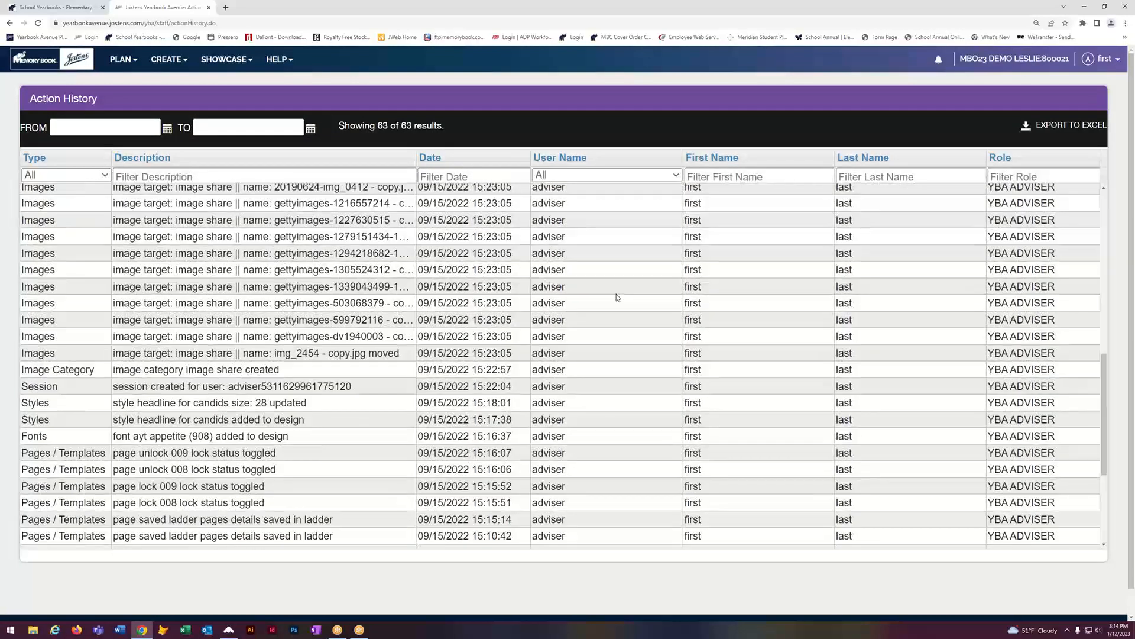
scroll(617, 293, up, 8)
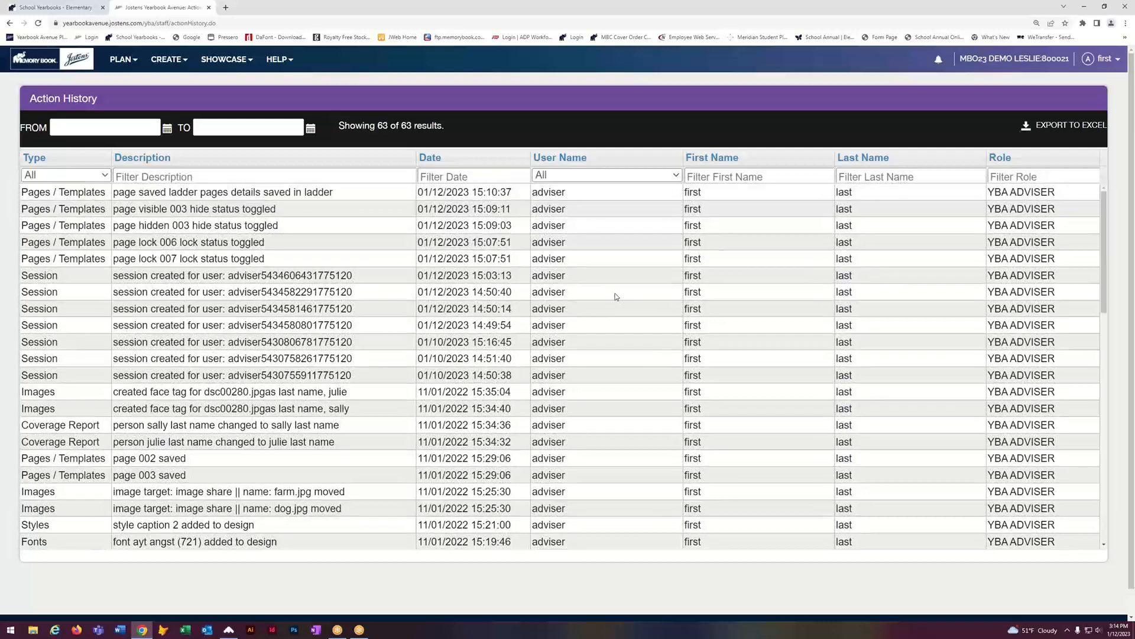
click(9, 23)
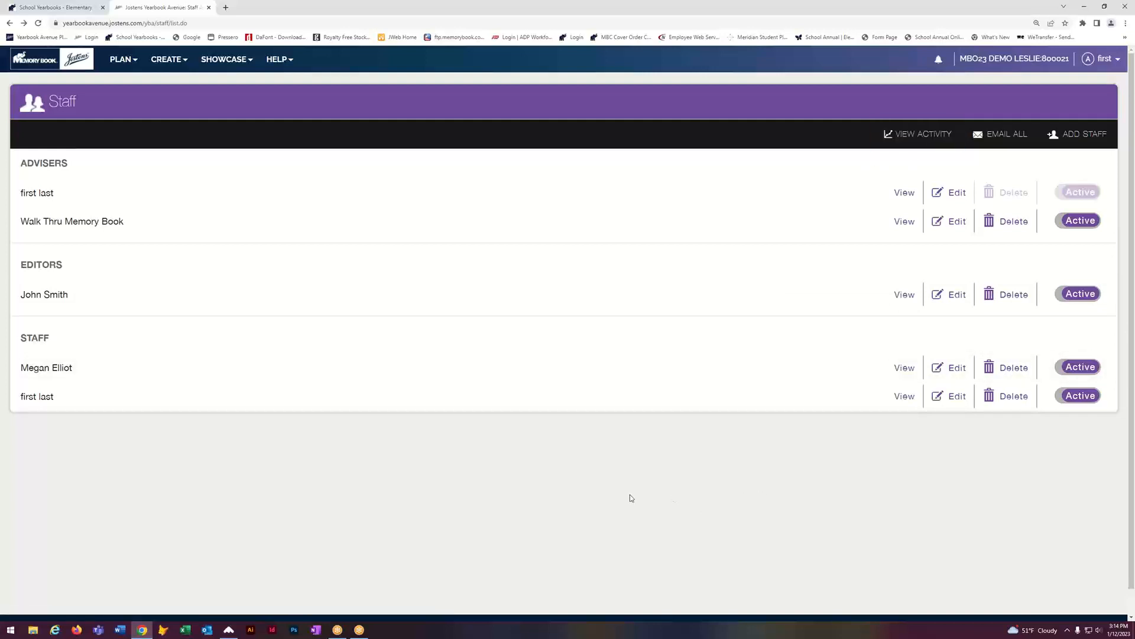
Step: Go to the Page Ladder and assign a staff member to page 012 (Class 22)
click(120, 60)
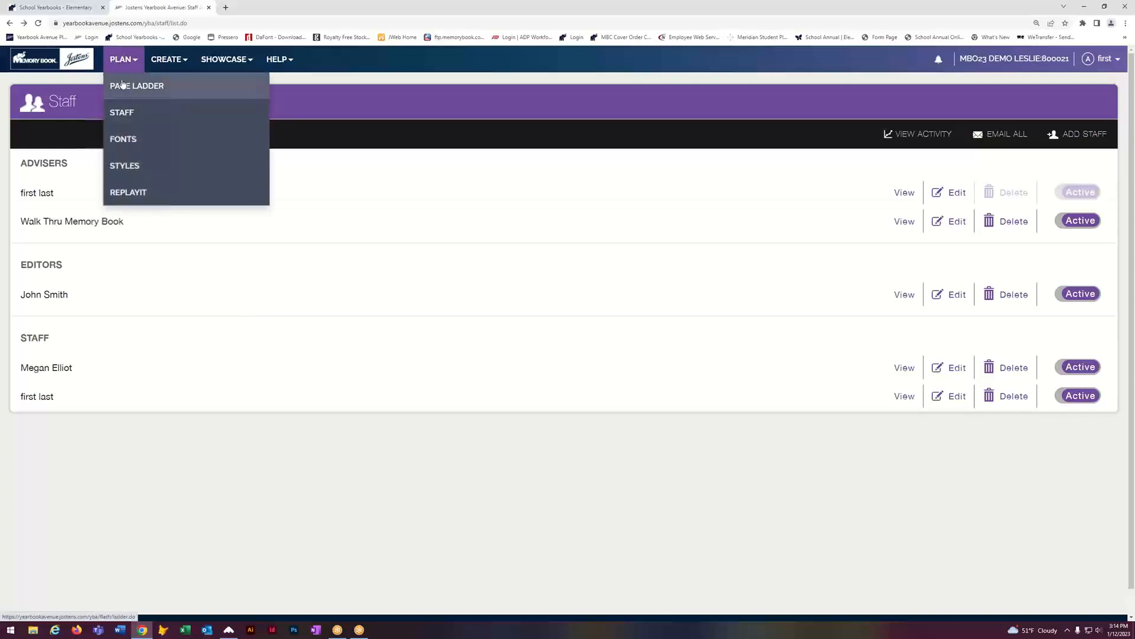
click(122, 88)
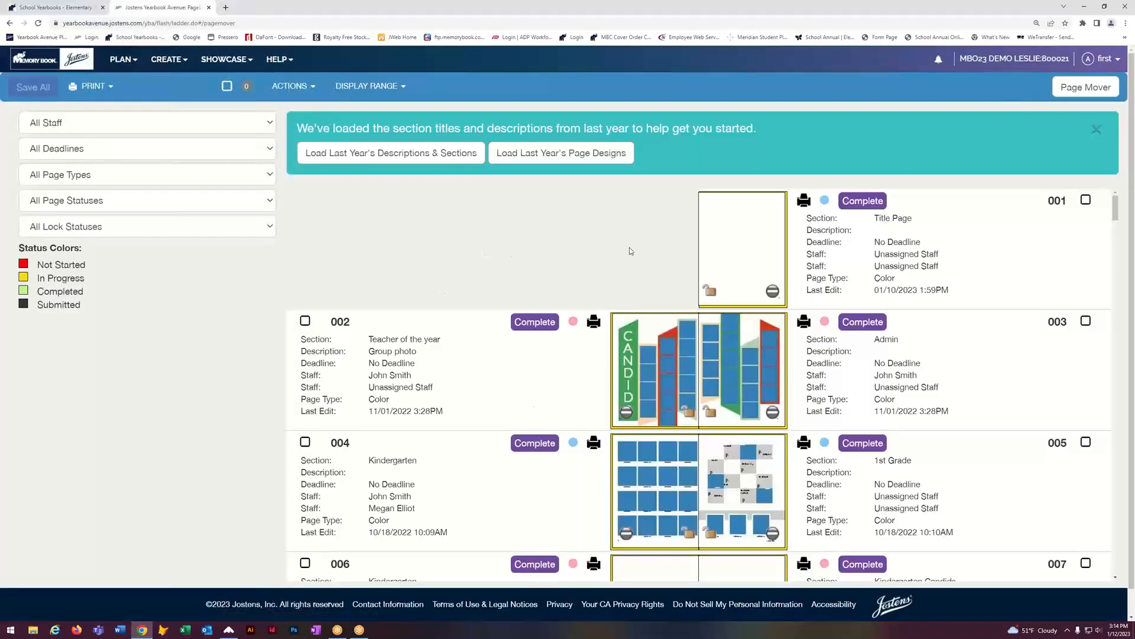
scroll(497, 396, down, 4)
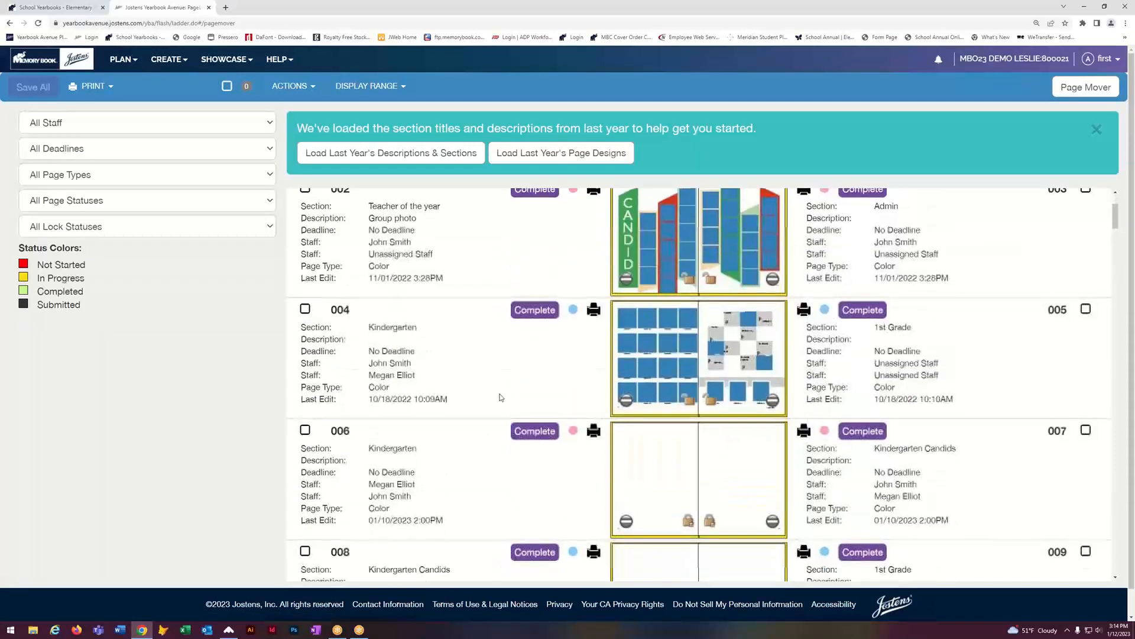
scroll(452, 435, down, 5)
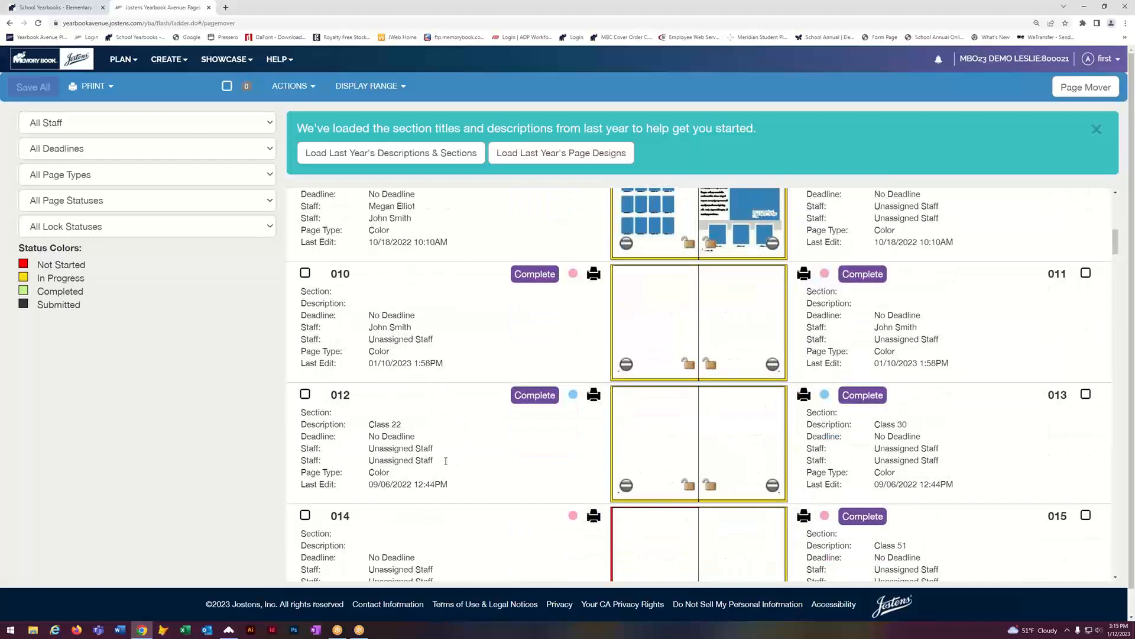
click(422, 448)
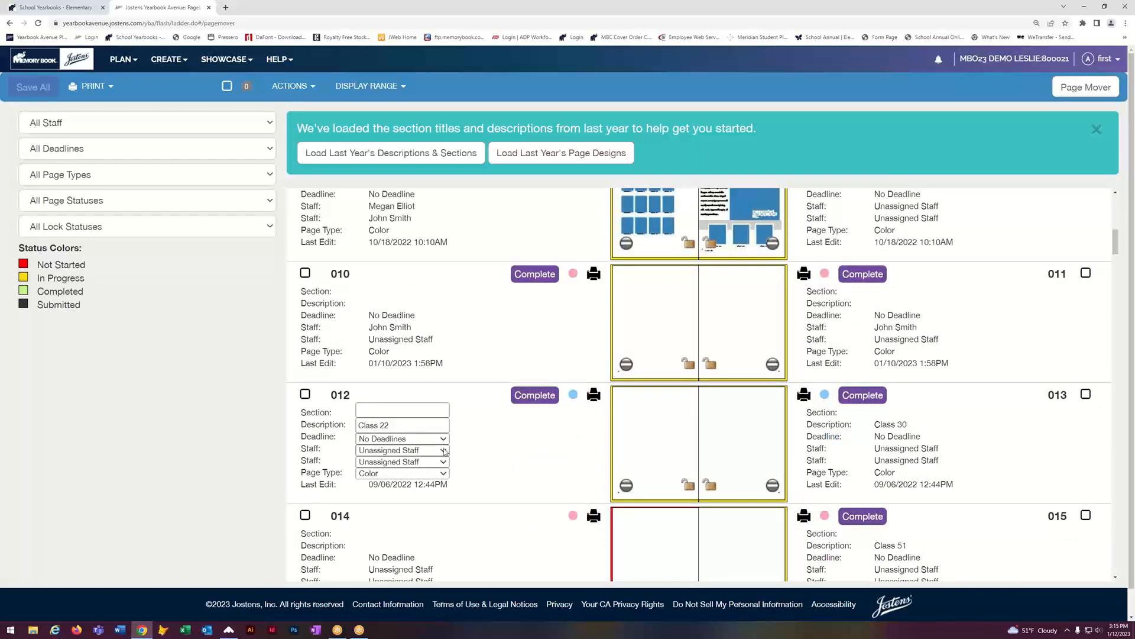
click(444, 450)
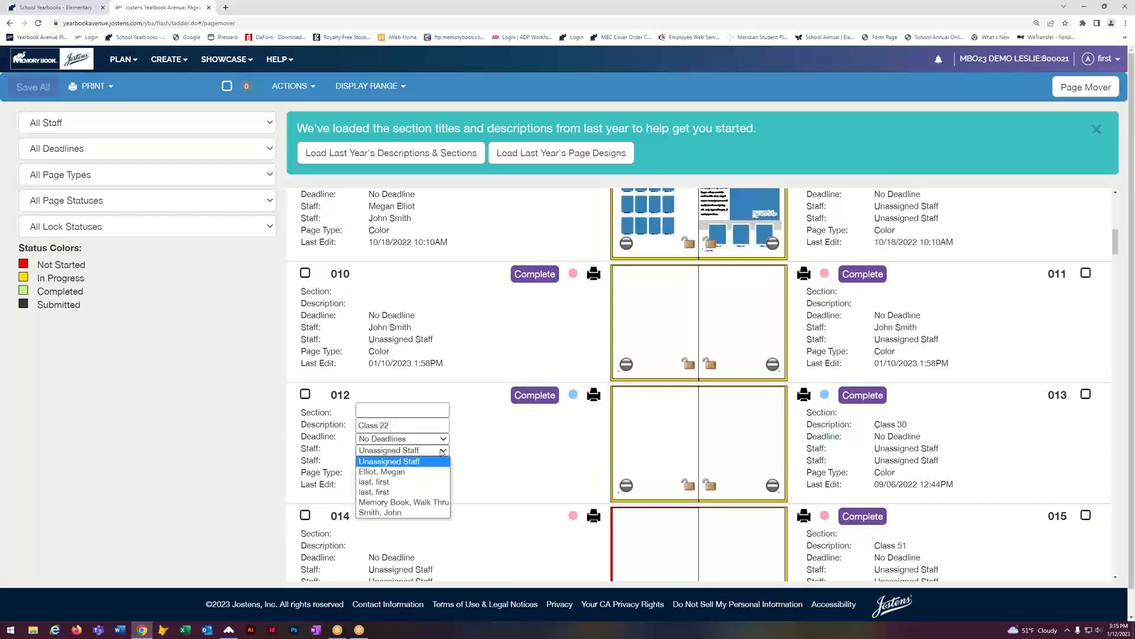
click(373, 512)
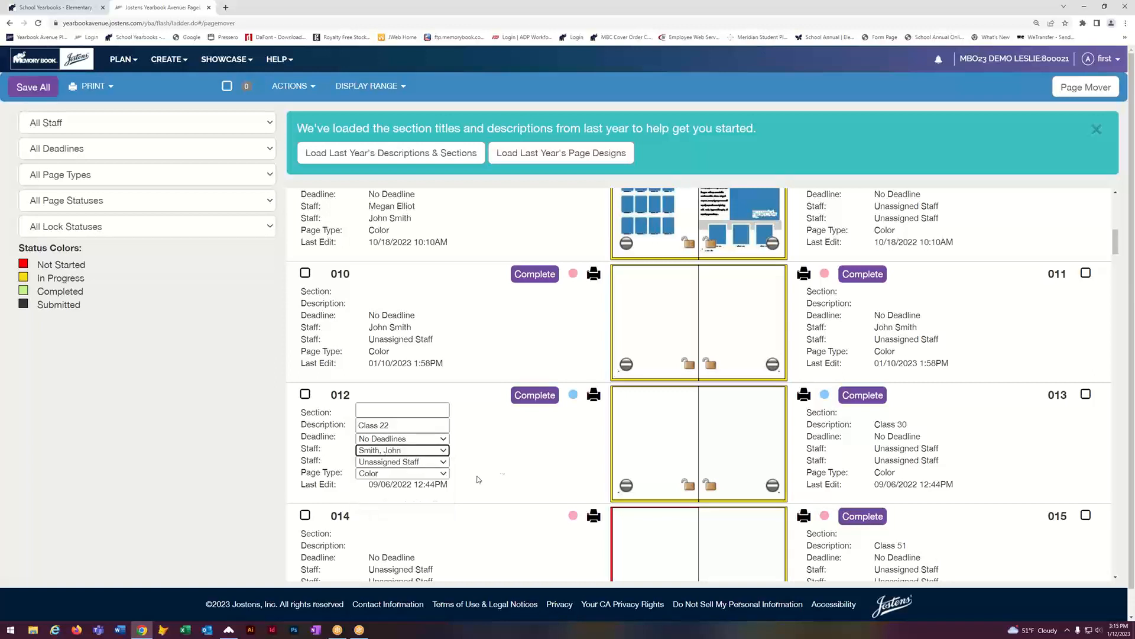
click(502, 473)
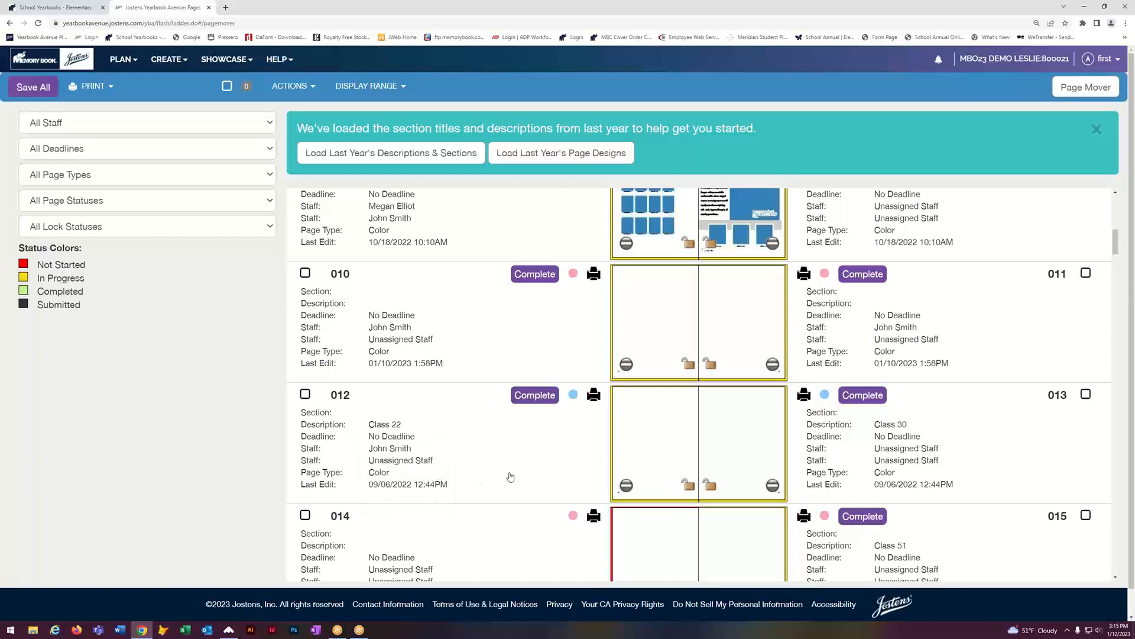
Step: Assign the same staff member to page 013 (Class 30)
click(950, 453)
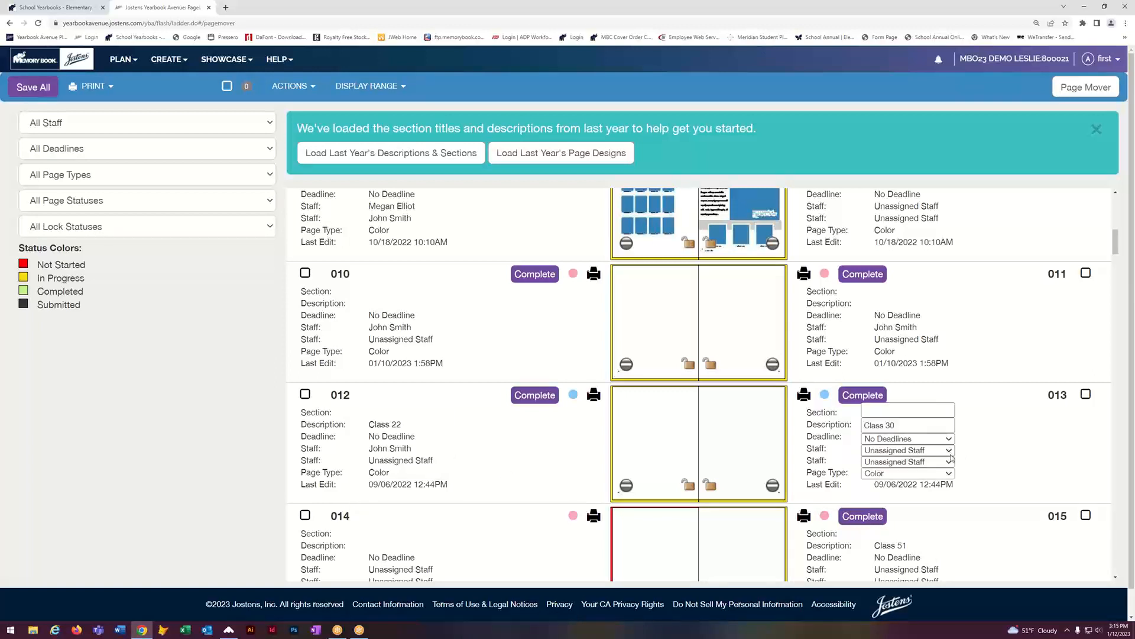
click(950, 451)
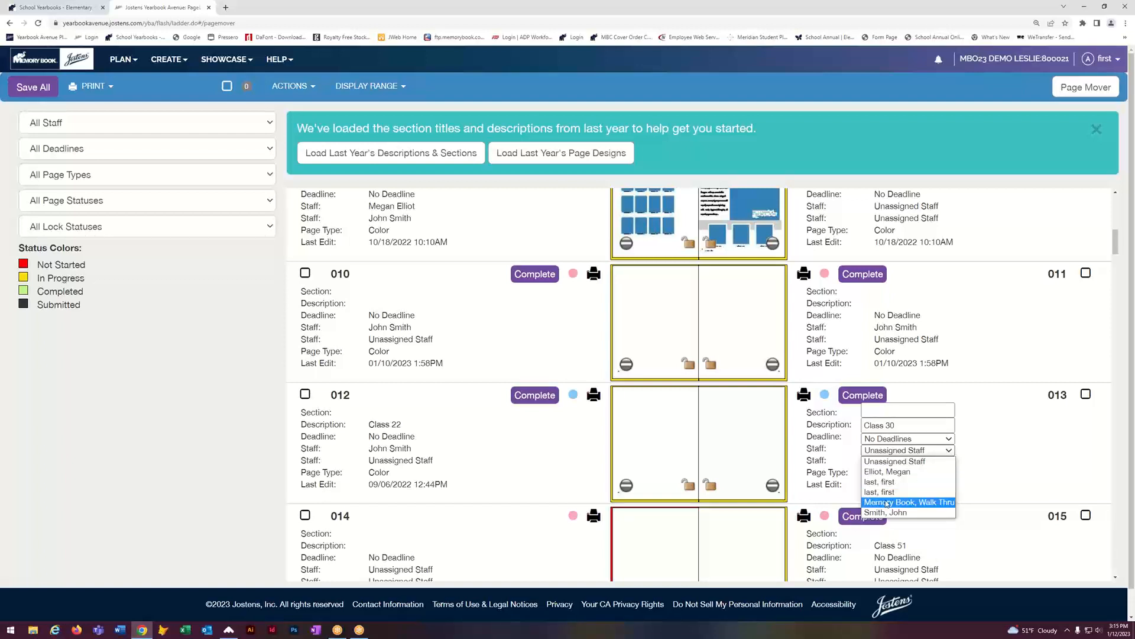
click(882, 512)
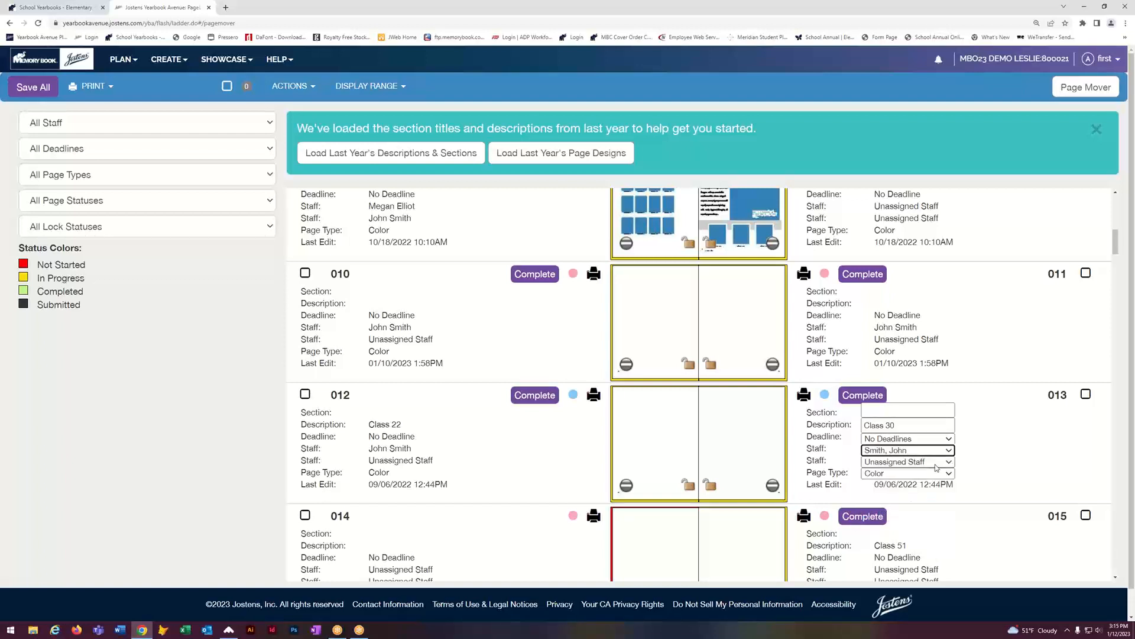
click(957, 473)
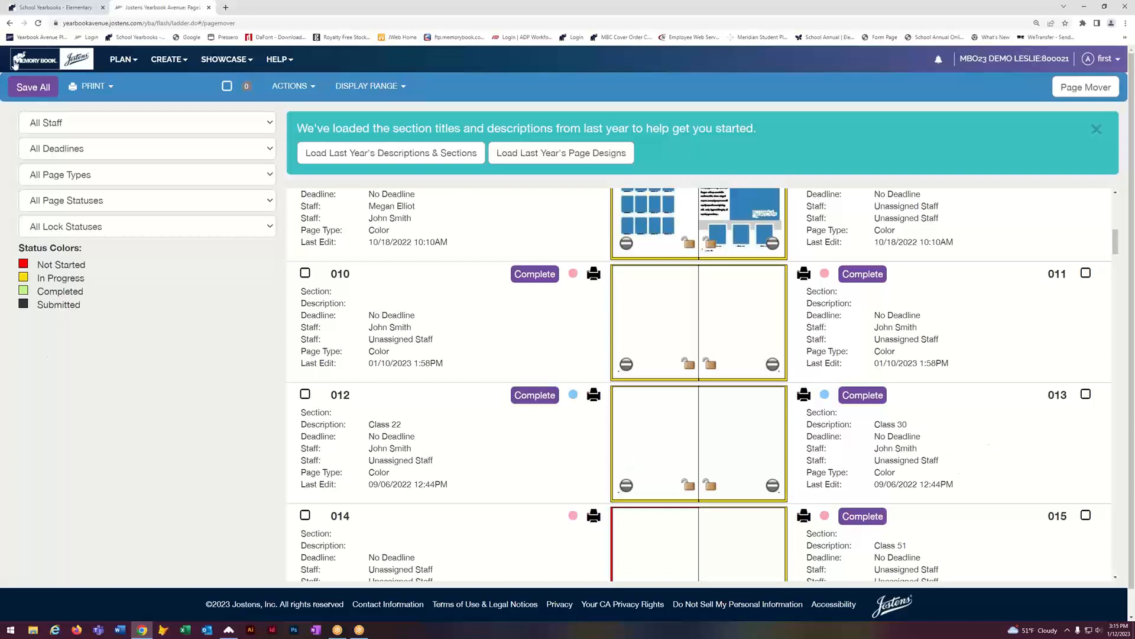
Step: Save all staff assignment changes and review the spreads down to page 015 (Class 51, Complete)
click(32, 89)
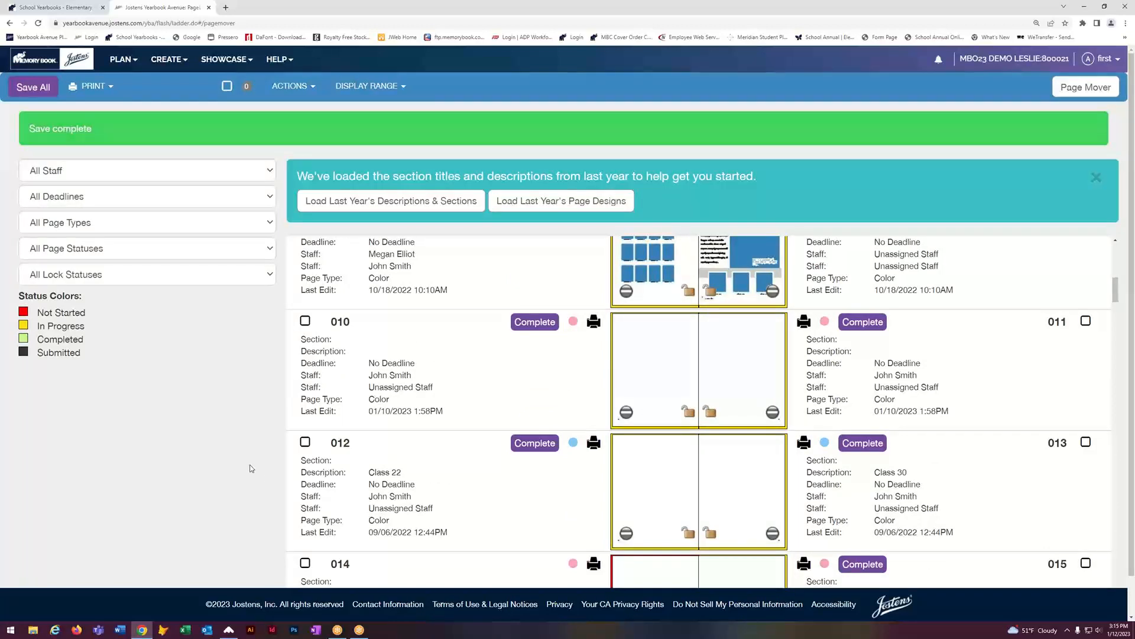
scroll(723, 489, down, 3)
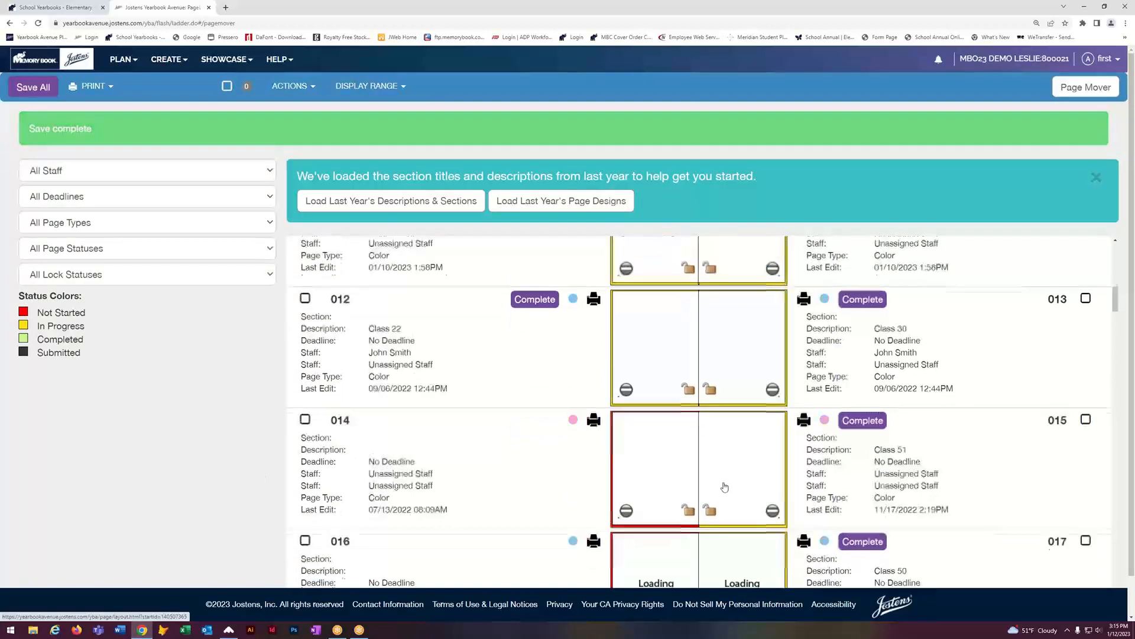
scroll(725, 487, down, 3)
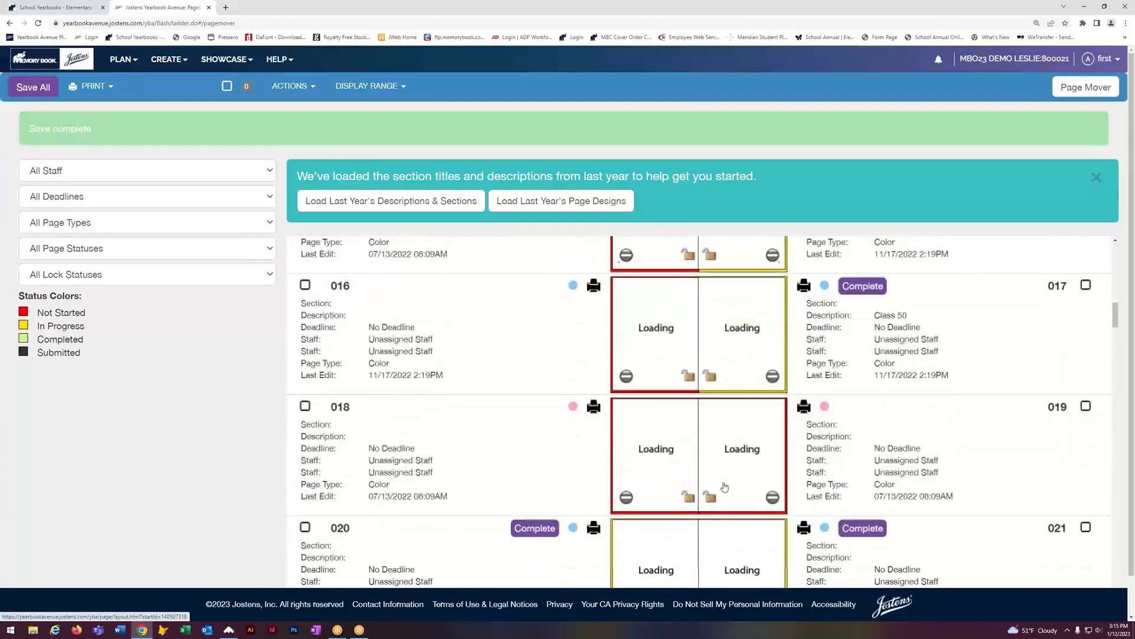
scroll(725, 487, up, 5)
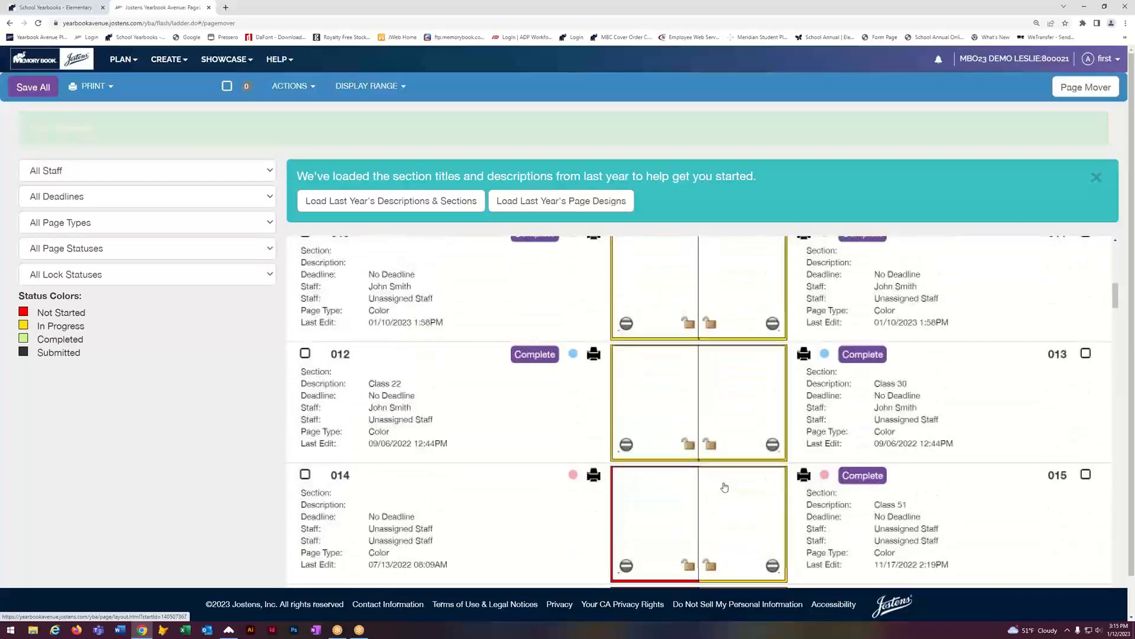
scroll(724, 487, up, 2)
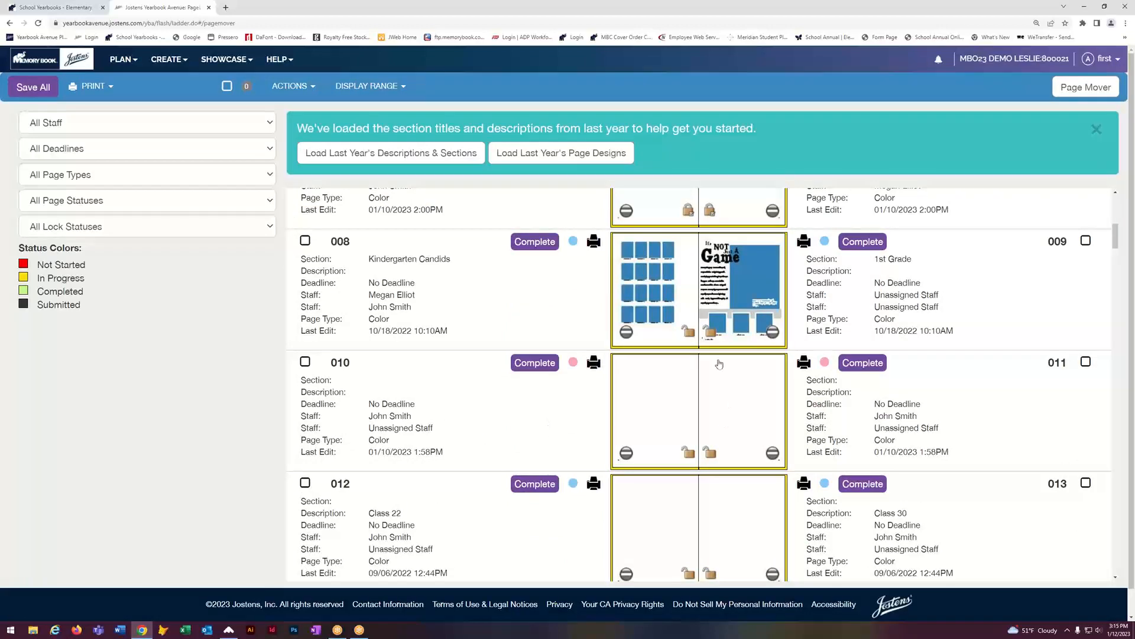
scroll(751, 500, down, 5)
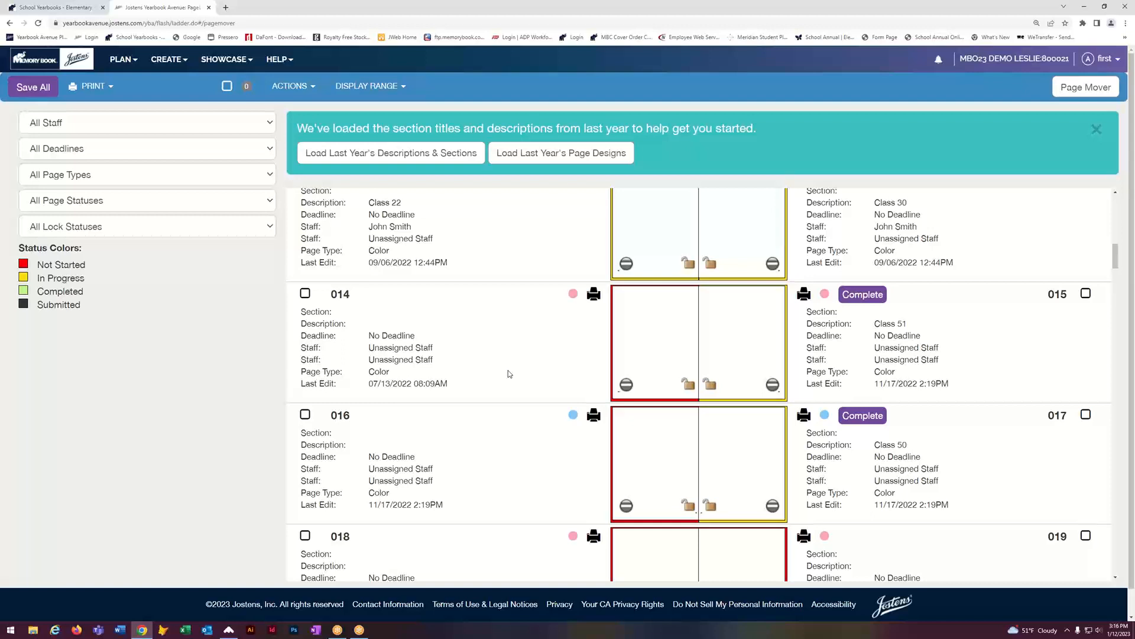
Step: Open the yearbook Fonts page filtered to Serif Body fonts
click(121, 62)
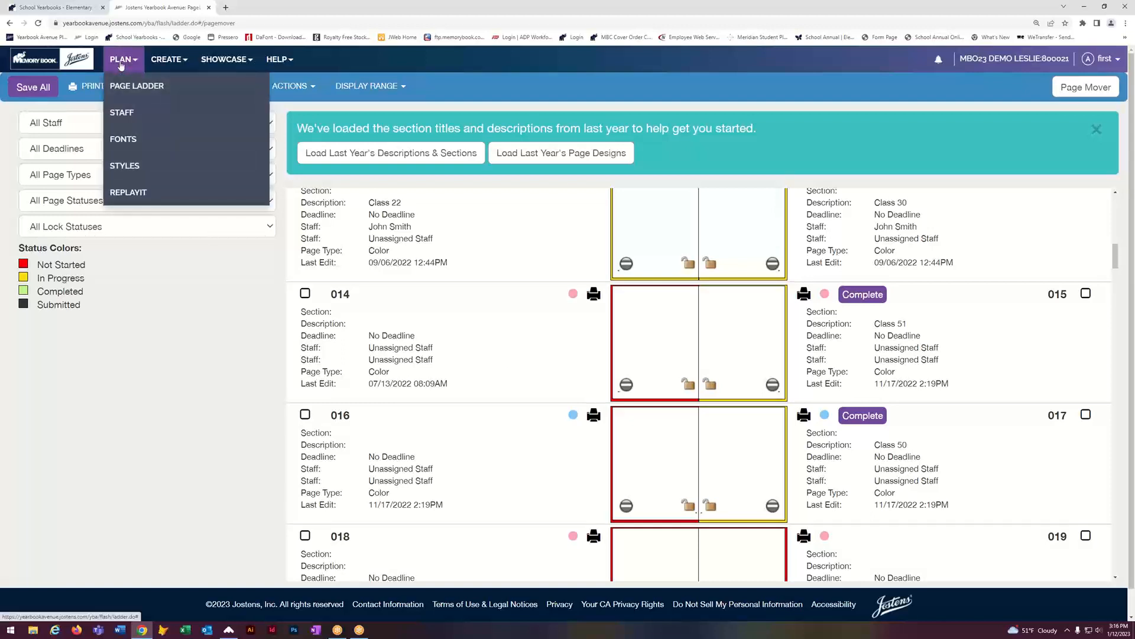
click(123, 142)
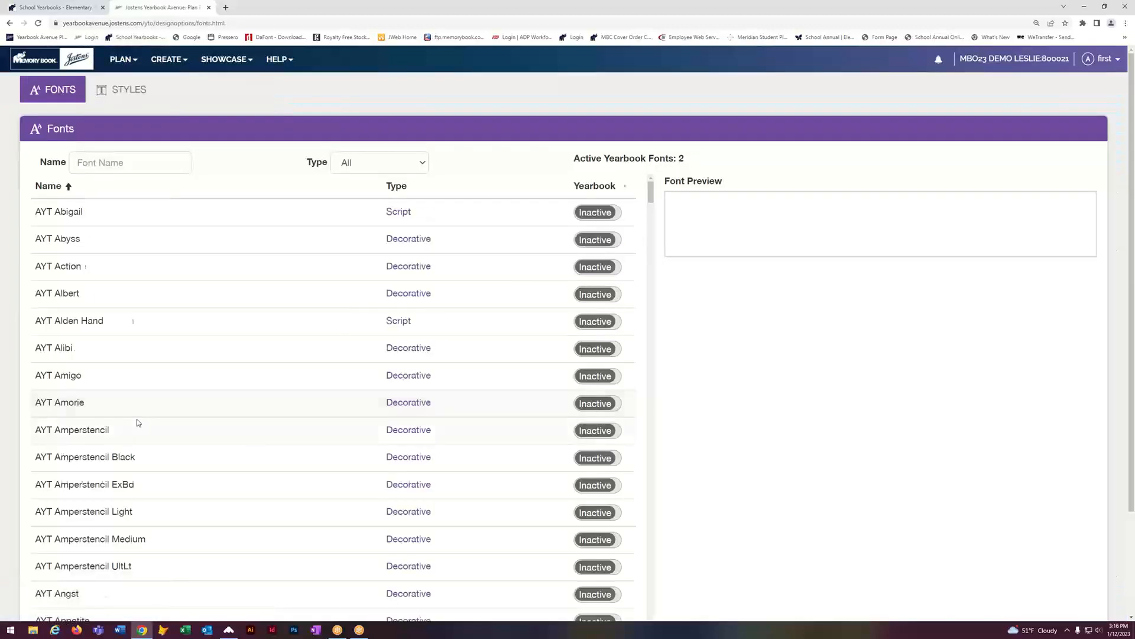
click(122, 59)
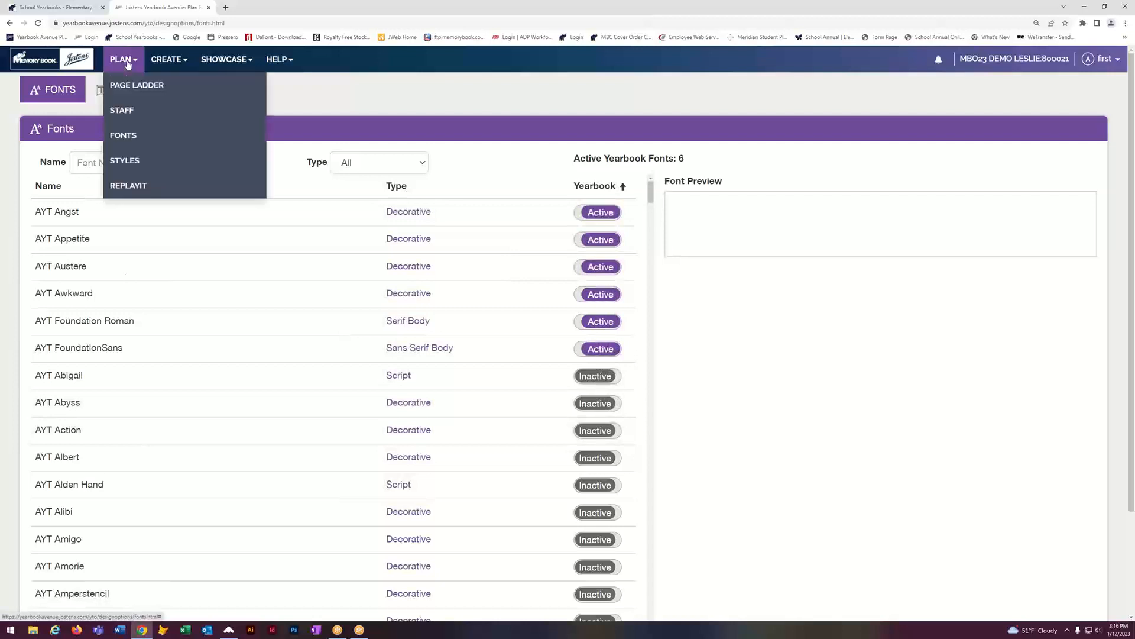
click(131, 143)
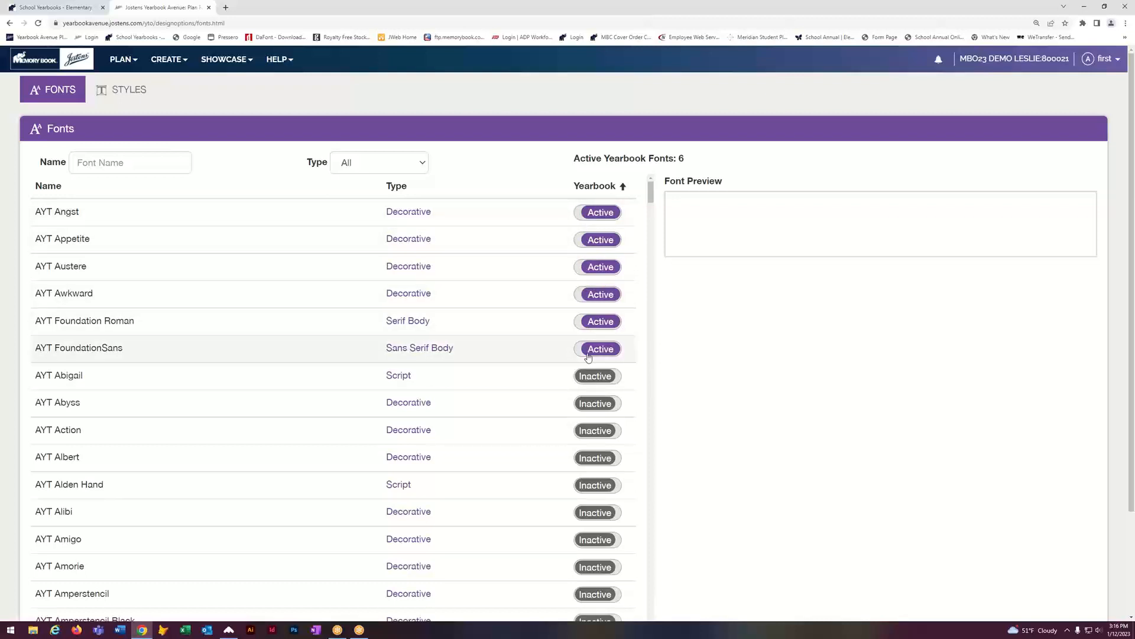
click(422, 163)
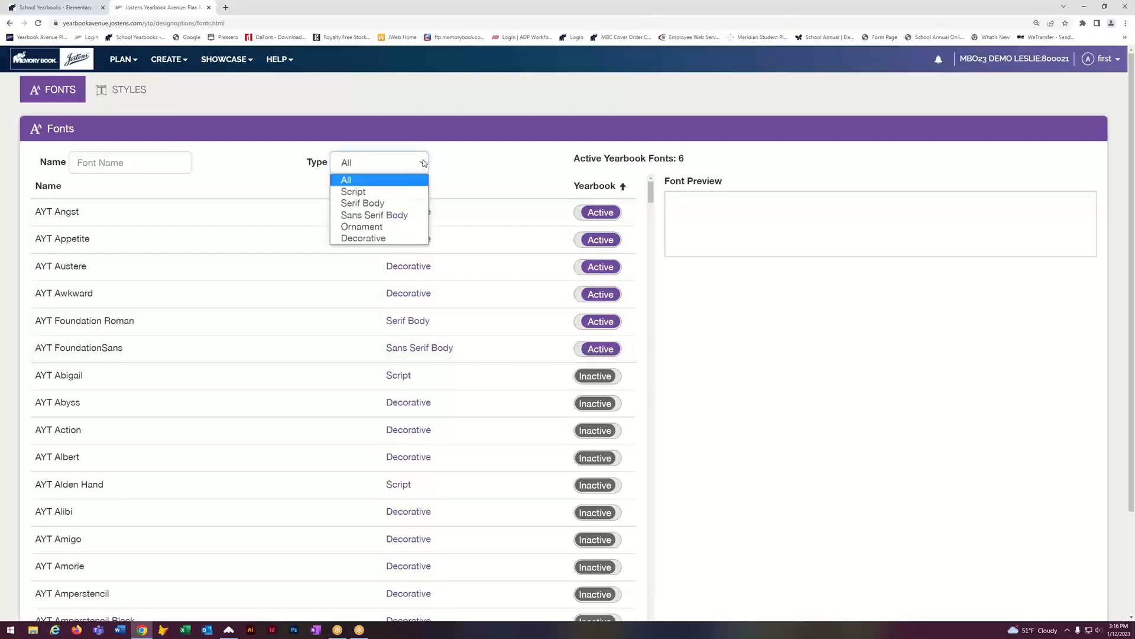
click(381, 204)
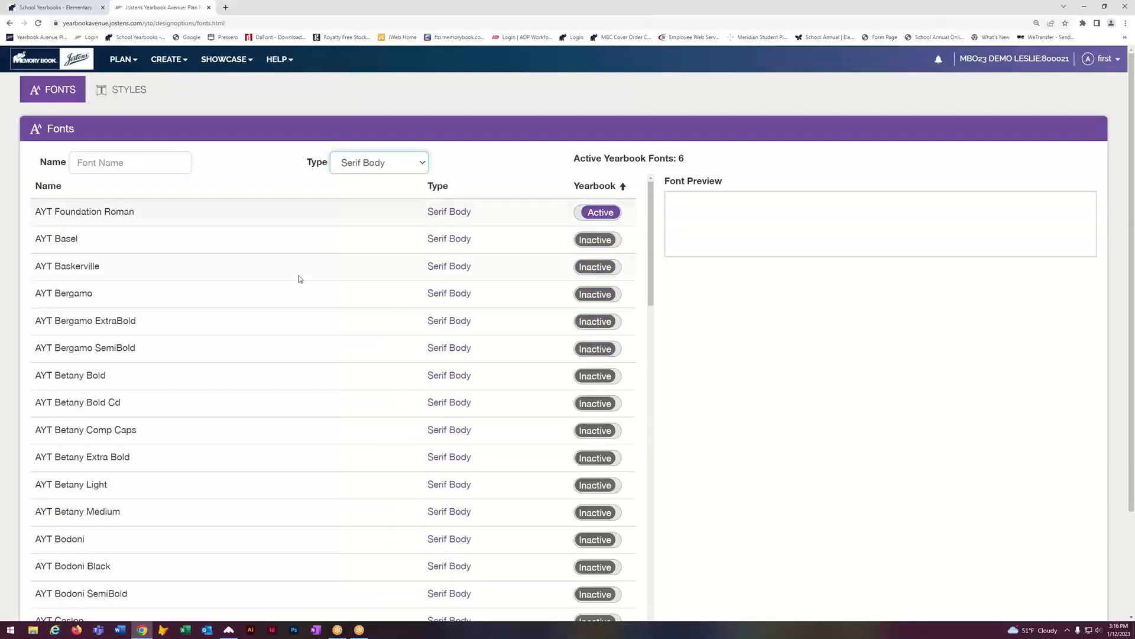
Step: Preview the Betany fonts and activate AYT Betany Bold, making seven active fonts
click(83, 403)
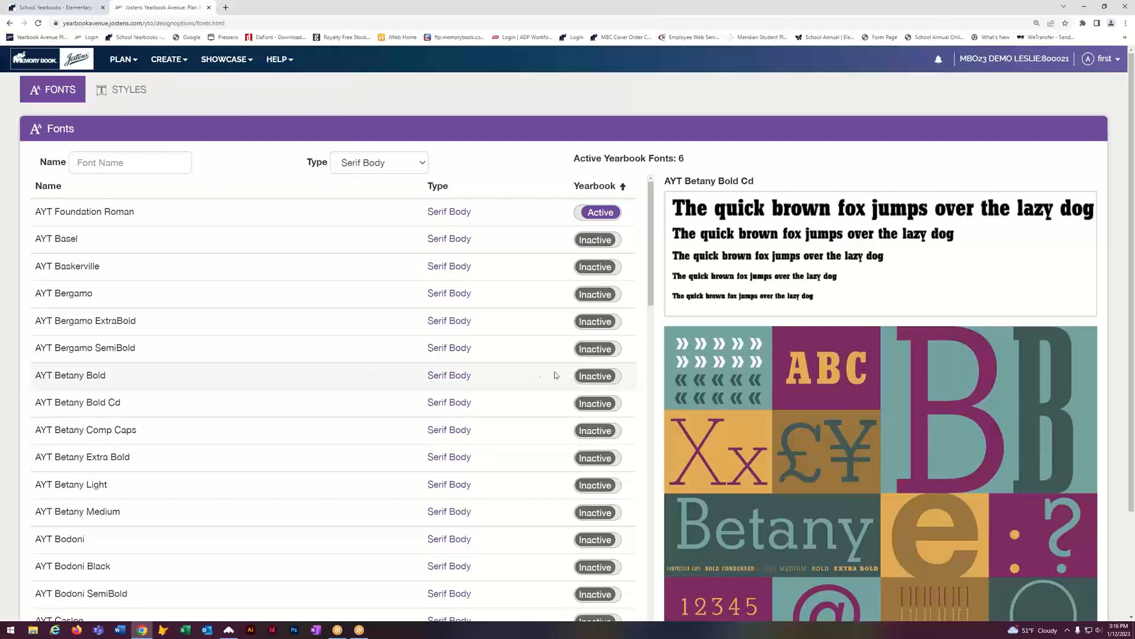
click(615, 376)
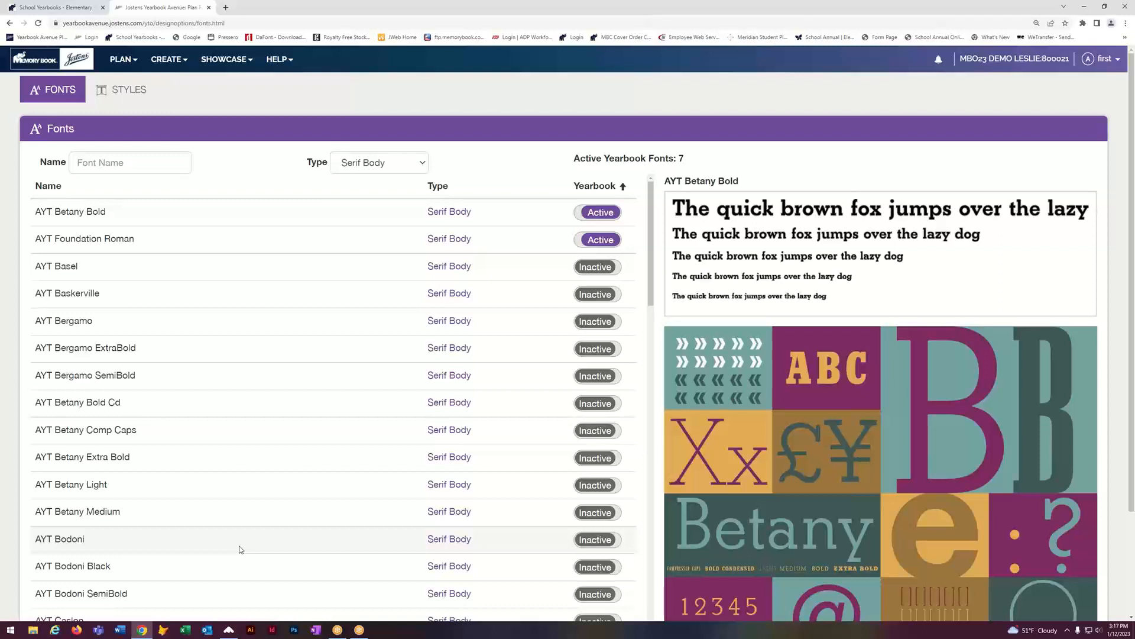
click(127, 90)
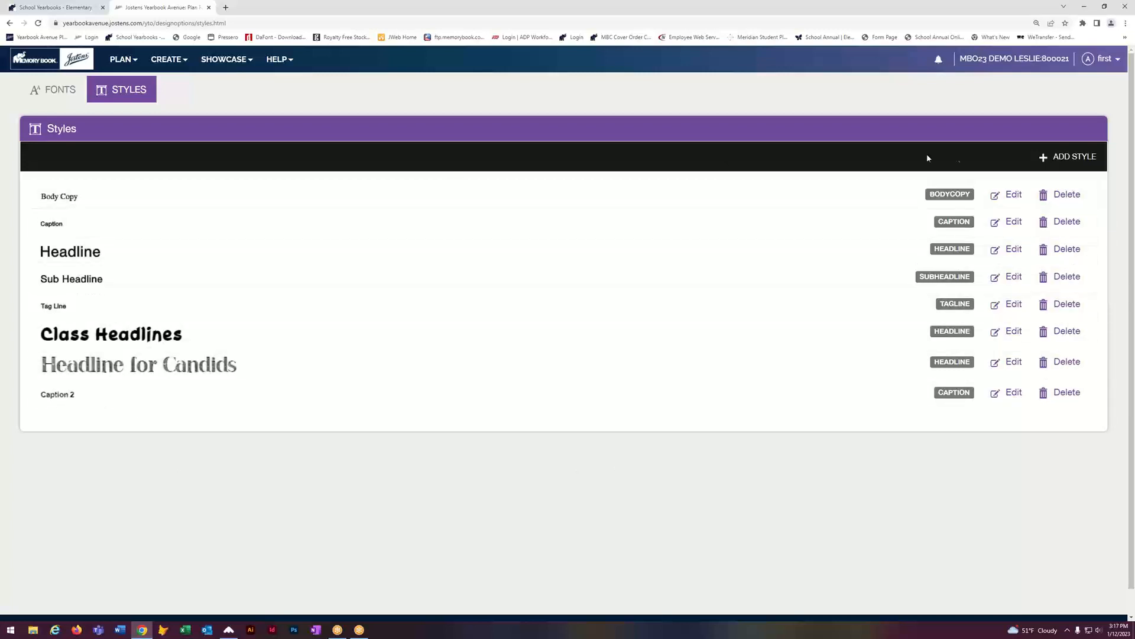
Step: Save a Body Copy style 'Captions' in AYT FoundationSans size 14, then start a New Page Designer
click(1069, 157)
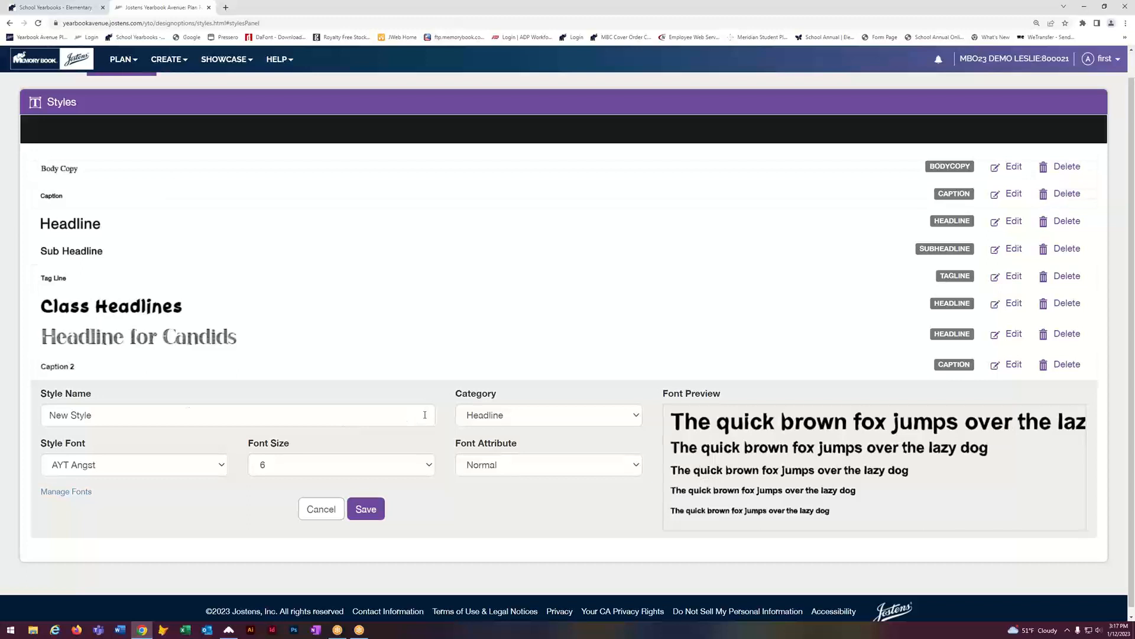
click(424, 415)
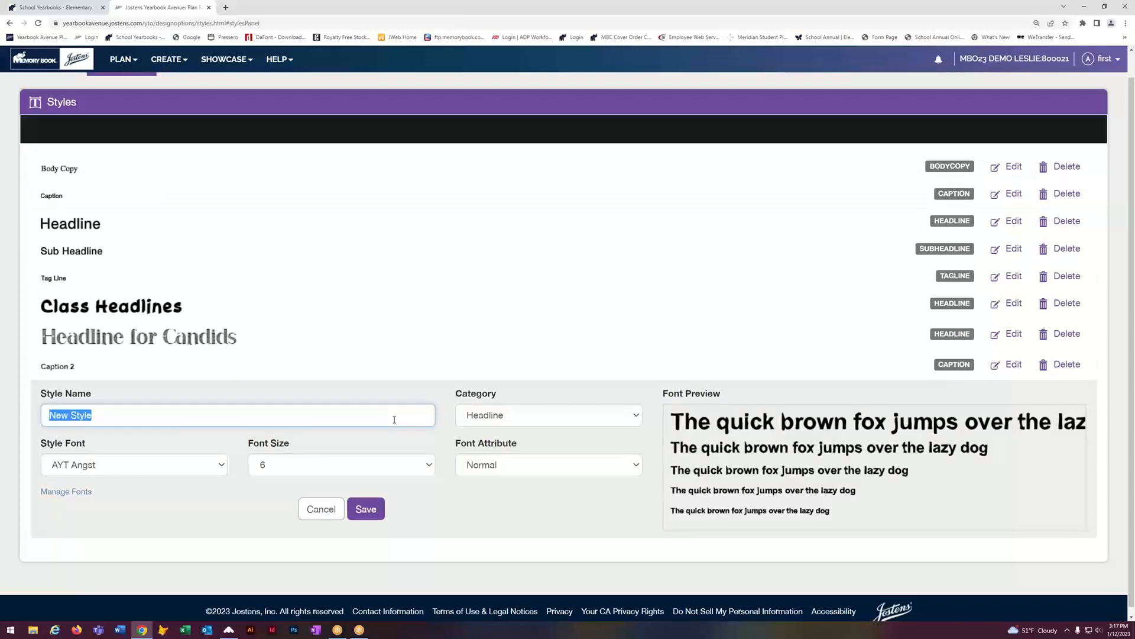
text(Captions)
click(570, 417)
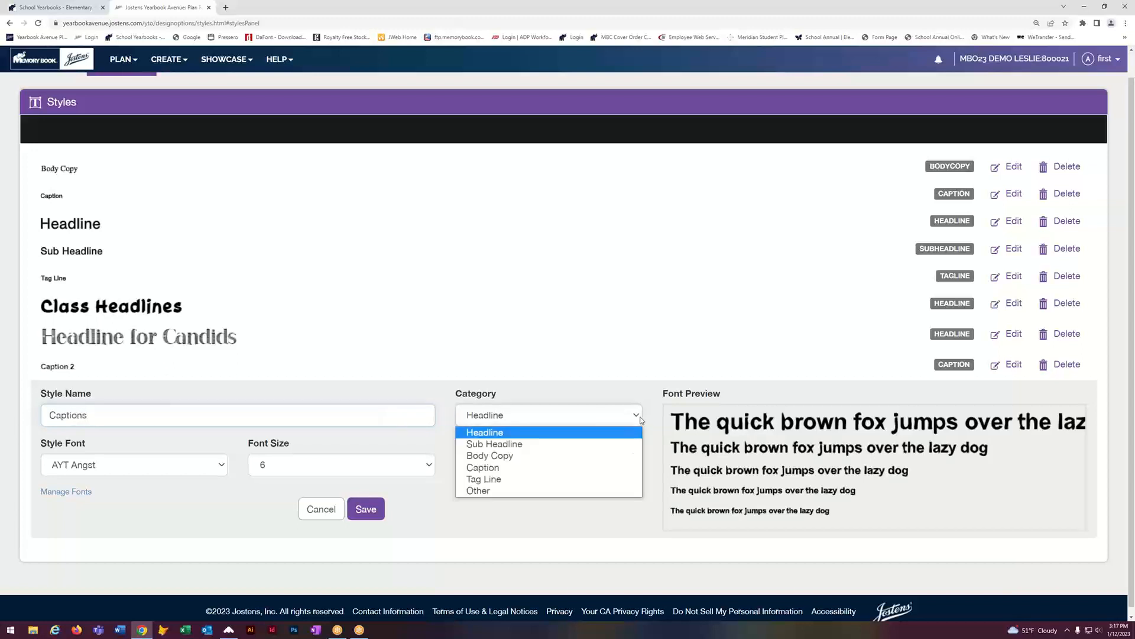
click(490, 456)
click(214, 465)
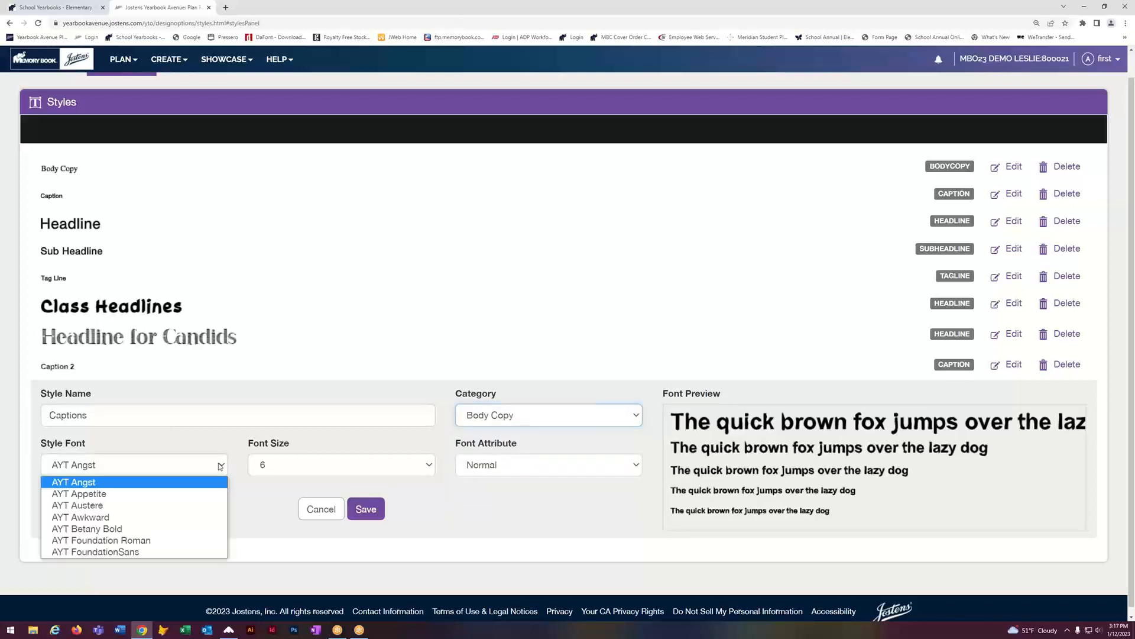
click(102, 553)
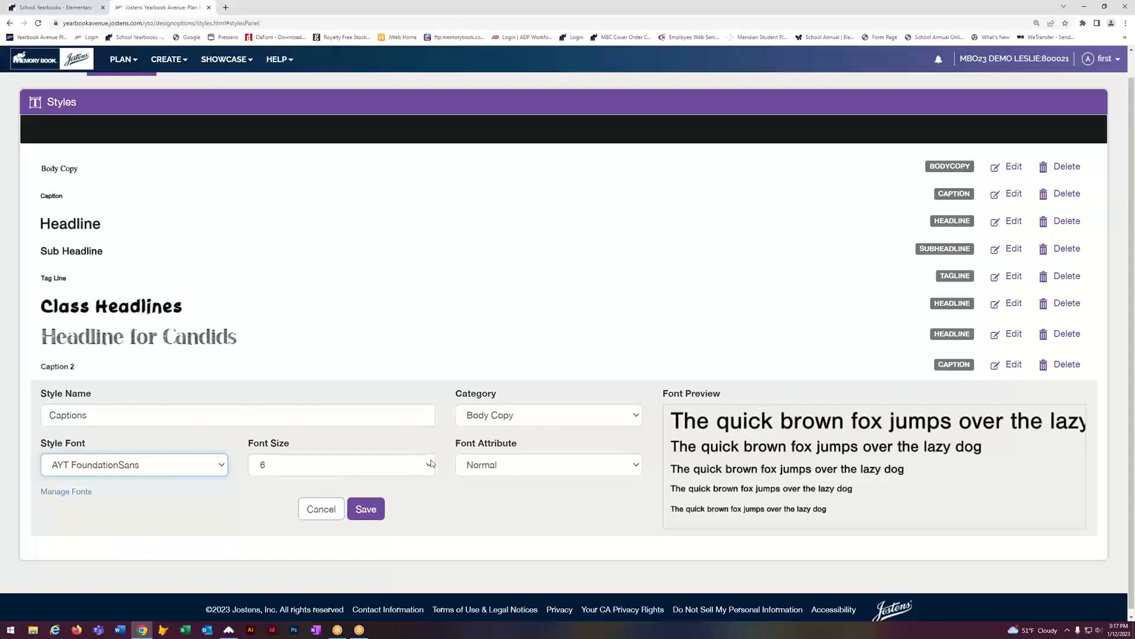
click(430, 465)
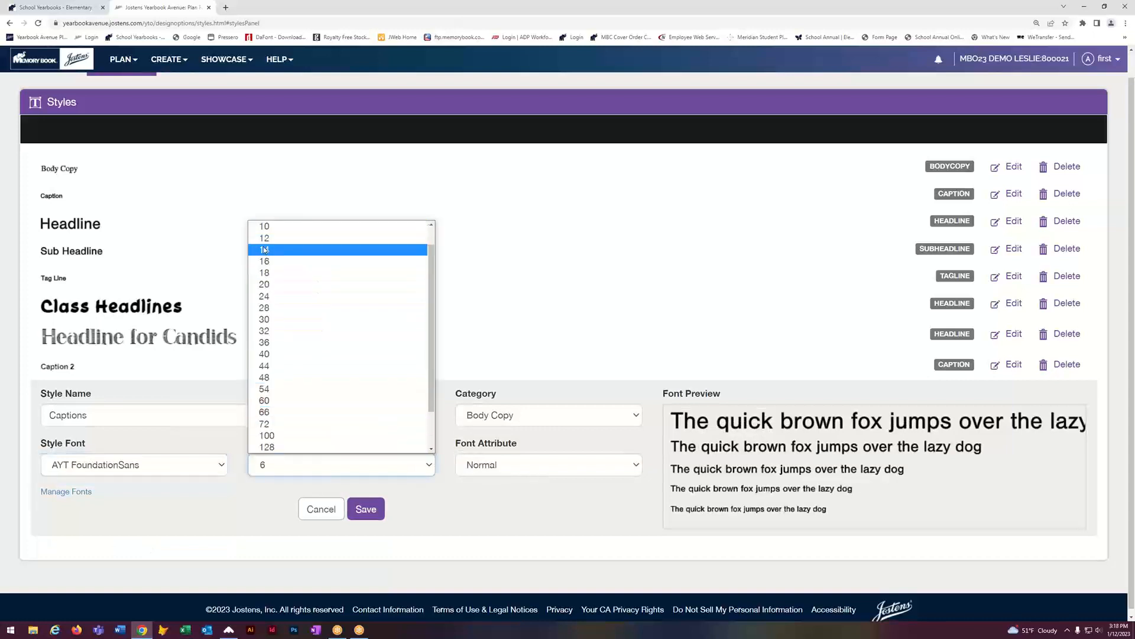
click(264, 250)
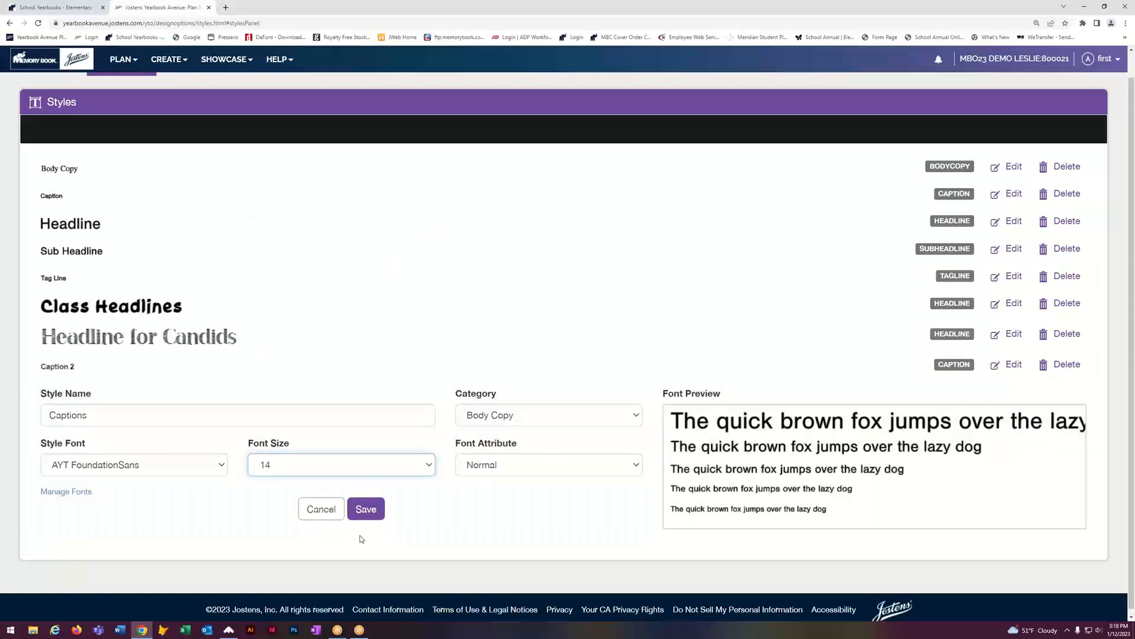
click(370, 512)
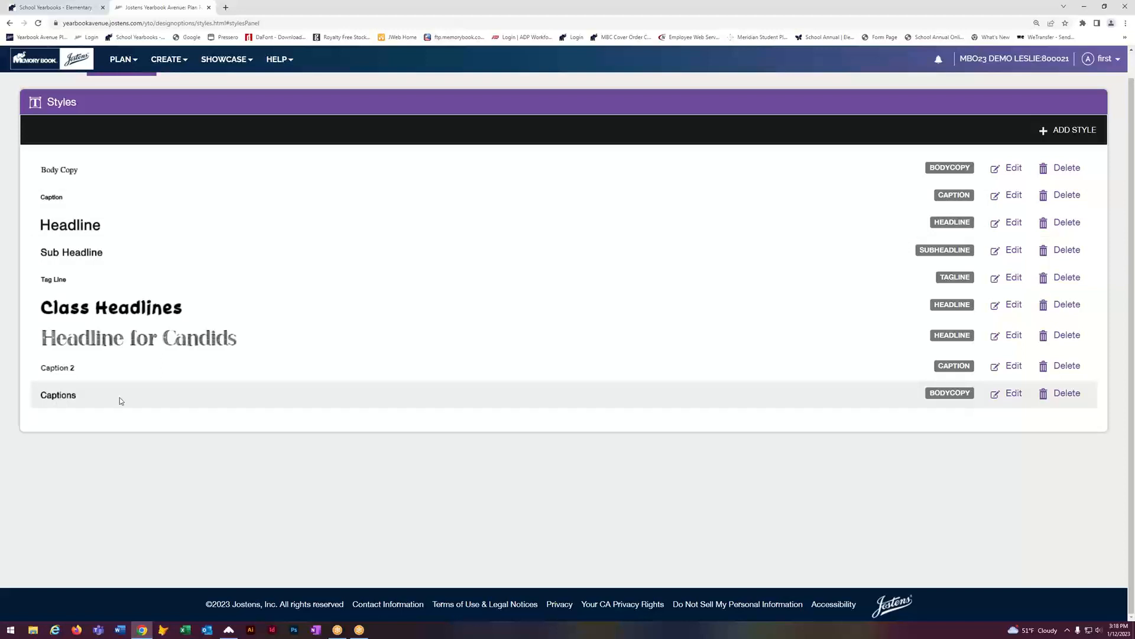
mouse_move(172, 66)
click(173, 86)
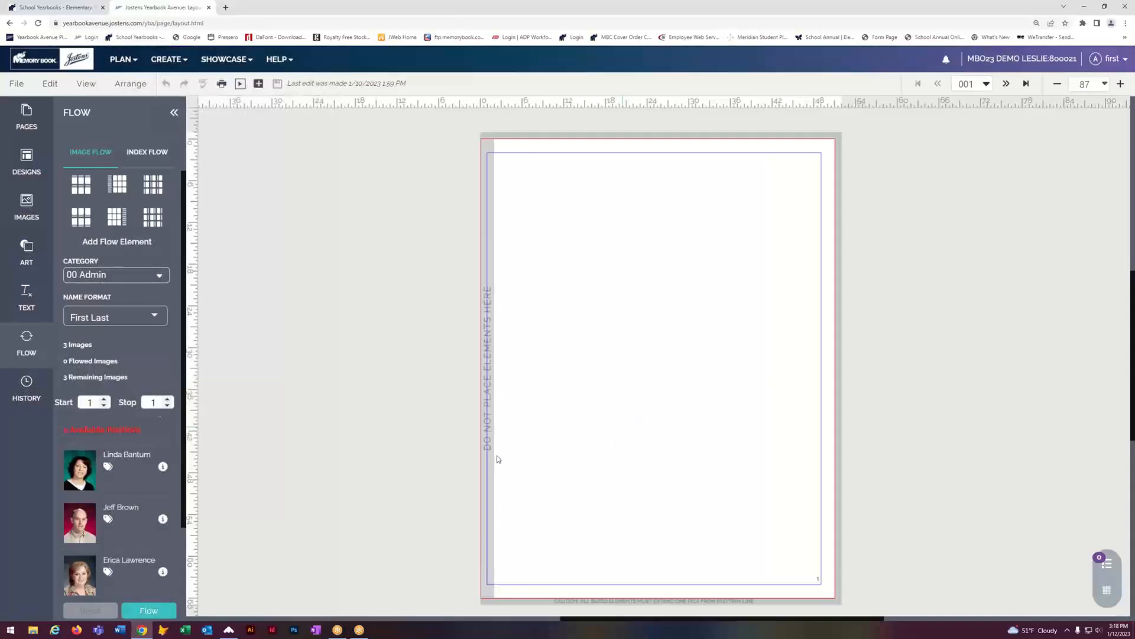
Step: Place and widen a Captions text box on page 001, then save the page
click(26, 296)
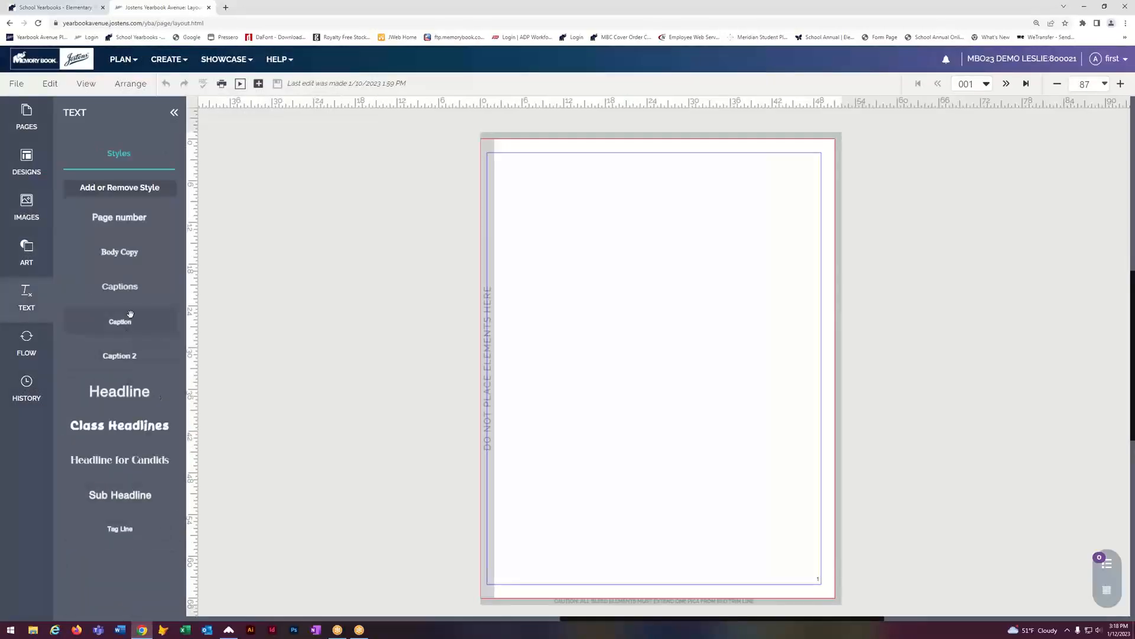
drag(123, 285, 582, 227)
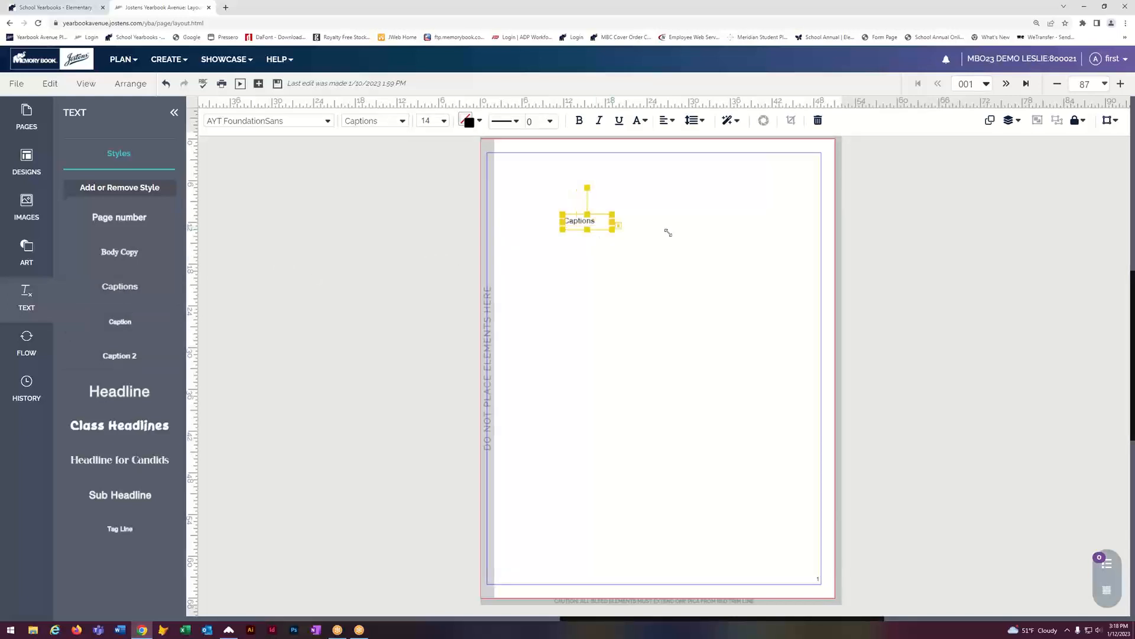
drag(668, 232, 685, 244)
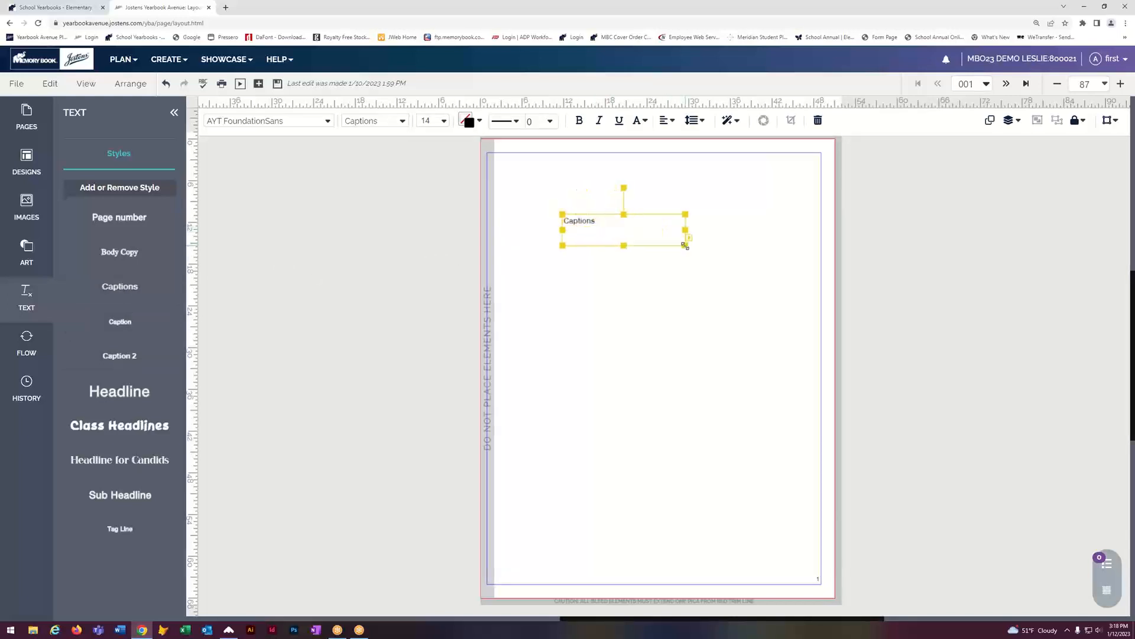
double_click(627, 233)
click(769, 241)
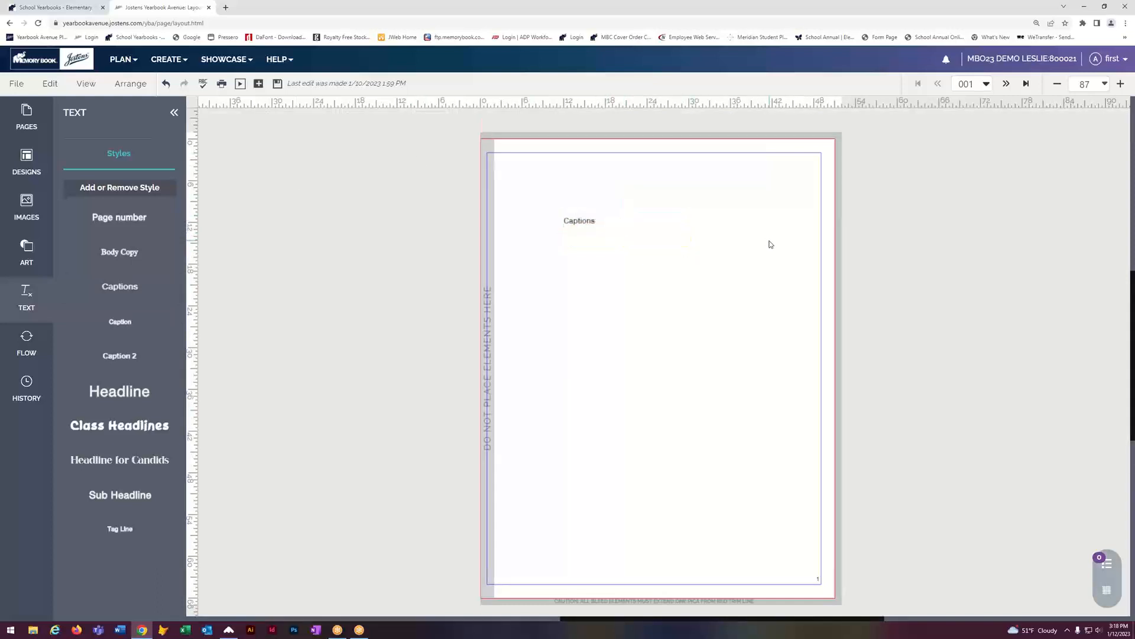
click(278, 84)
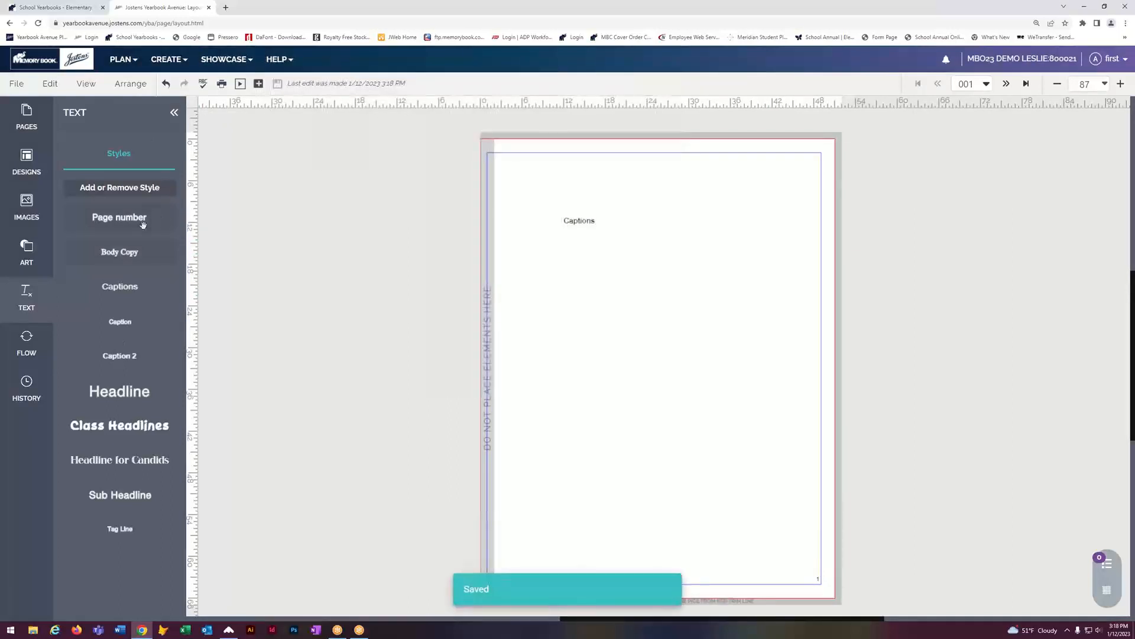
Step: Add Class Headlines and Headline for Candids text boxes to the page and save
drag(82, 434, 615, 381)
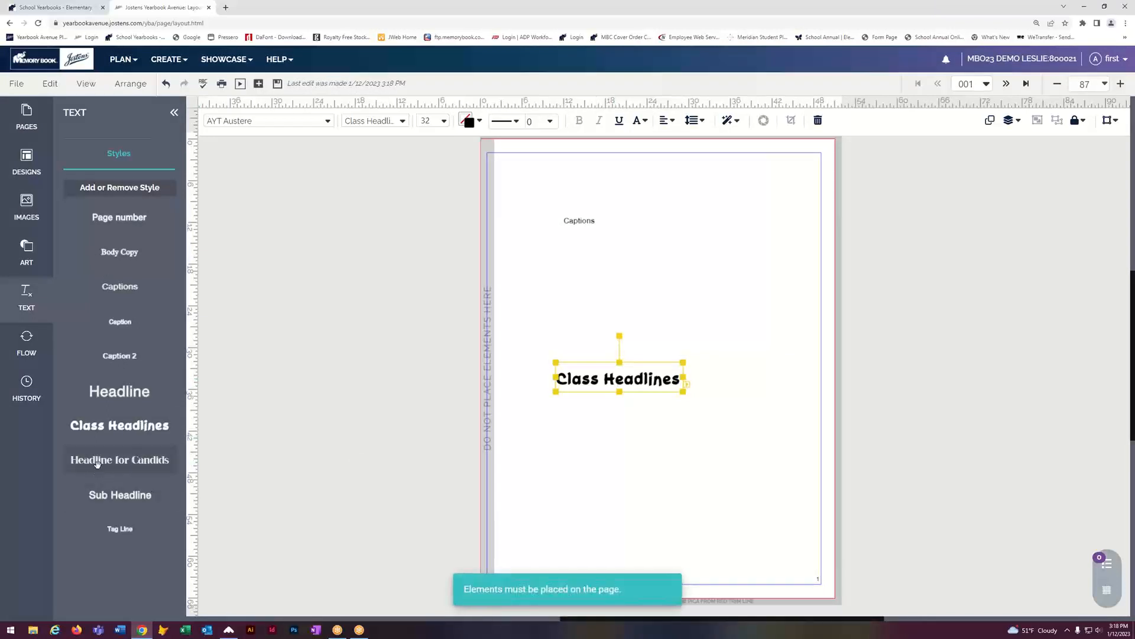
drag(97, 464, 517, 302)
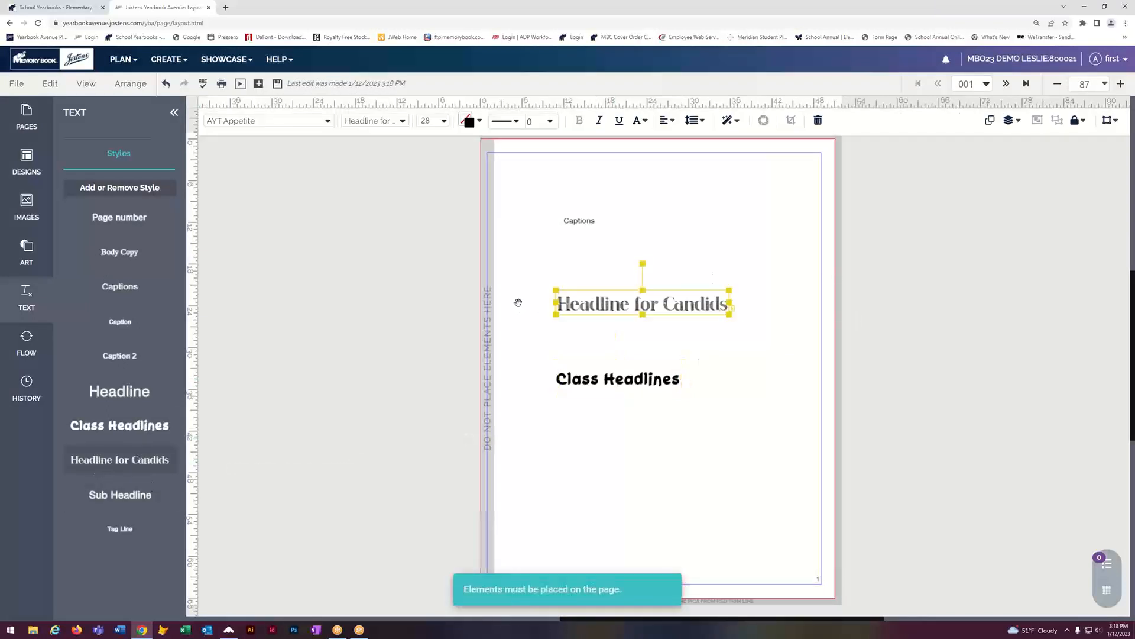
click(454, 283)
click(278, 84)
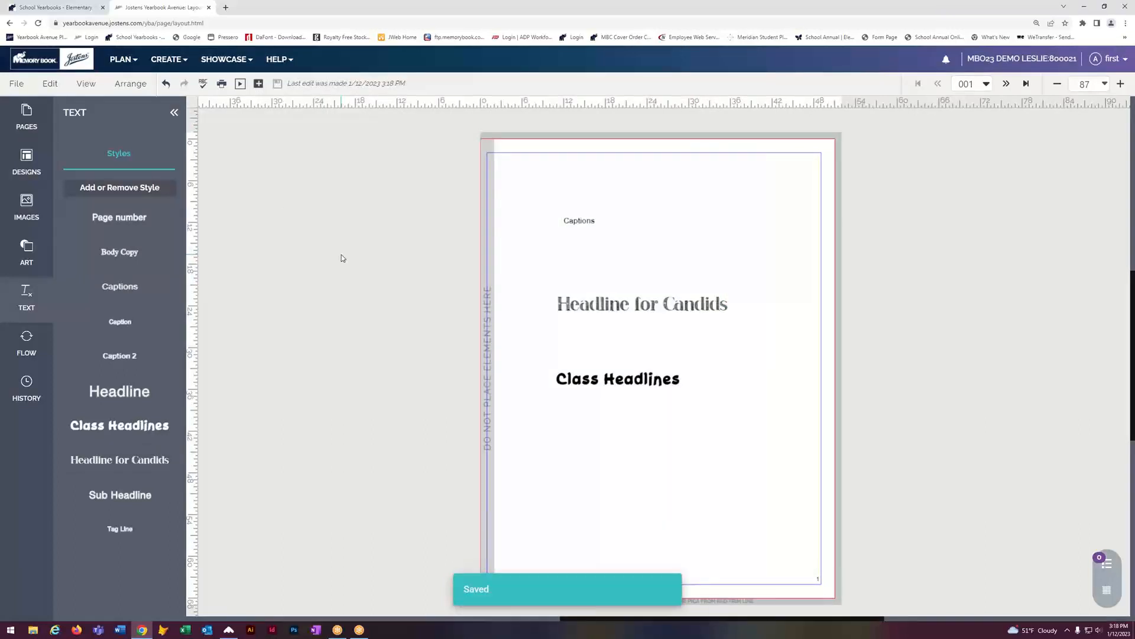
Step: Show the ReplayIt Private Photo Submission settings and highlight the submission link
click(125, 65)
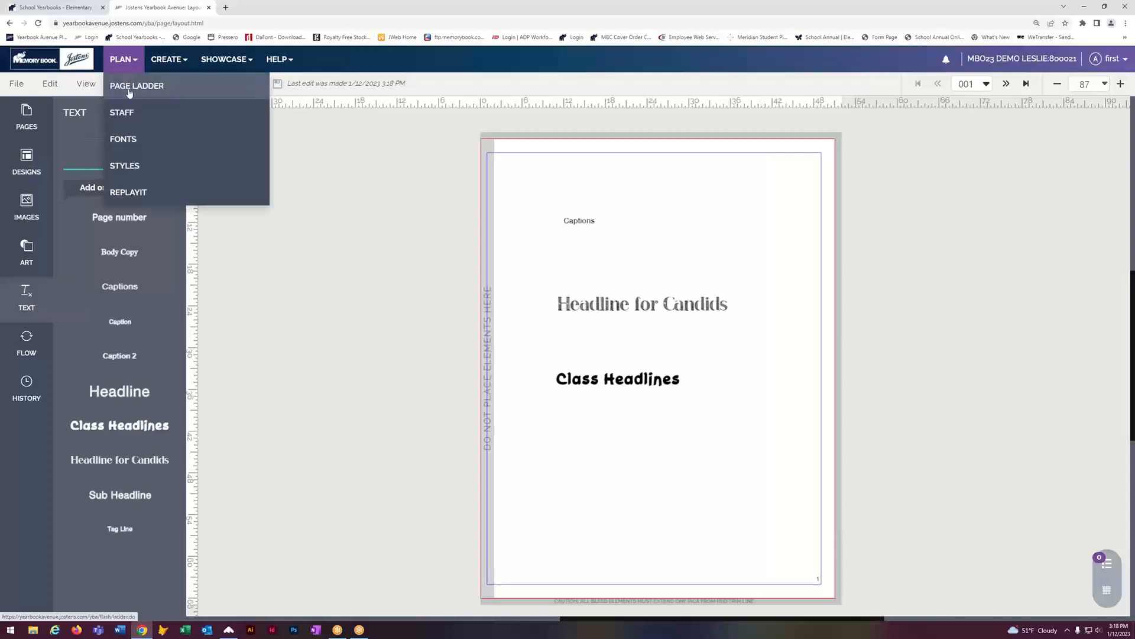
click(147, 190)
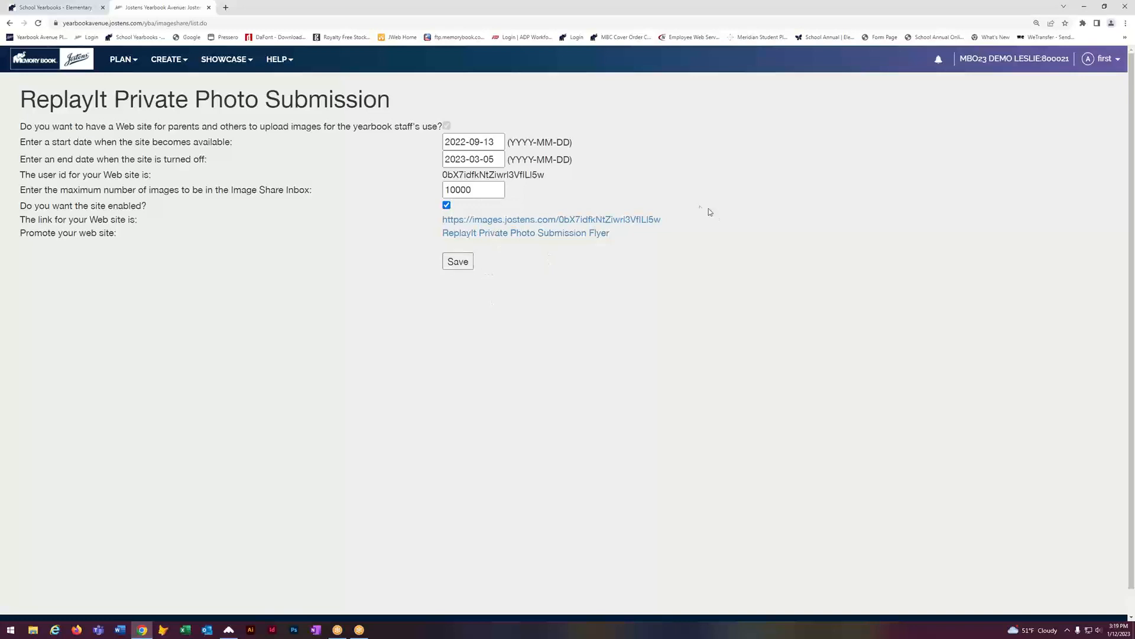
drag(669, 221, 643, 215)
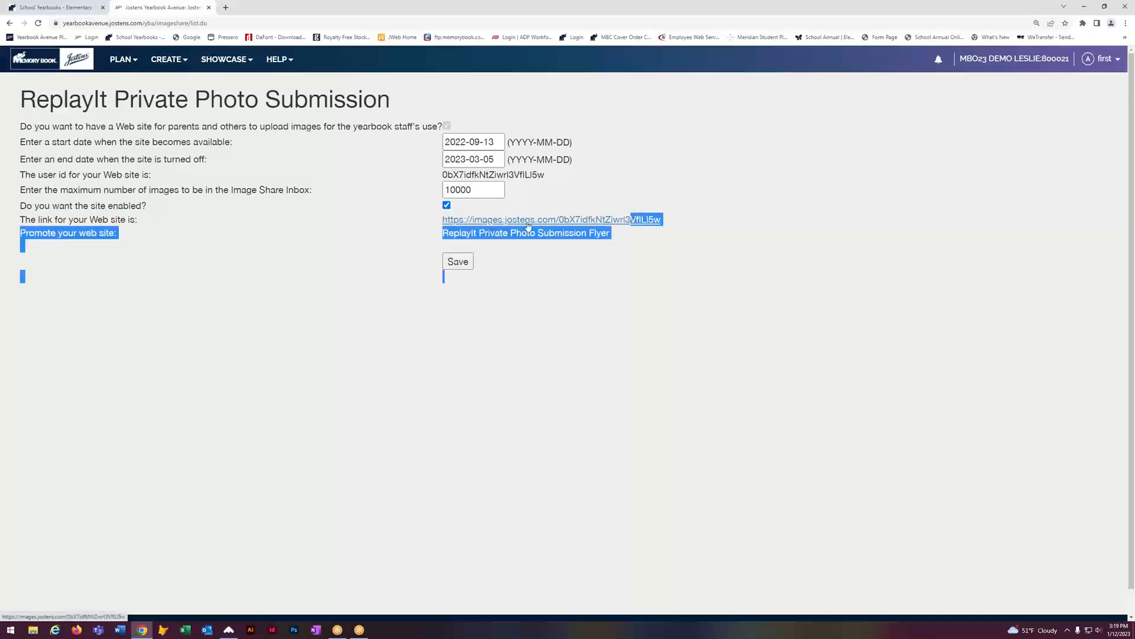
drag(441, 220, 661, 218)
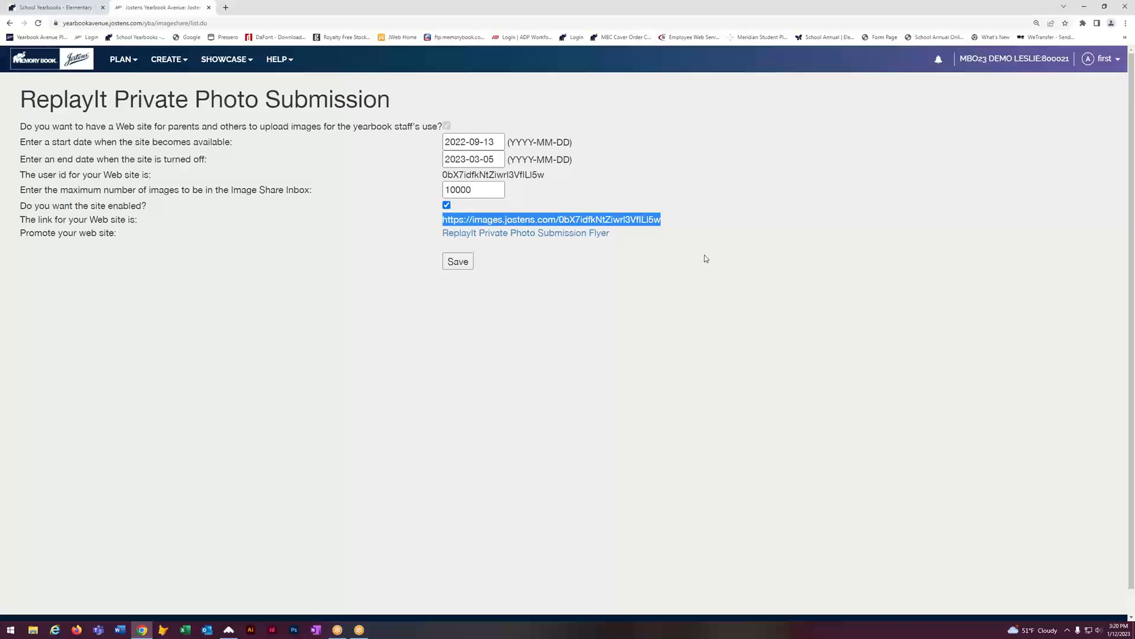
click(589, 271)
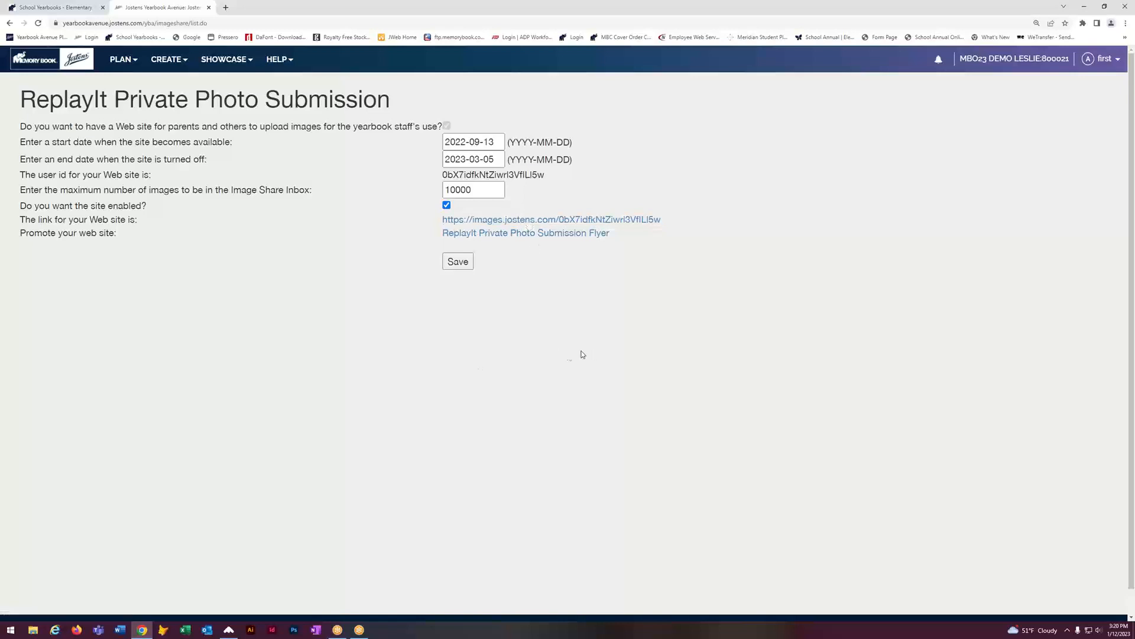
click(161, 61)
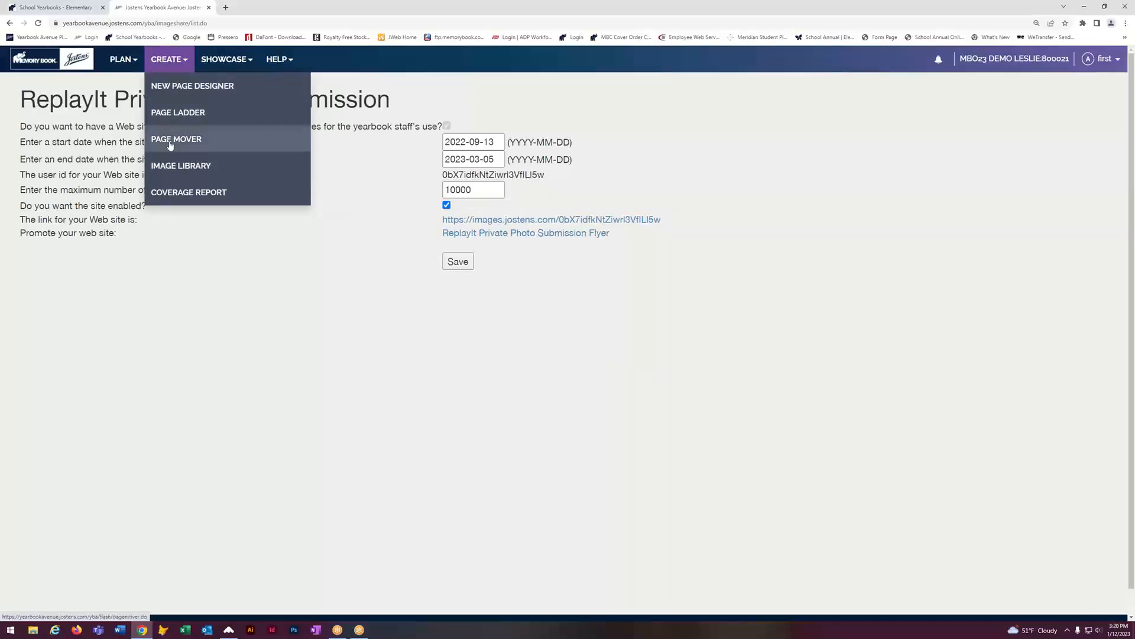
Step: Open the Image Library, dismiss the welcome notice, and expand the Activity and My 2022 Images categories
click(167, 163)
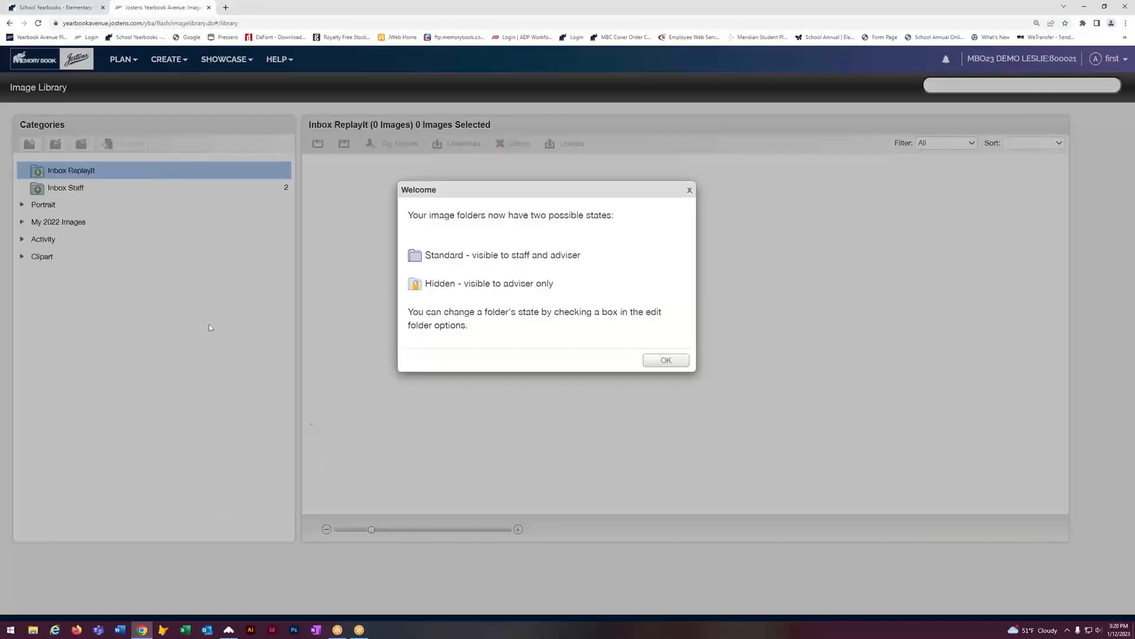
click(673, 359)
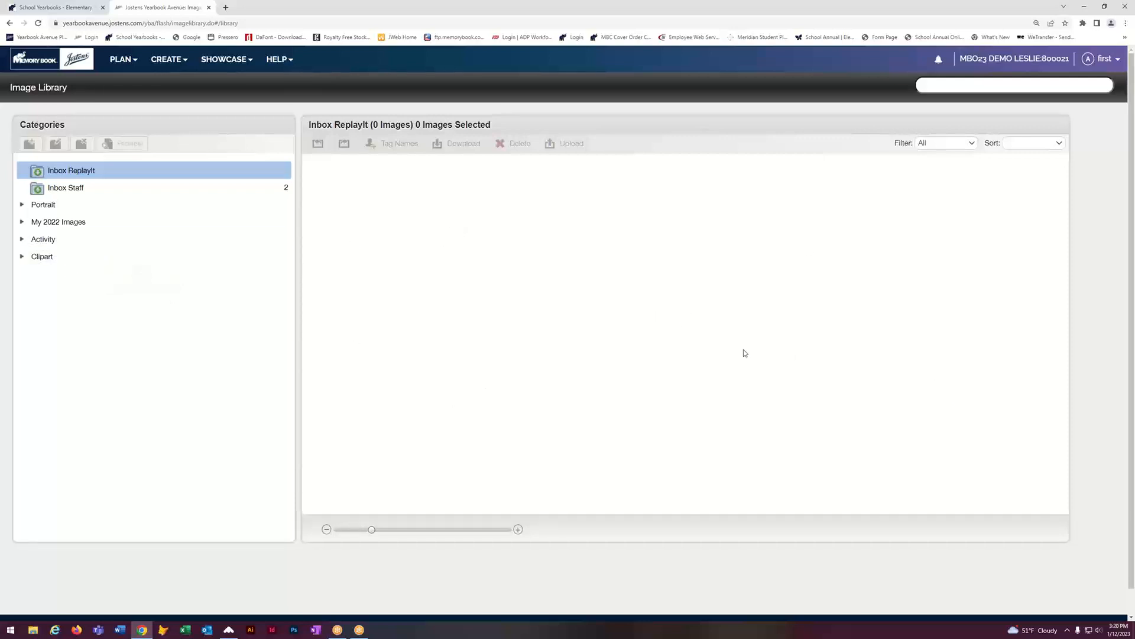
click(22, 239)
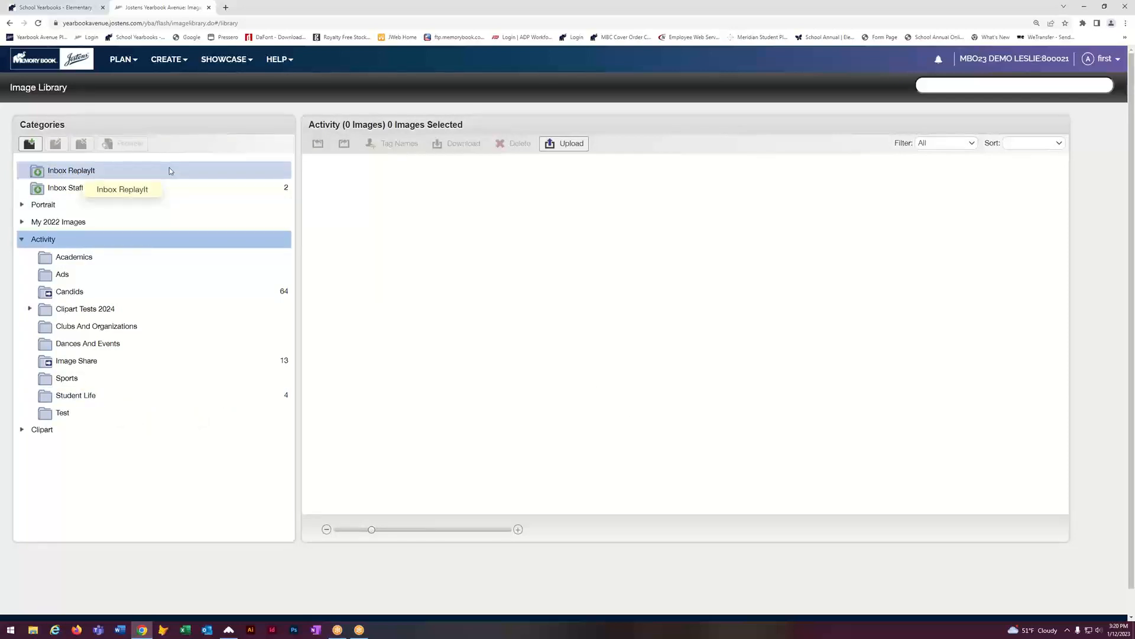
click(171, 172)
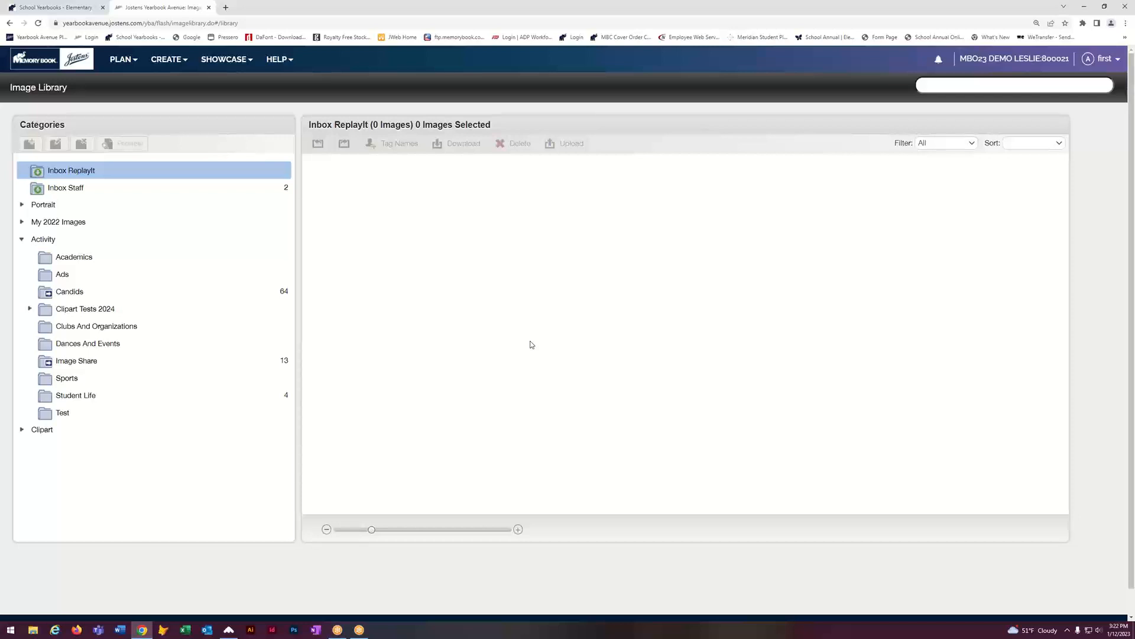
click(21, 224)
click(22, 223)
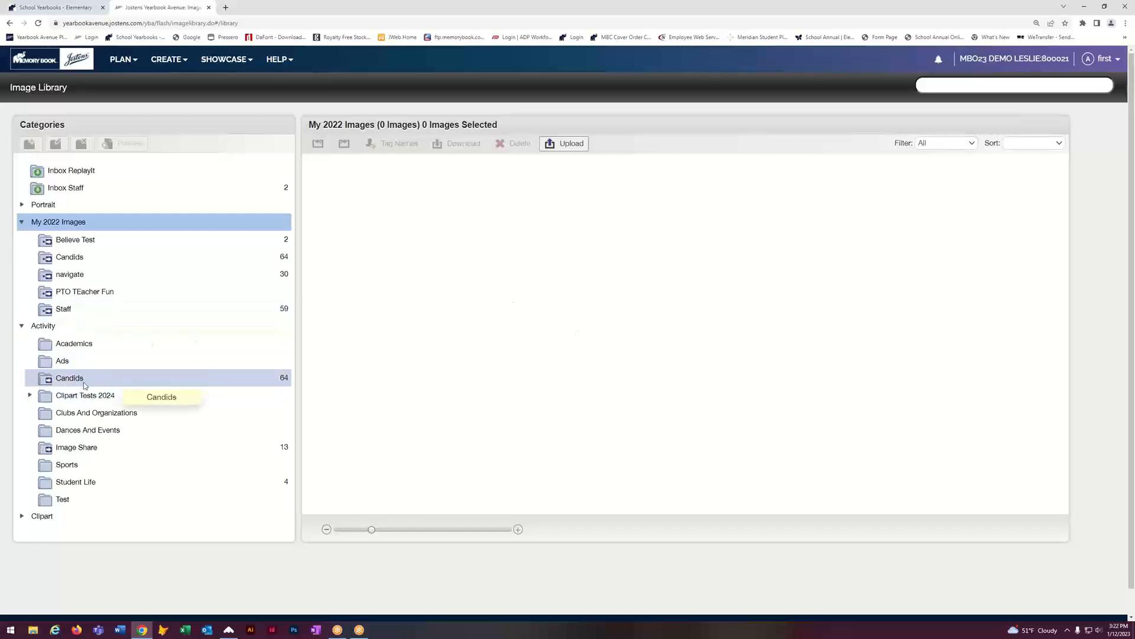
click(67, 486)
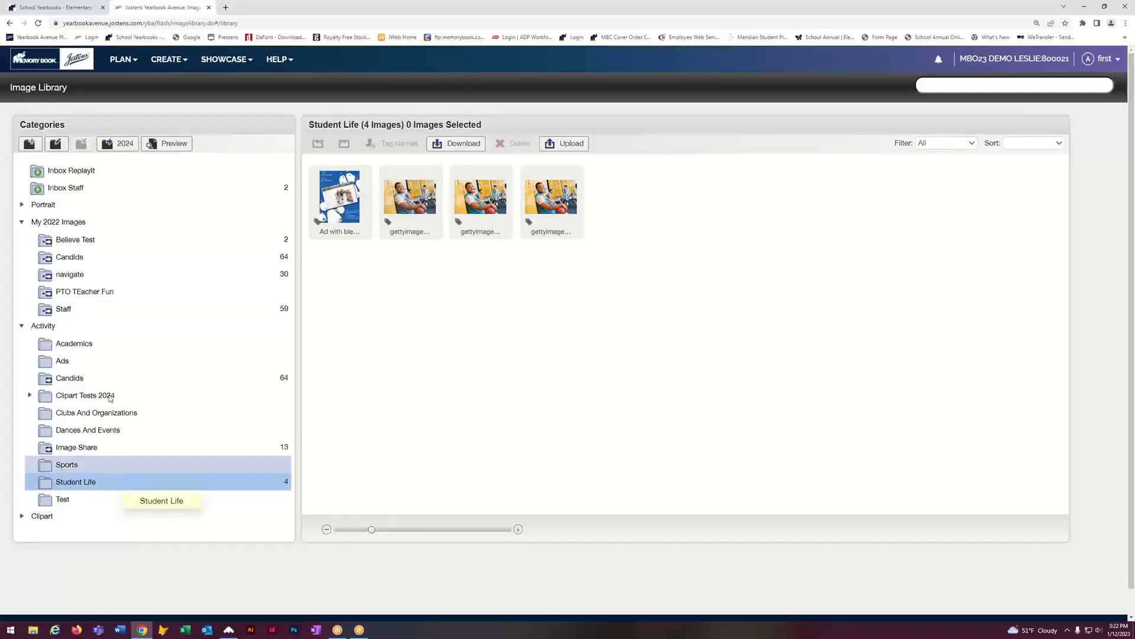
click(122, 145)
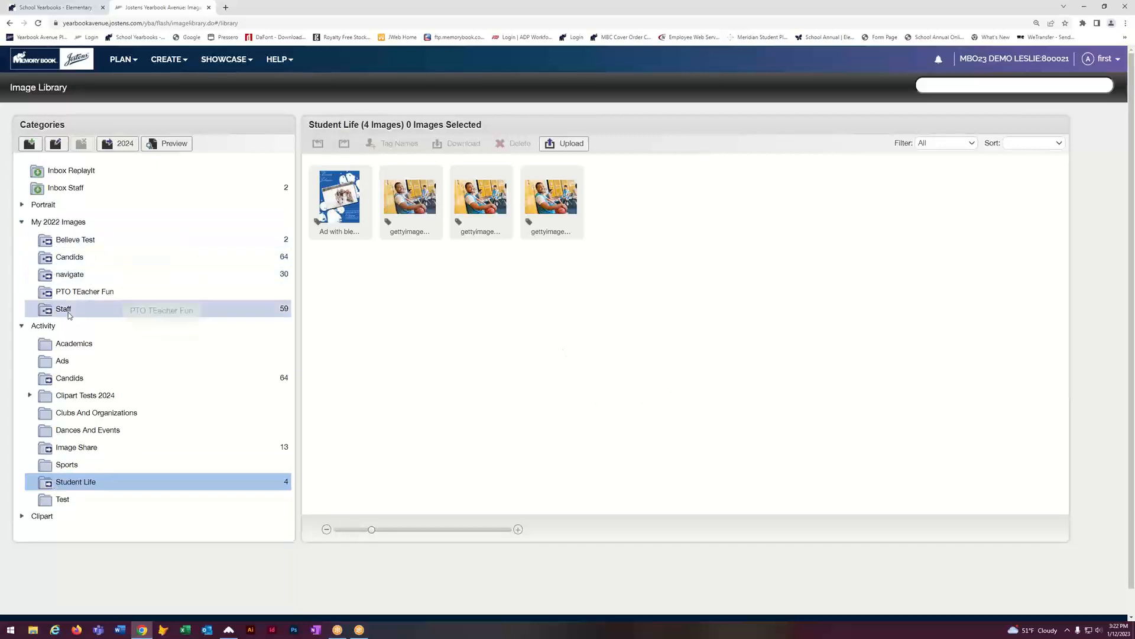
click(22, 326)
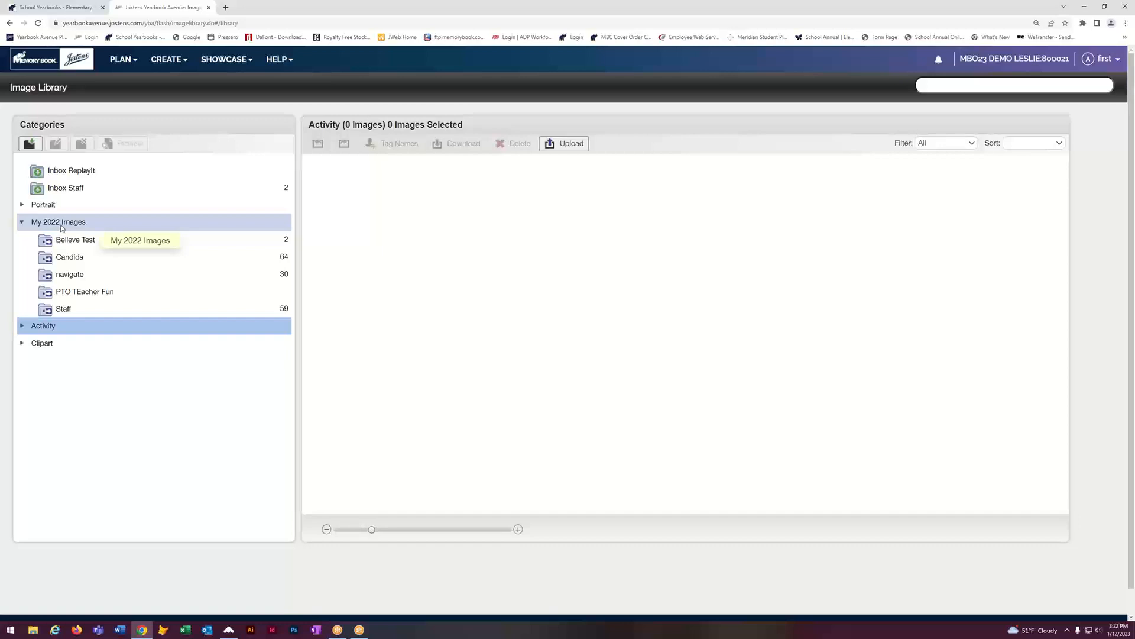
click(71, 309)
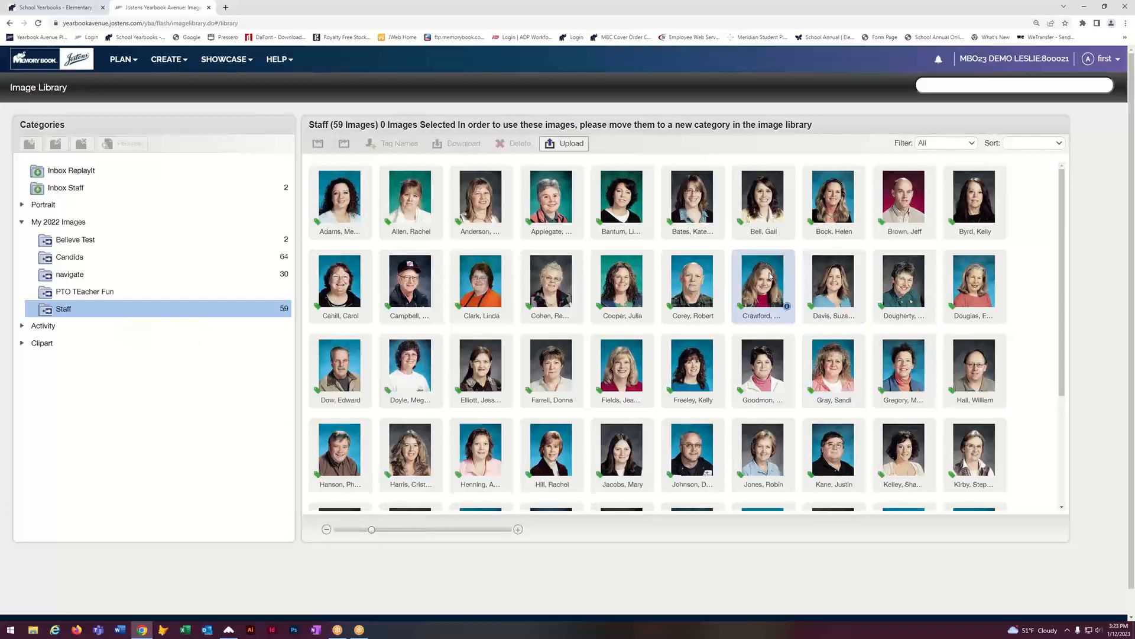
click(23, 205)
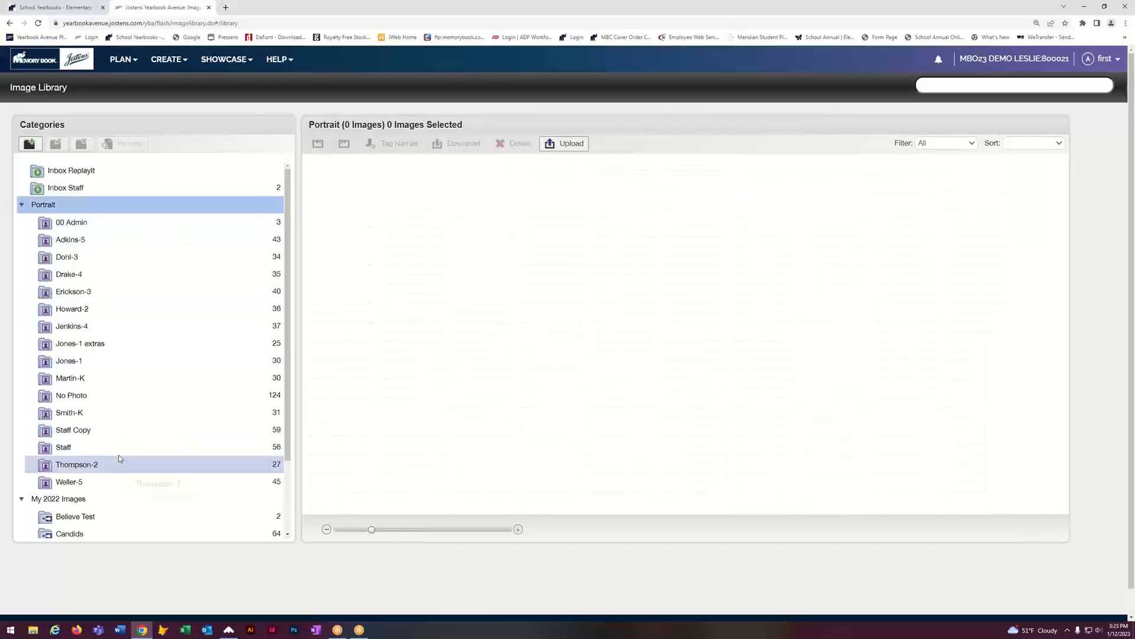
scroll(120, 459, down, 3)
click(150, 496)
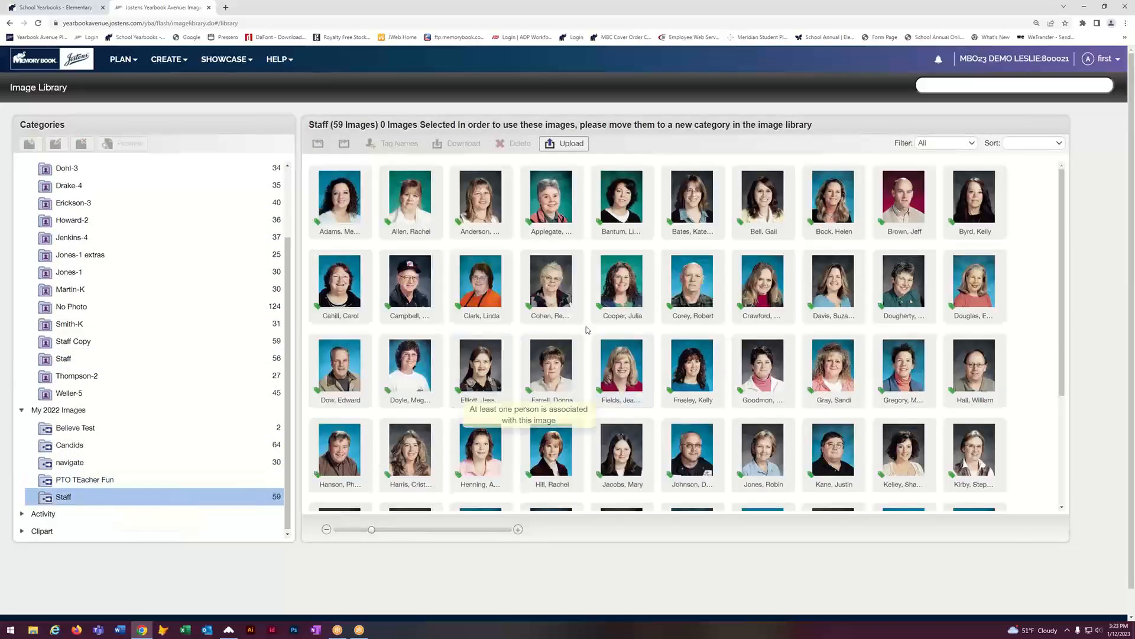
drag(833, 373, 166, 367)
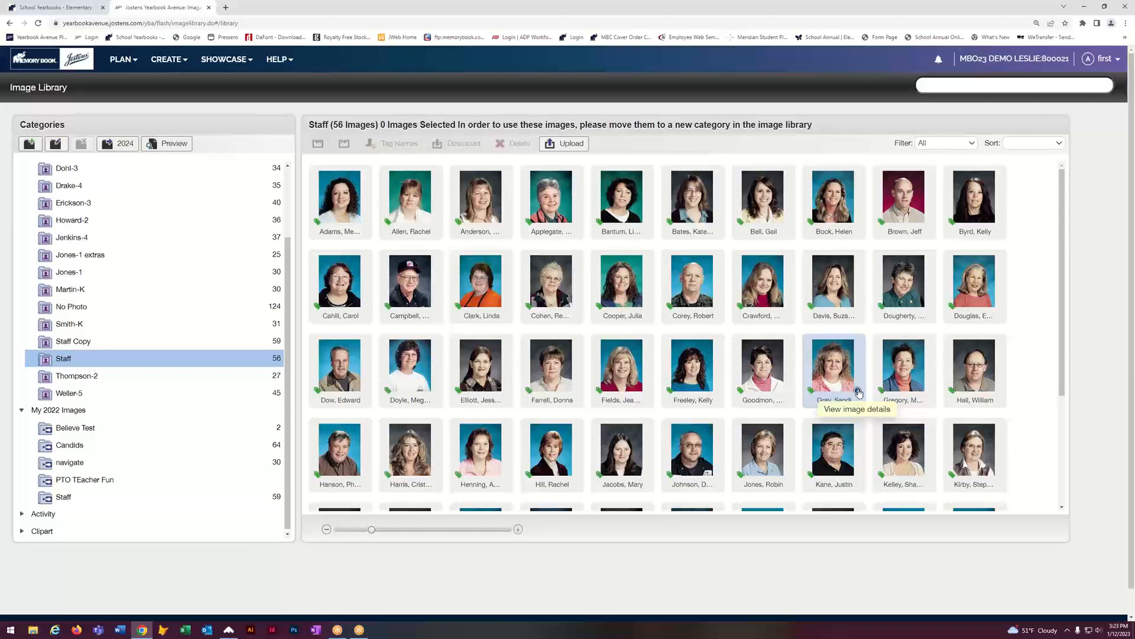
scroll(859, 393, down, 5)
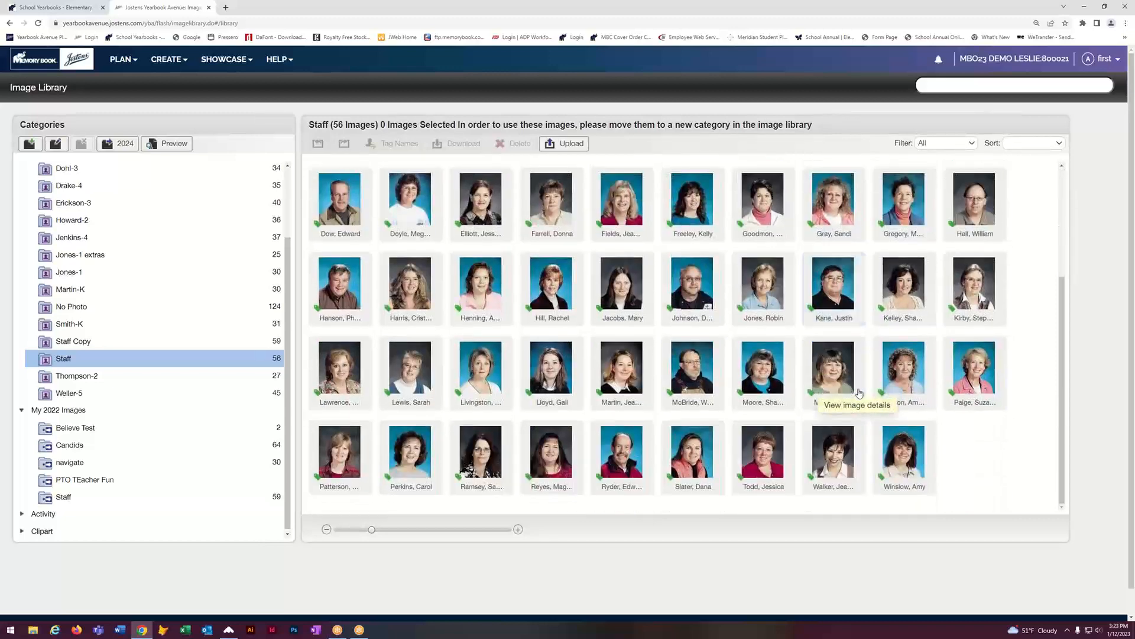
scroll(859, 392, up, 2)
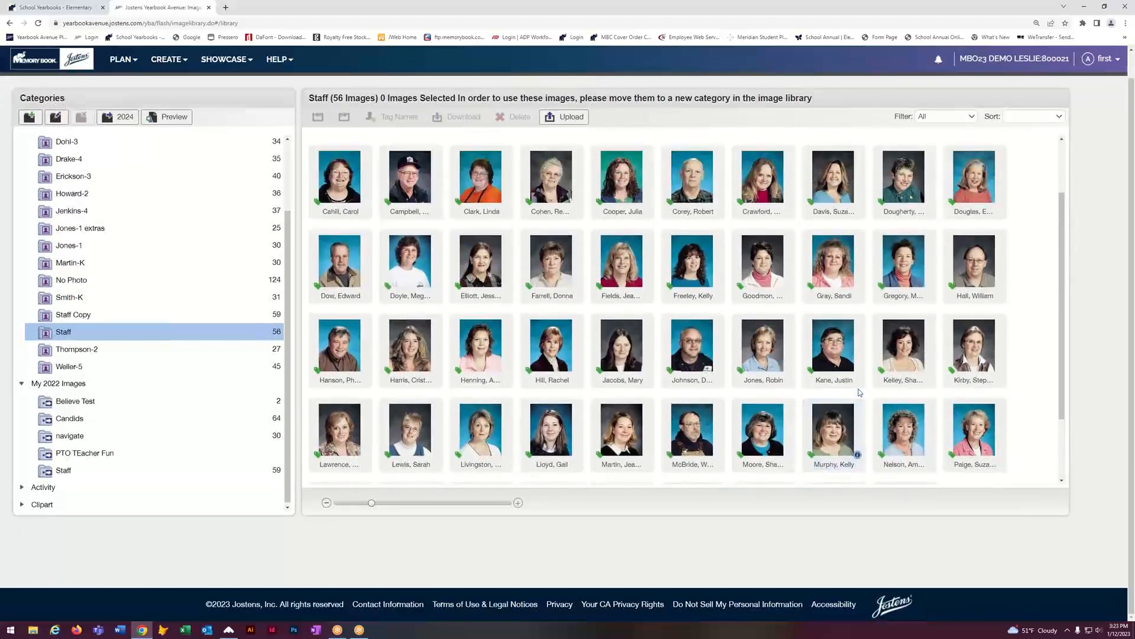
scroll(859, 393, up, 1)
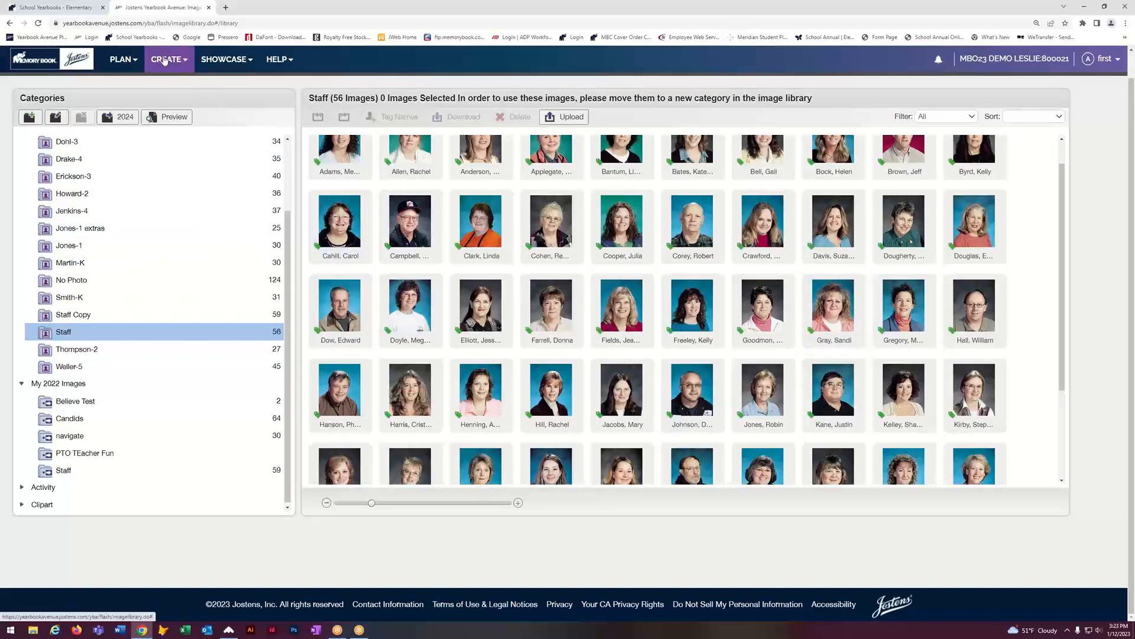
Step: Open the page designer on the Candids spread, pages 2–3
click(174, 76)
click(172, 85)
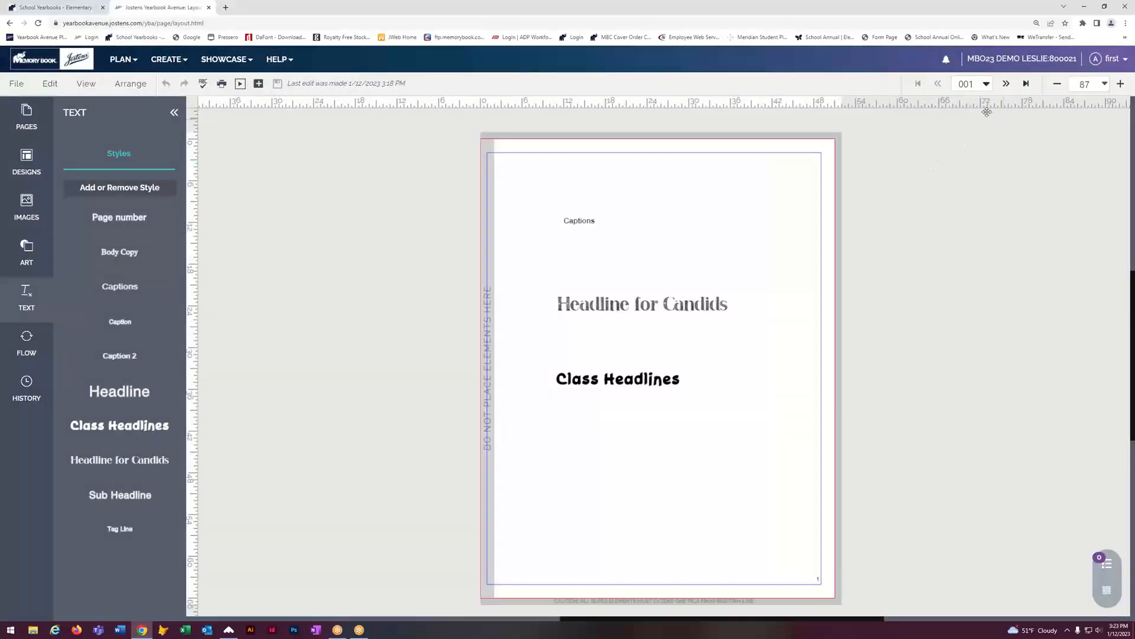
click(1007, 84)
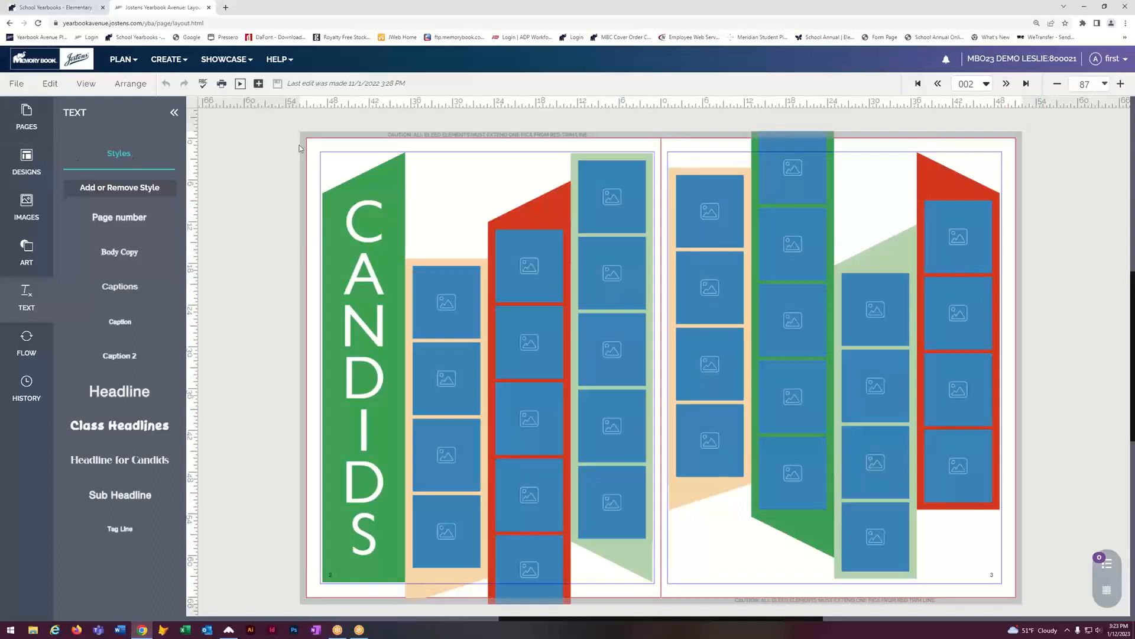
Step: Save the spread as a template named 'Ribbon Candid' and show the Designs categories
click(18, 83)
click(53, 126)
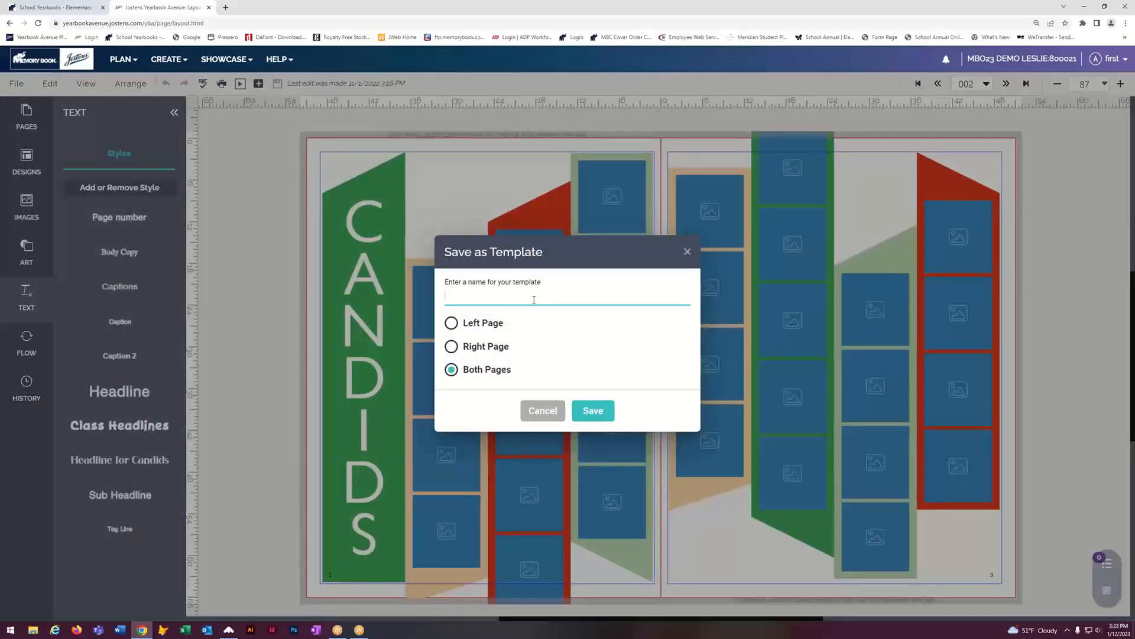
text(Ribbon Candid)
click(593, 410)
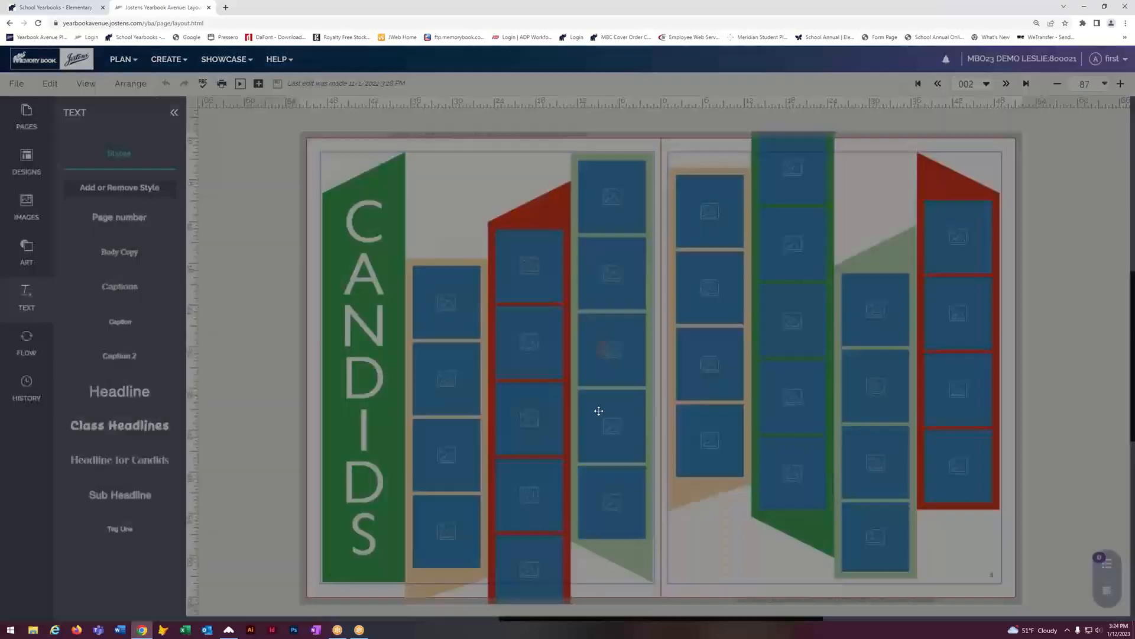
click(24, 157)
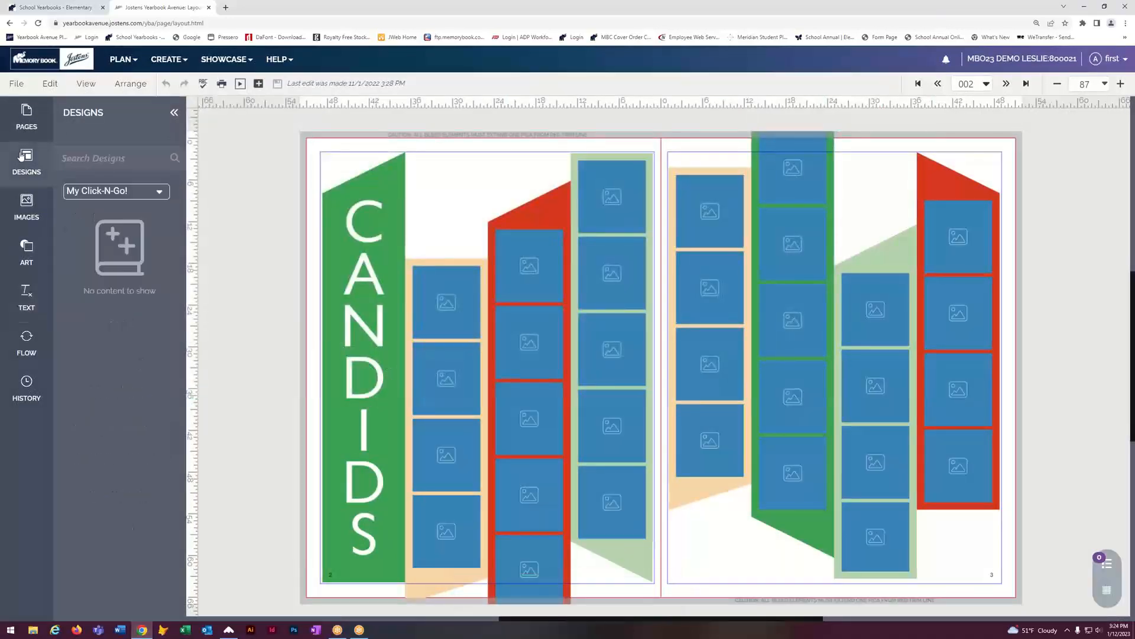
click(159, 191)
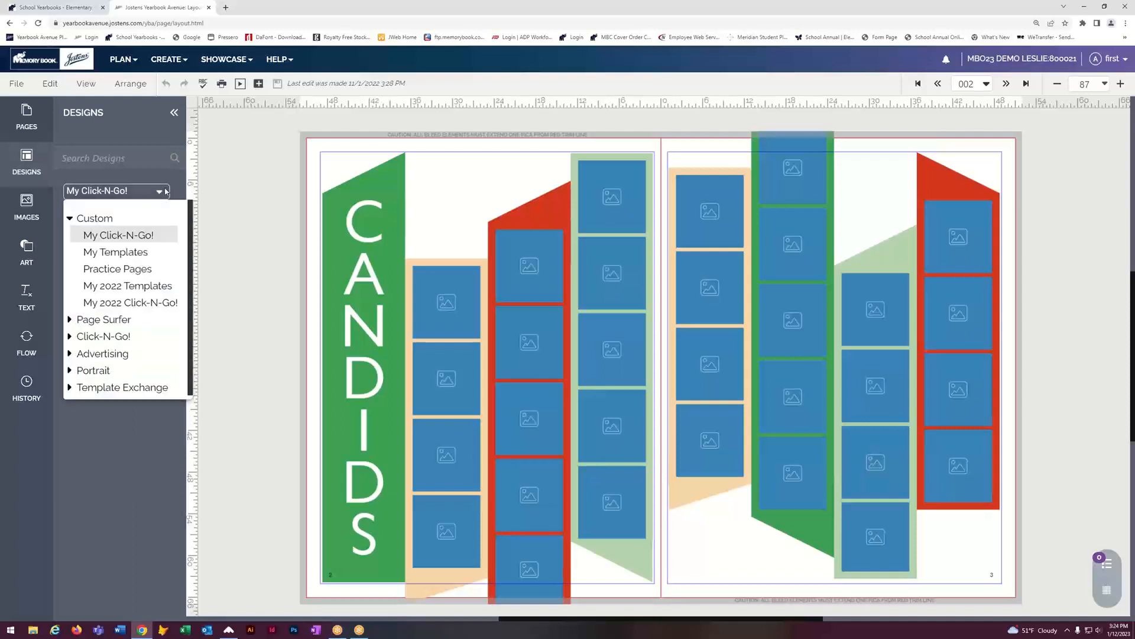
Step: Show My 2022 Templates in Designs, browse the Candids 01–11 thumbnails, and advance to pages 4–5
click(155, 286)
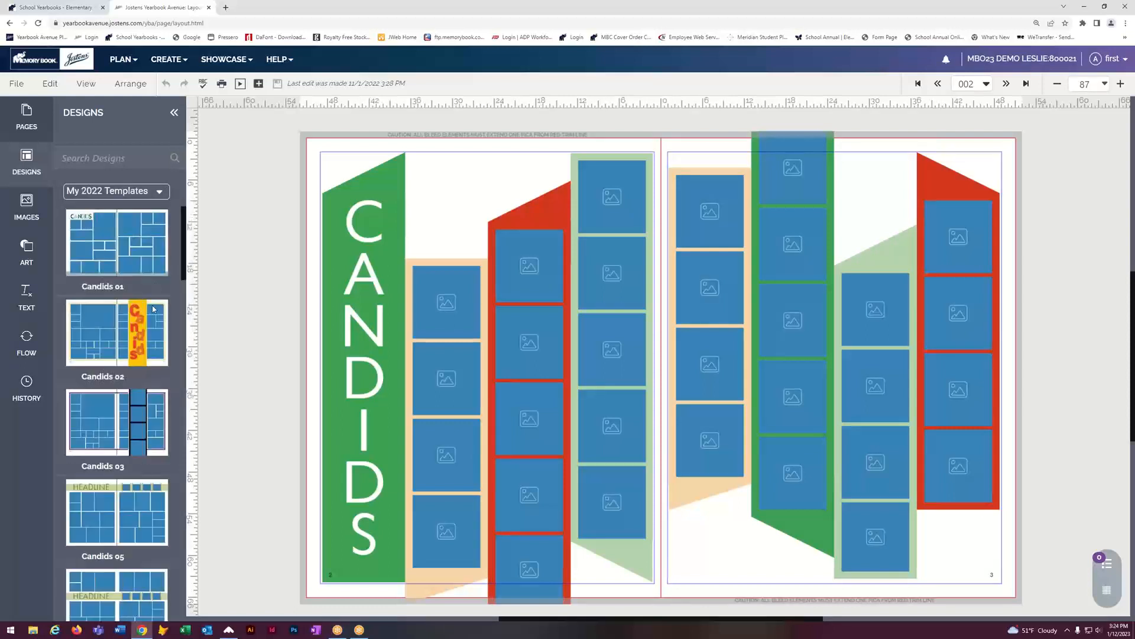
scroll(141, 348, down, 8)
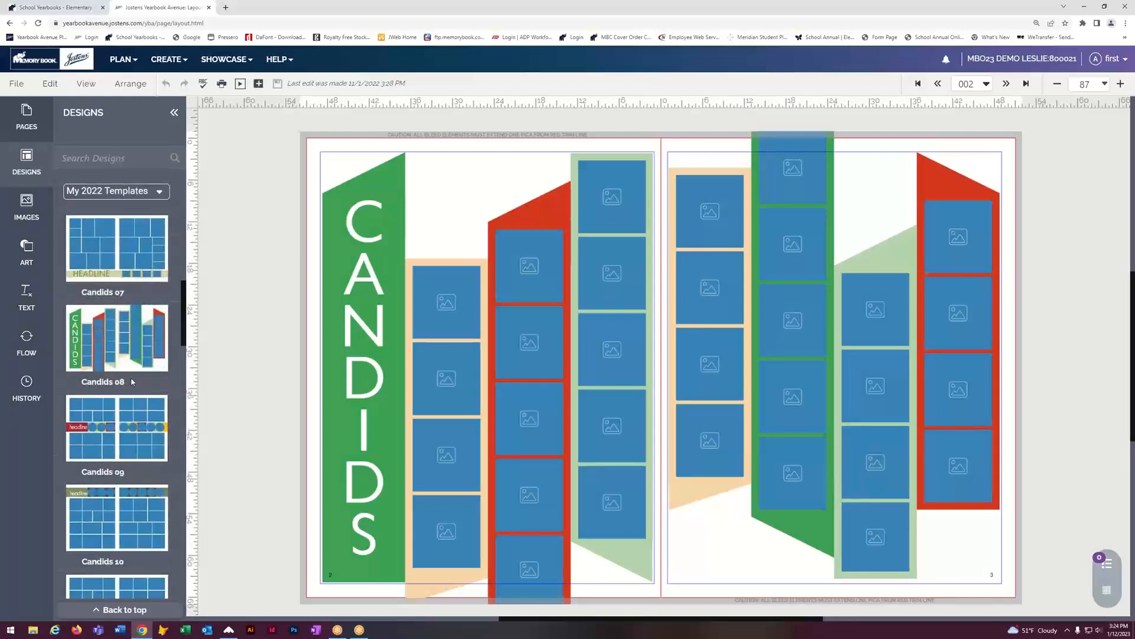
mouse_move(131, 355)
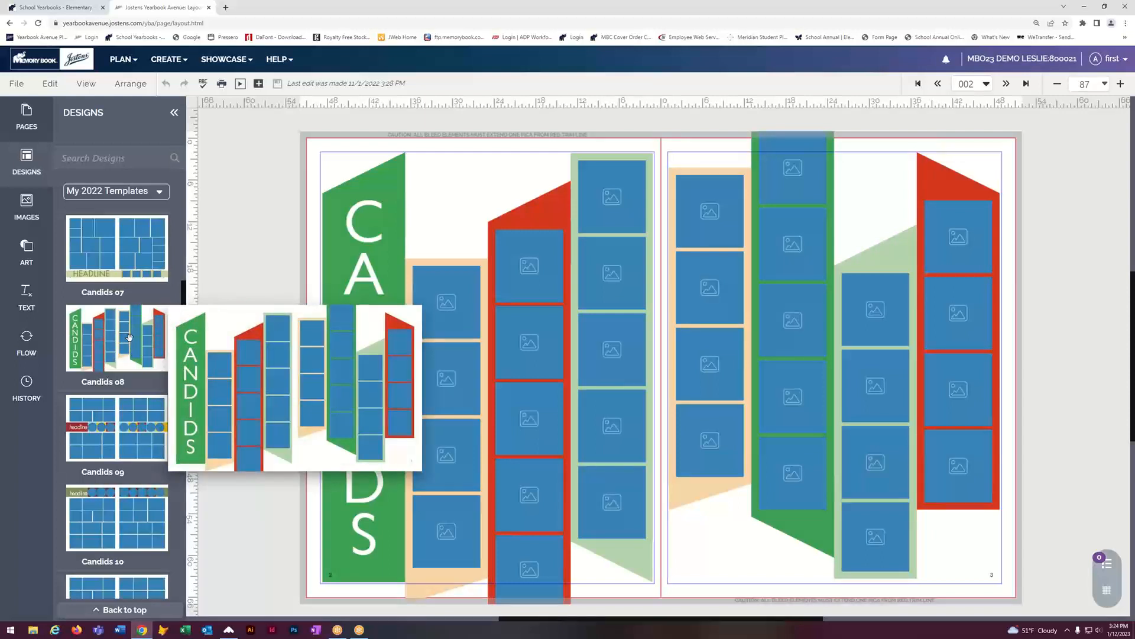
scroll(129, 337, down, 3)
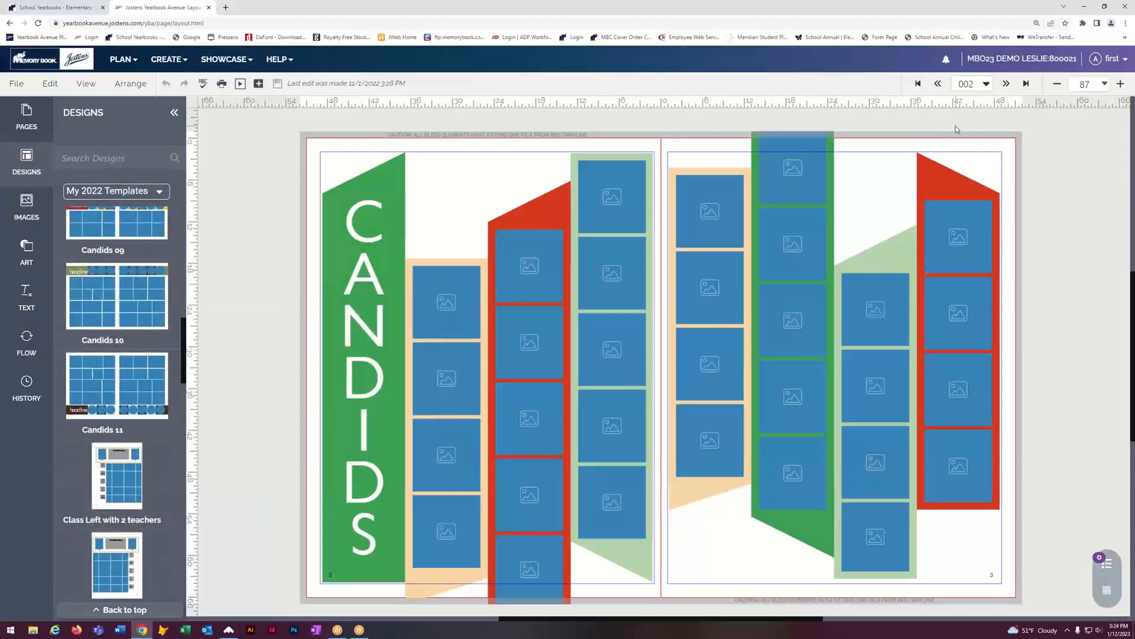
click(1005, 84)
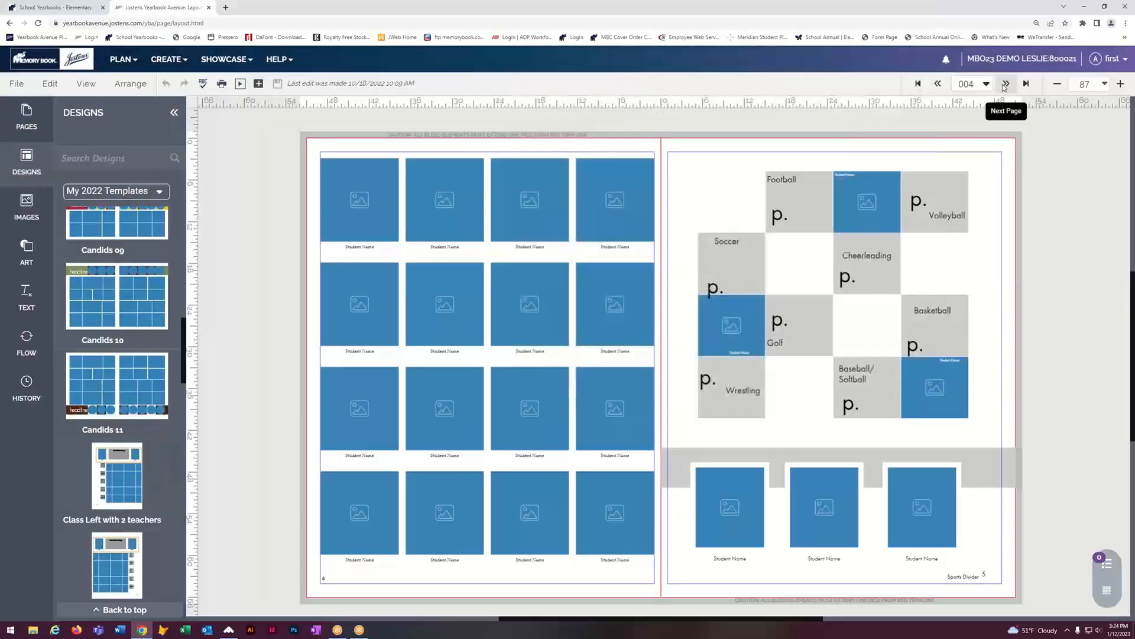
Step: Try dropping a Faculty template onto locked pages 6–7, which is refused, then advance to page 8
click(1005, 84)
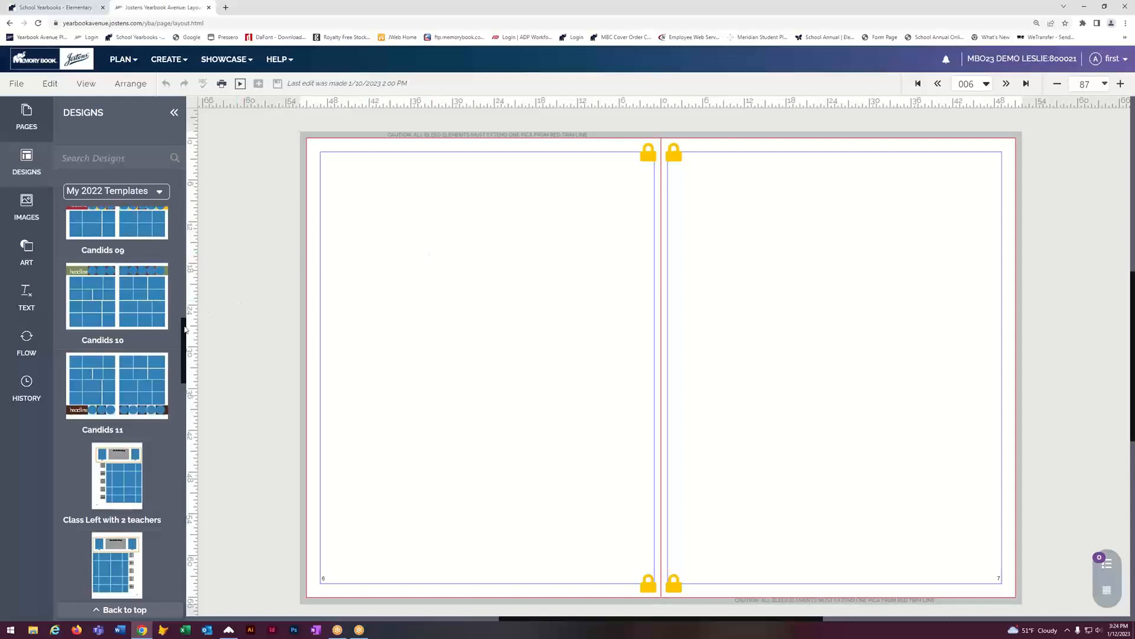
scroll(101, 354, down, 5)
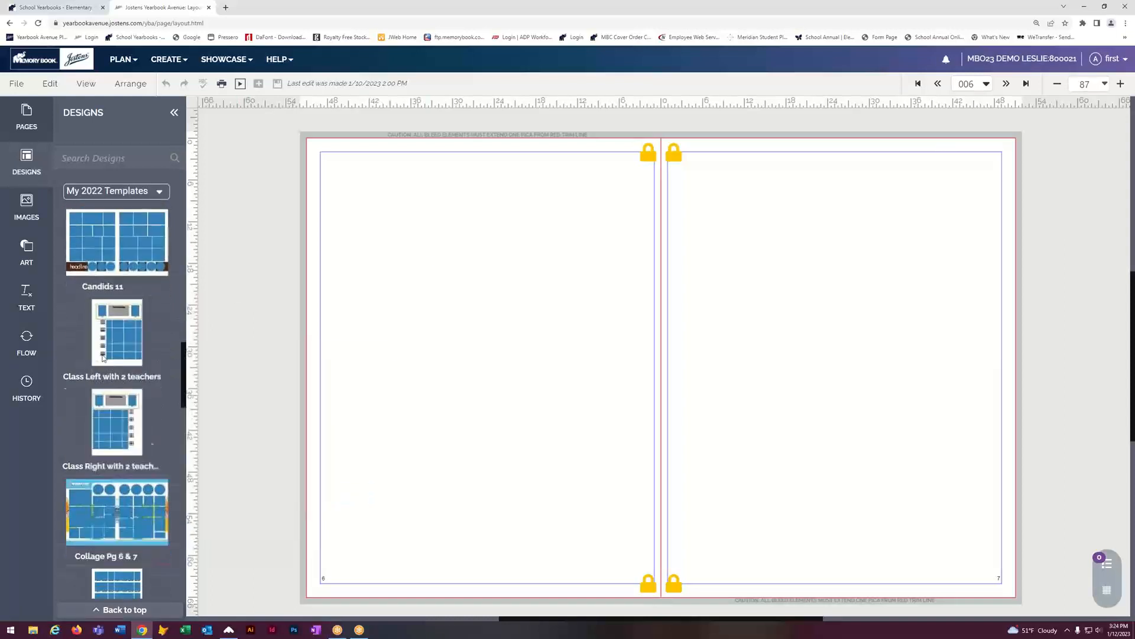
scroll(101, 353, down, 3)
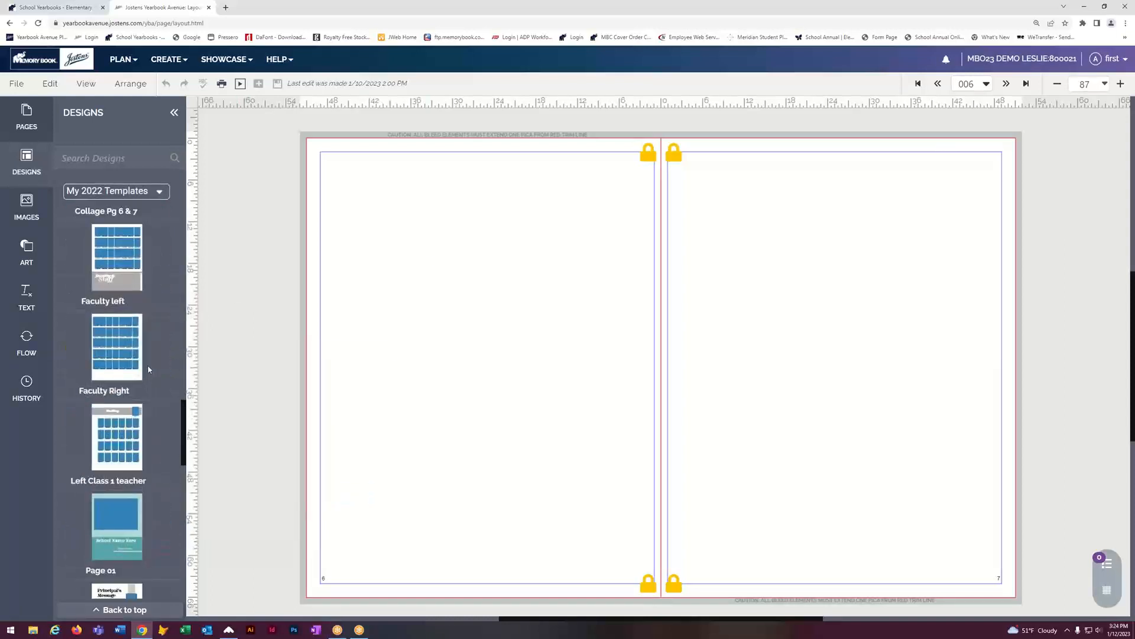
mouse_move(108, 332)
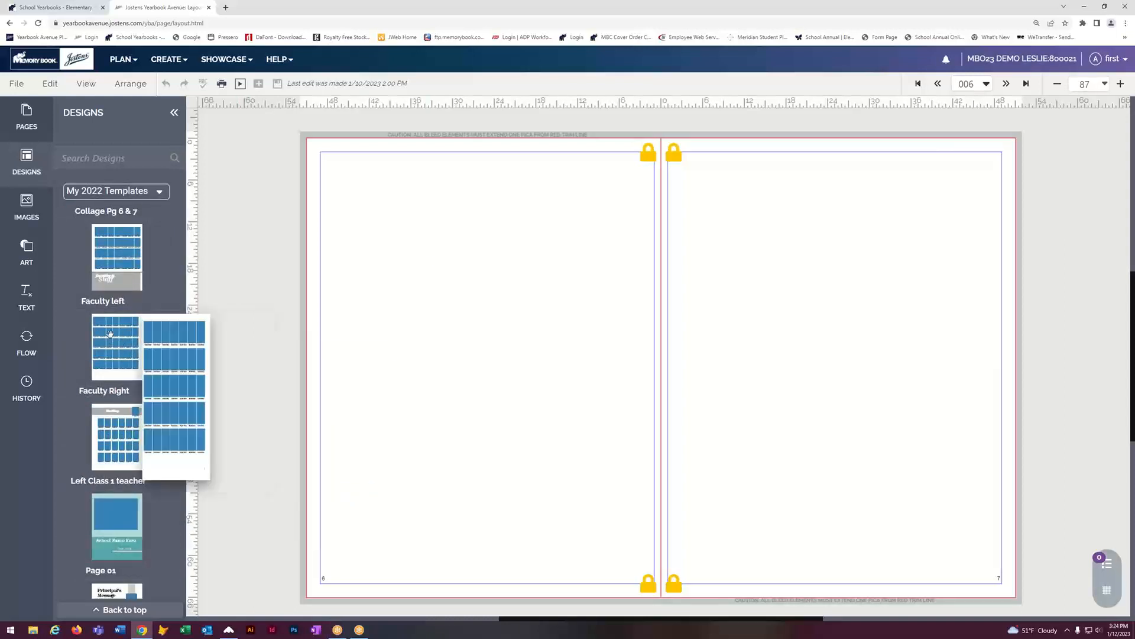
drag(108, 332, 771, 278)
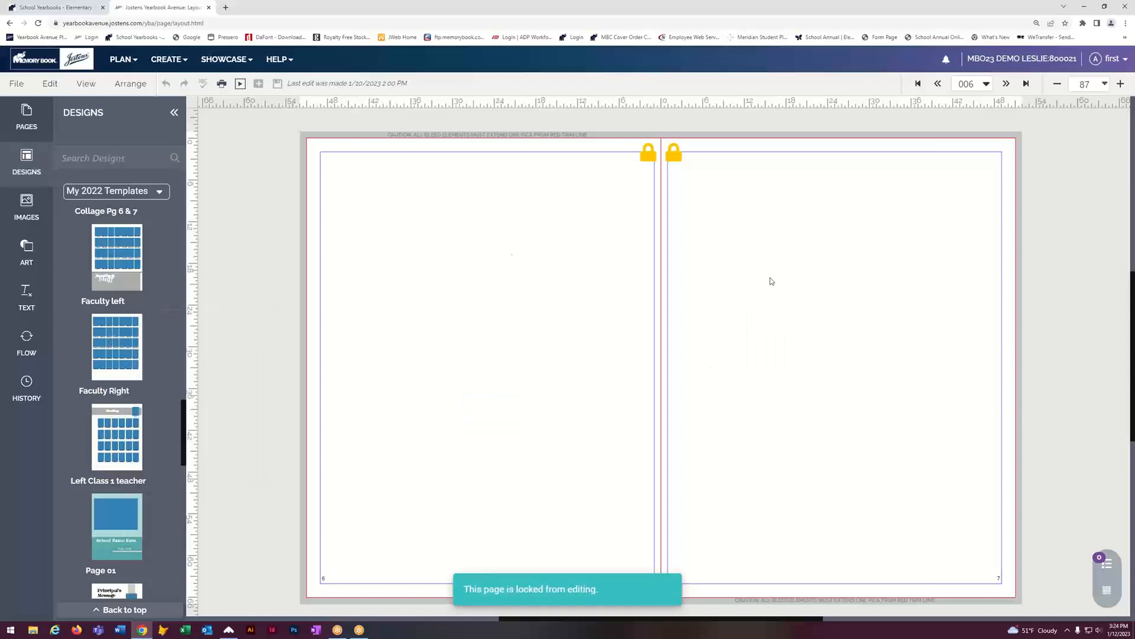
drag(116, 254, 459, 265)
click(1006, 84)
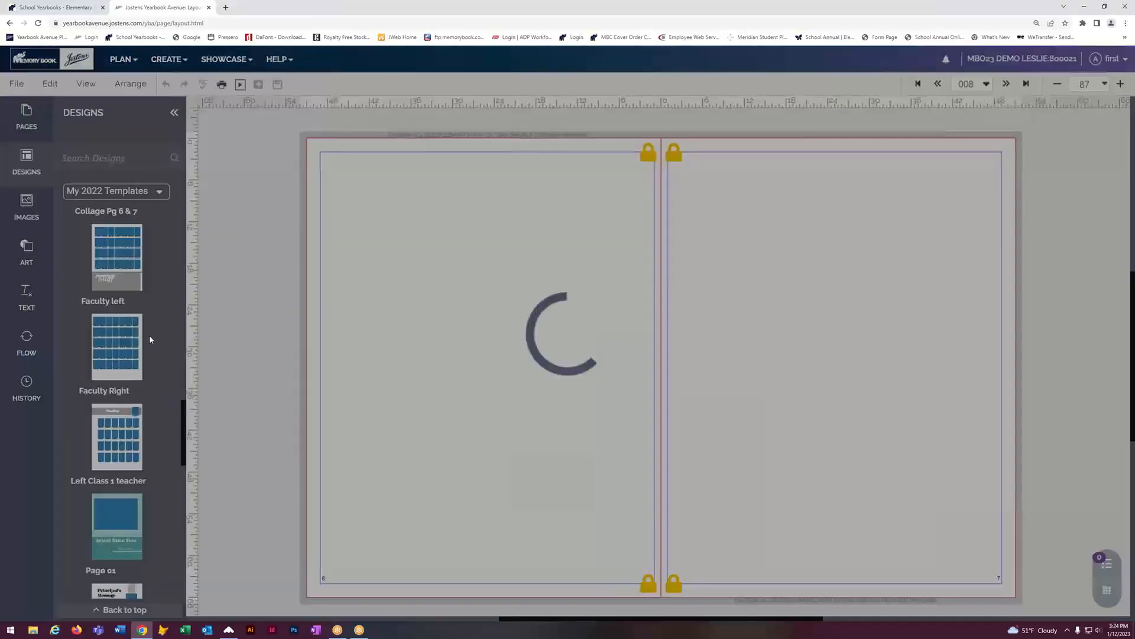
Step: Apply Faculty left to page 10 and Faculty Right to page 11, then save the spread
click(1006, 83)
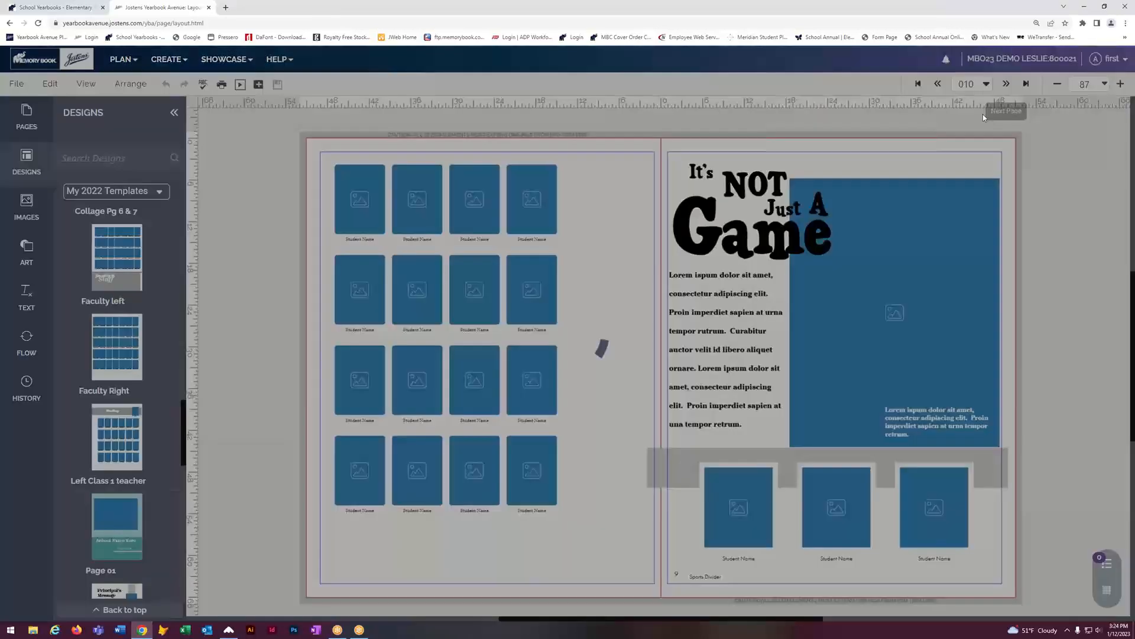
drag(124, 264, 601, 347)
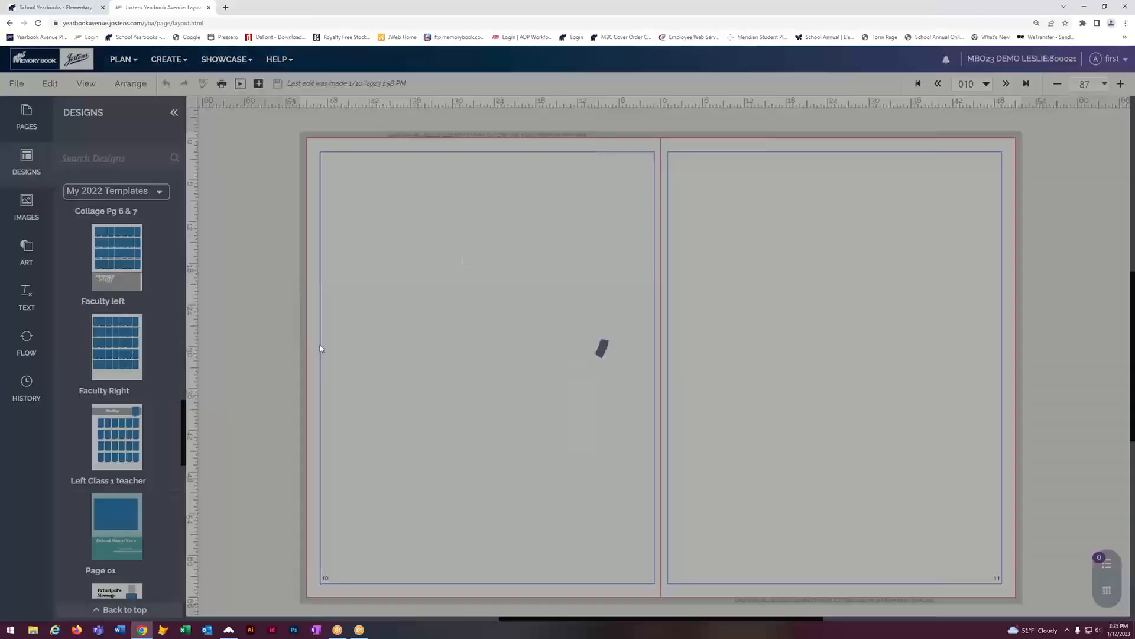
drag(112, 348, 880, 214)
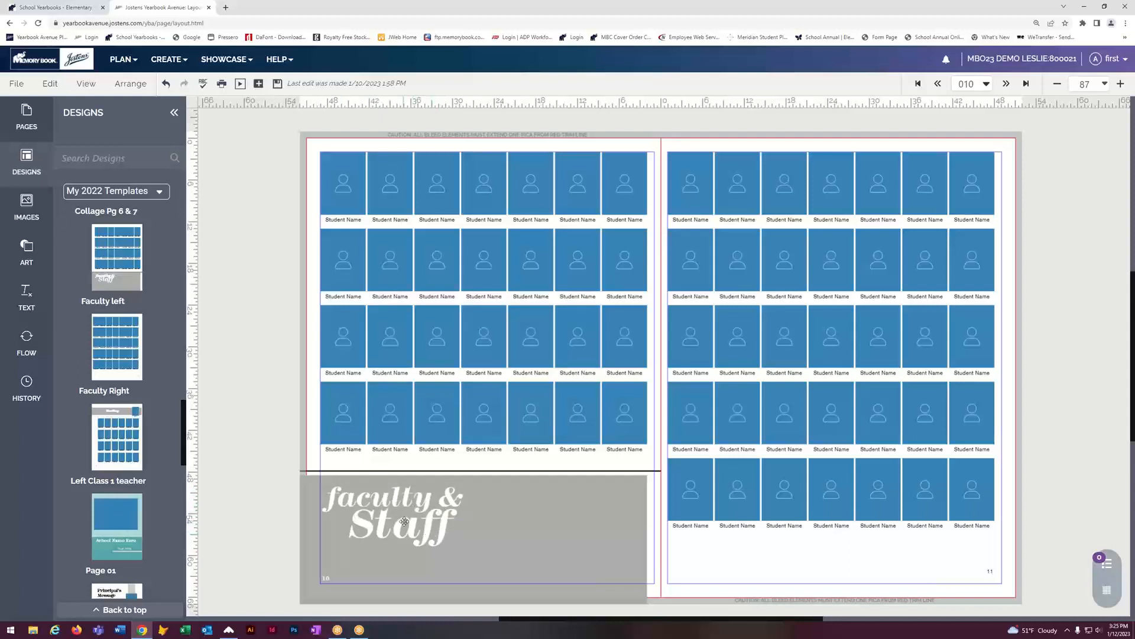
click(479, 245)
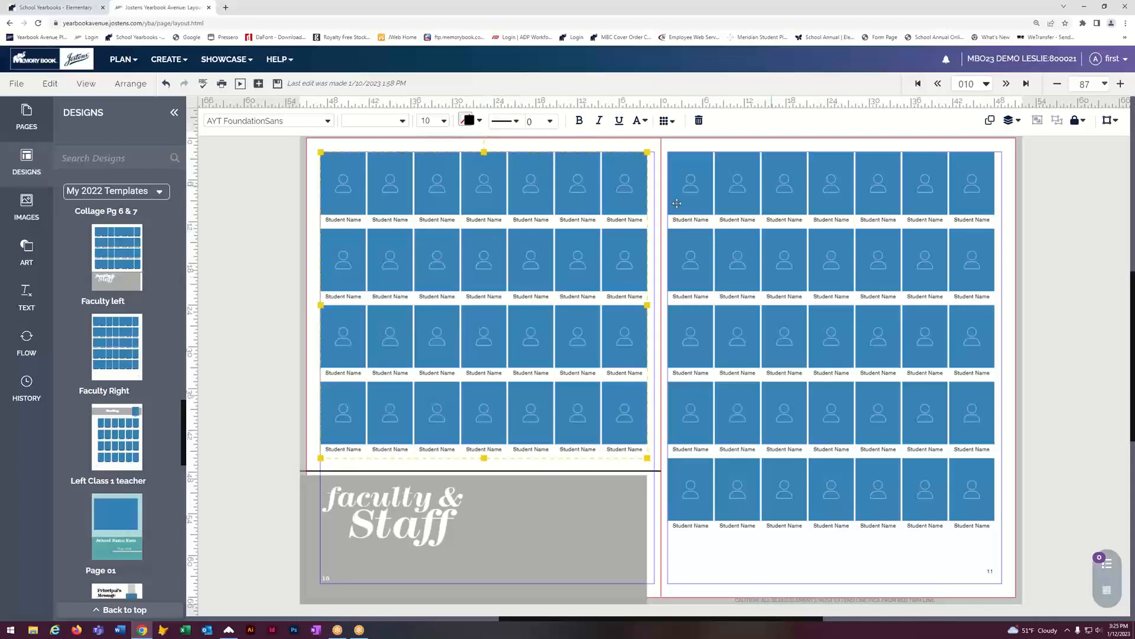
click(770, 185)
click(272, 259)
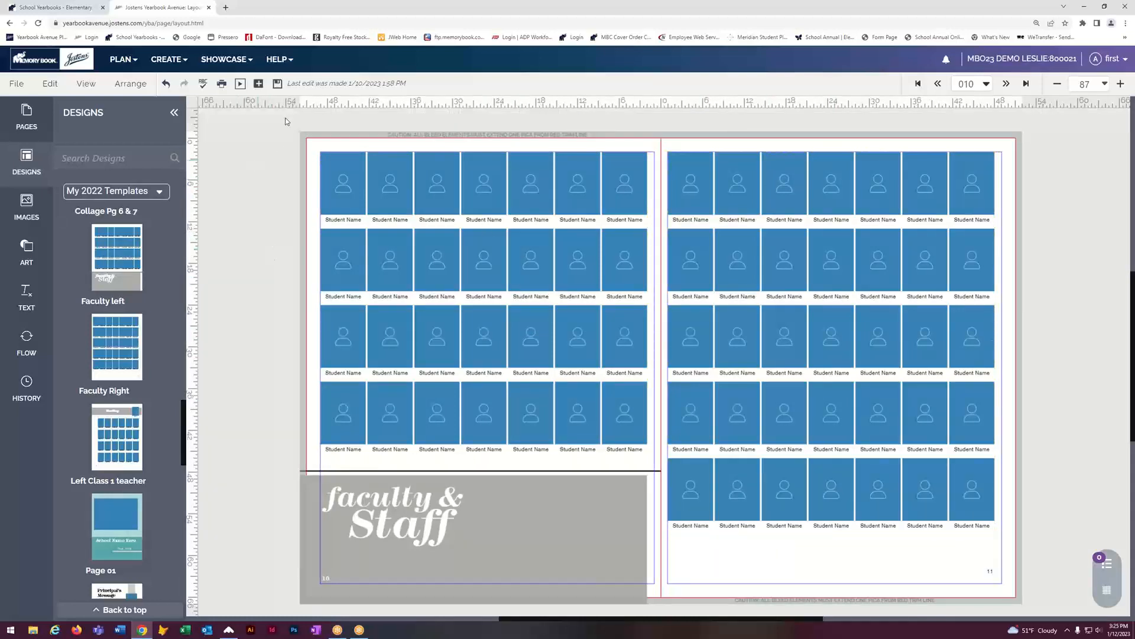
click(277, 85)
Step: Show the Portrait category's class and staff folders in the Image Library, then open a new browser tab
click(158, 61)
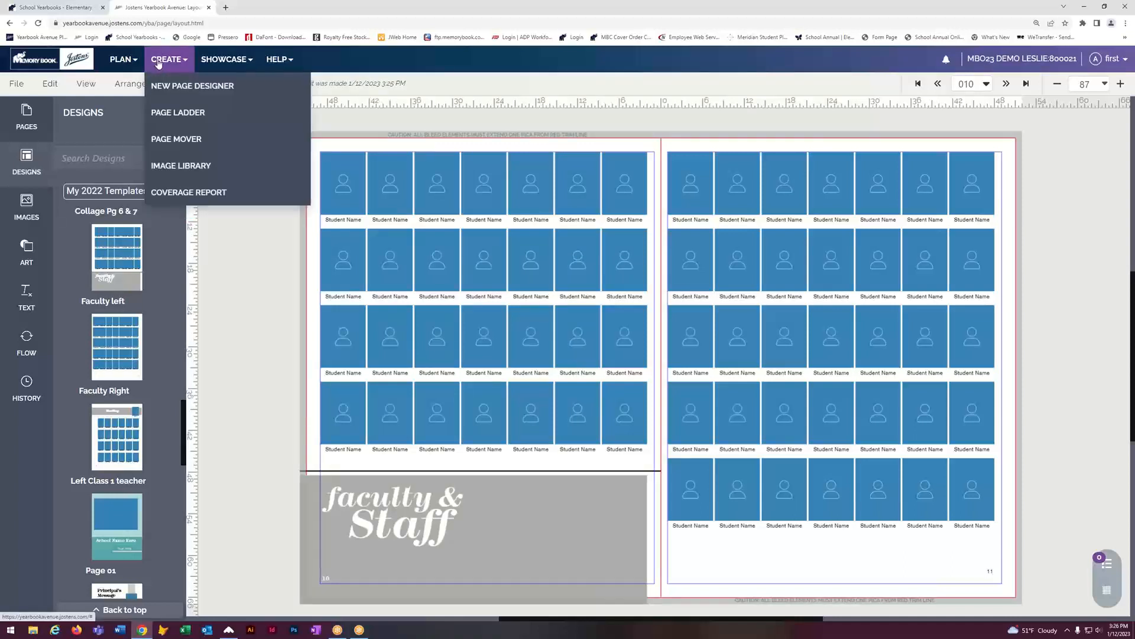
click(171, 163)
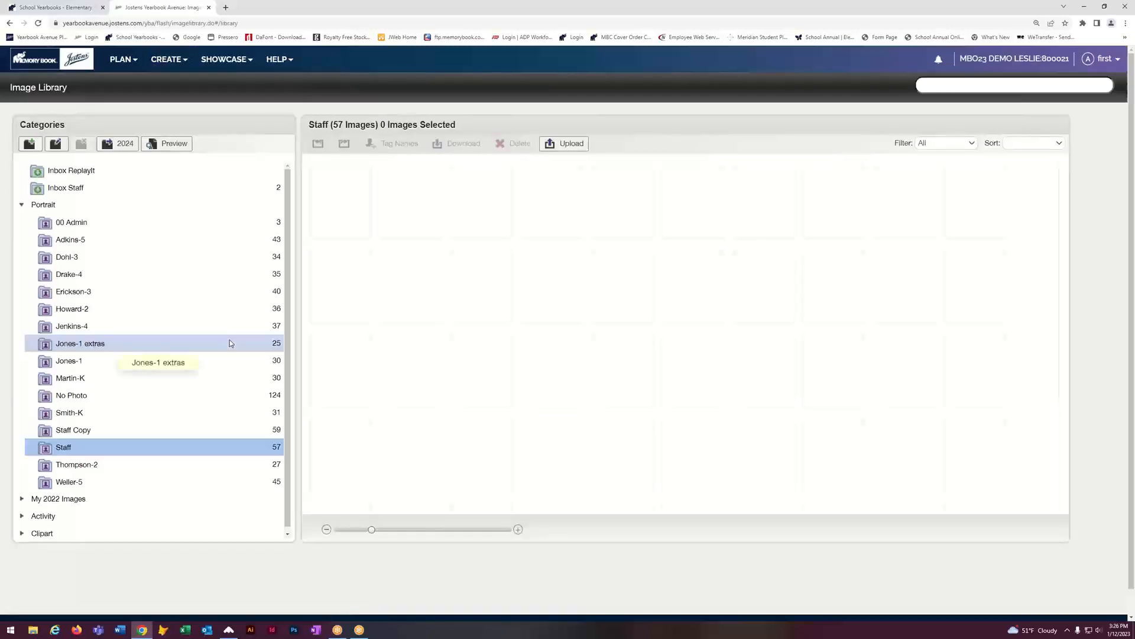
click(21, 207)
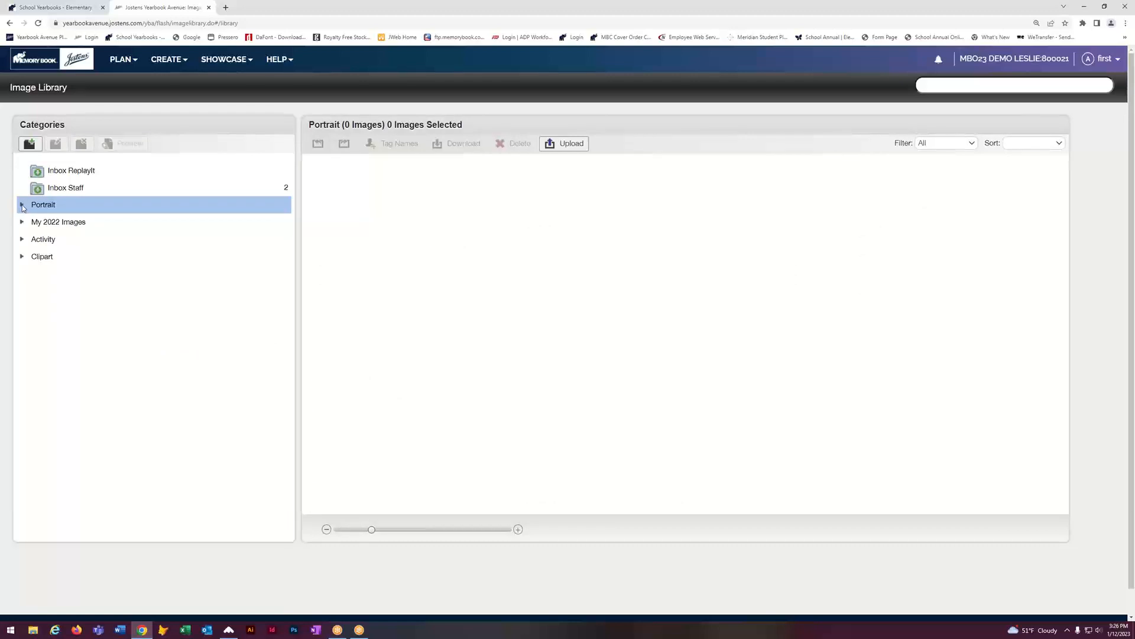
click(22, 205)
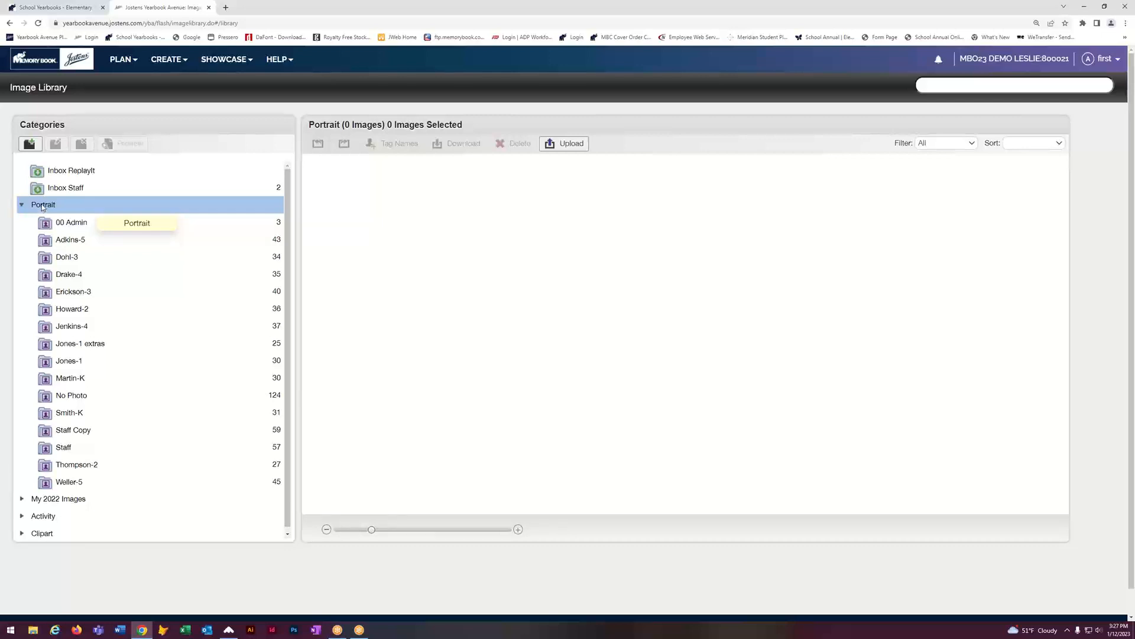
click(171, 59)
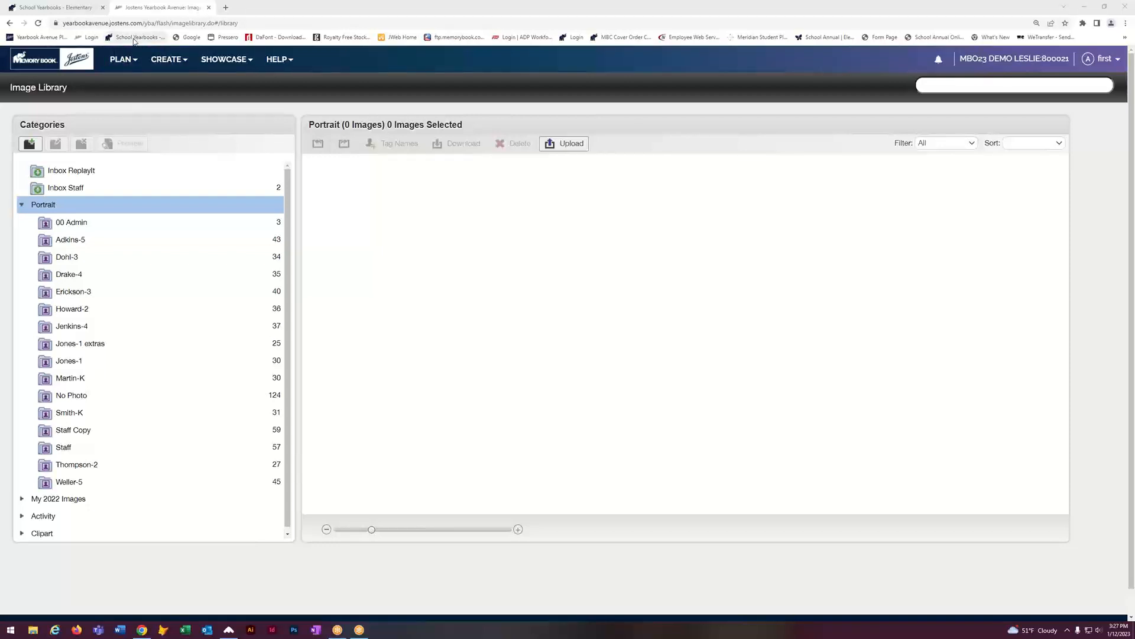
click(225, 7)
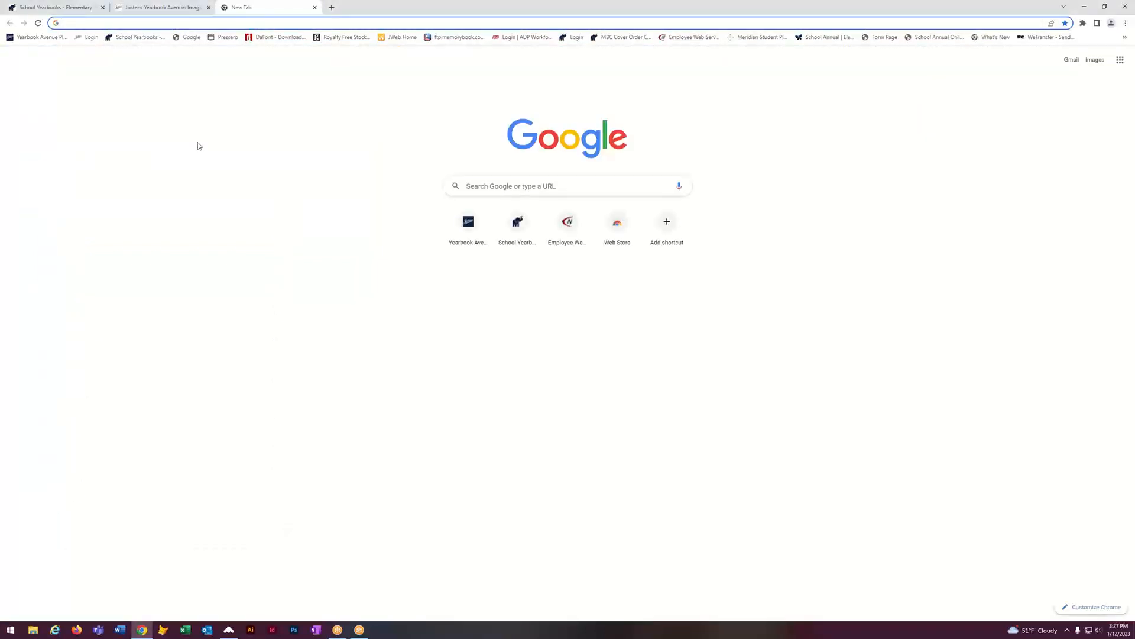
Step: Load the Memory Book Online login page in the new tab, then return to the yearbook's home dashboard
click(137, 38)
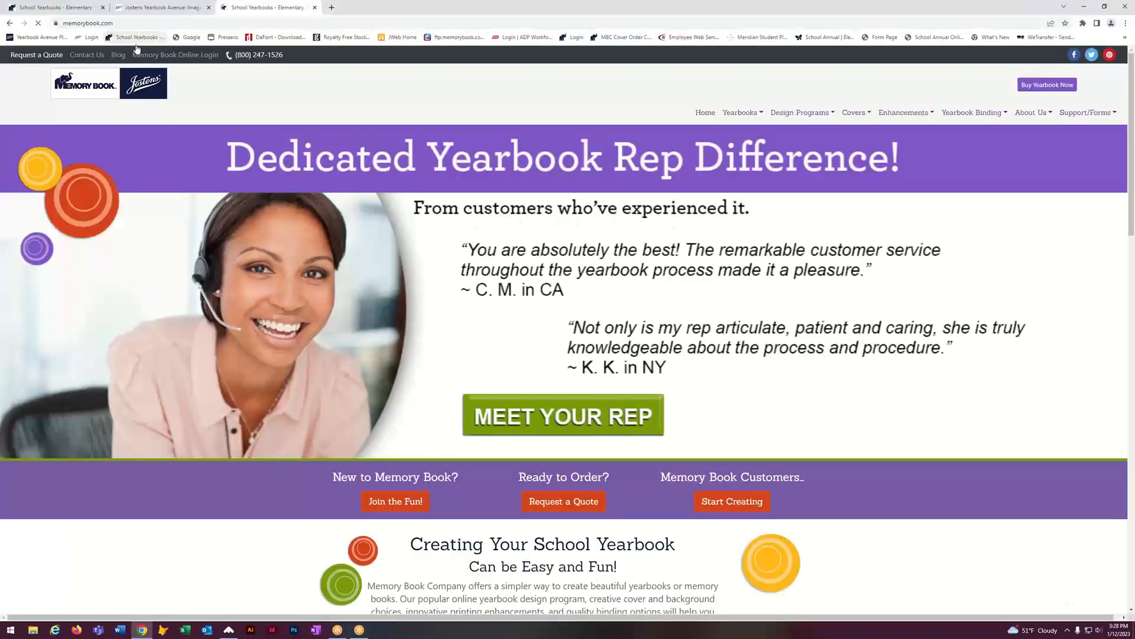
click(177, 55)
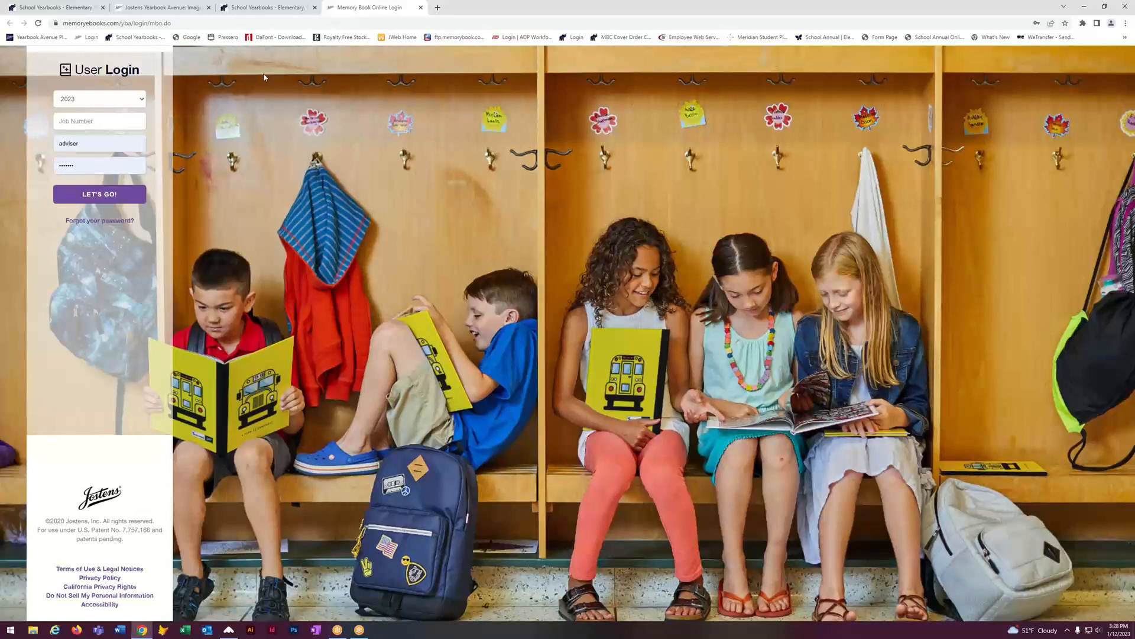
click(148, 7)
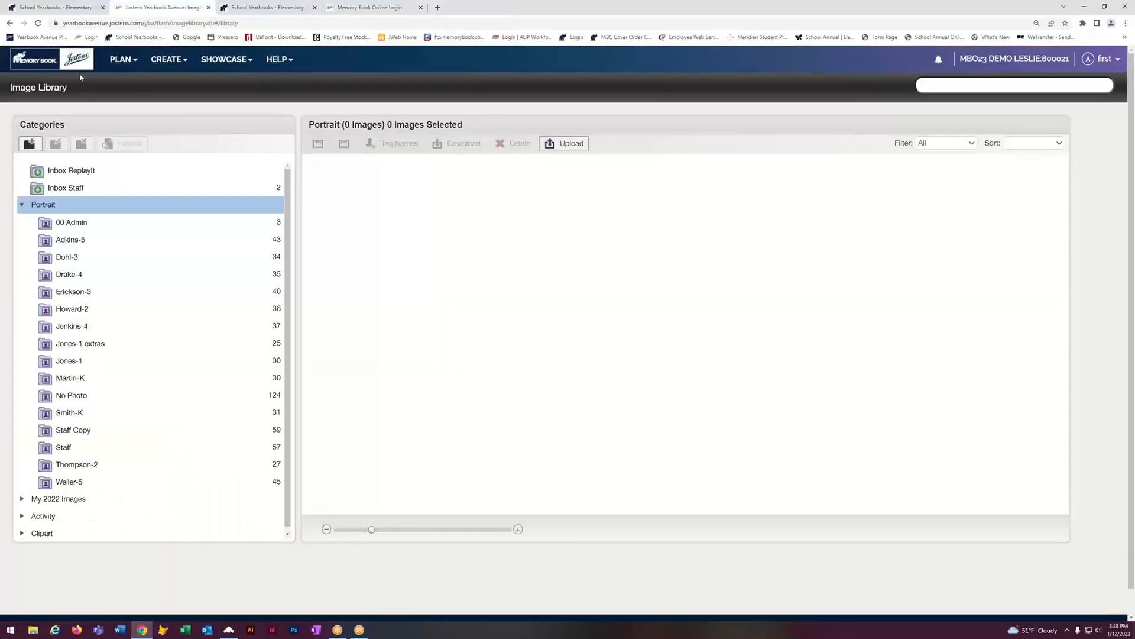
click(65, 61)
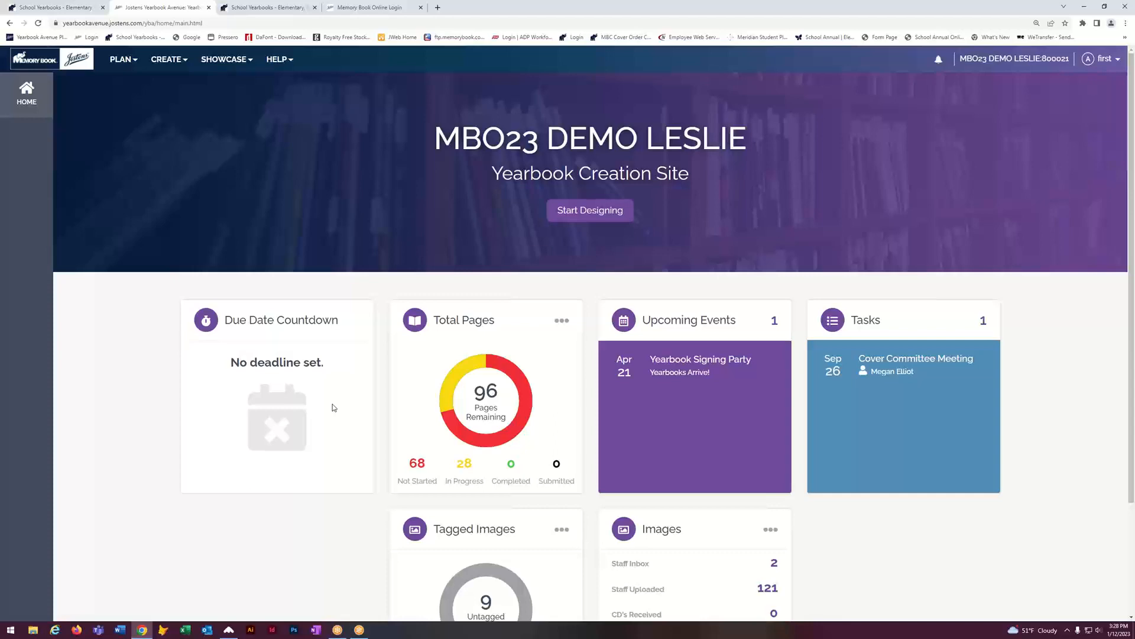
Step: Open the Page Ladder from the PLAN menu and scroll it back to the top
scroll(332, 405, down, 2)
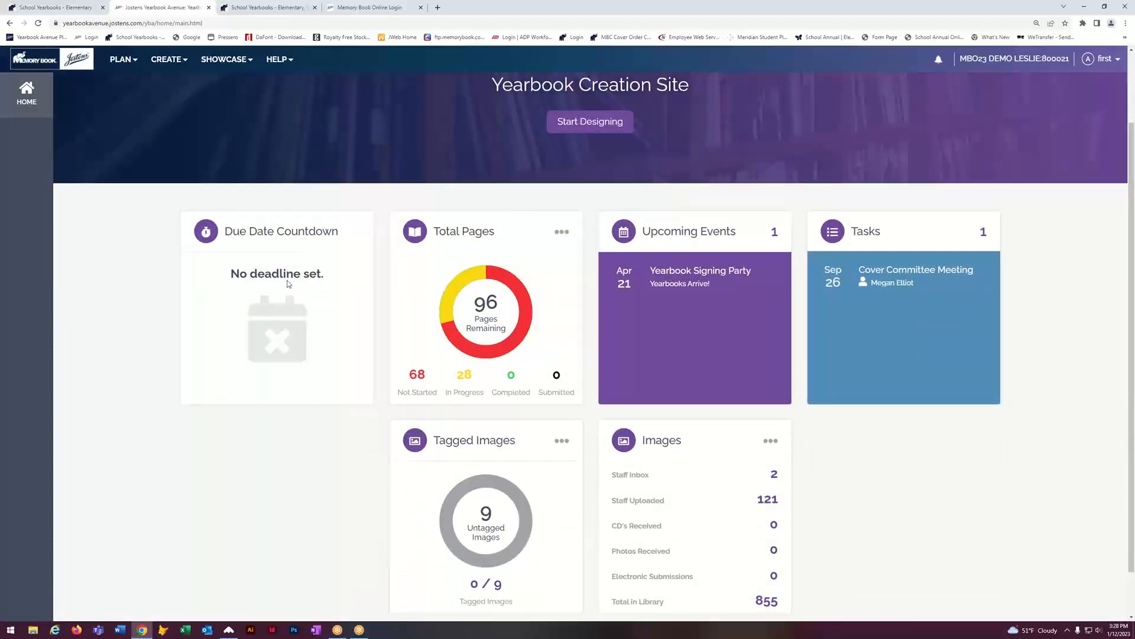
click(122, 59)
click(114, 86)
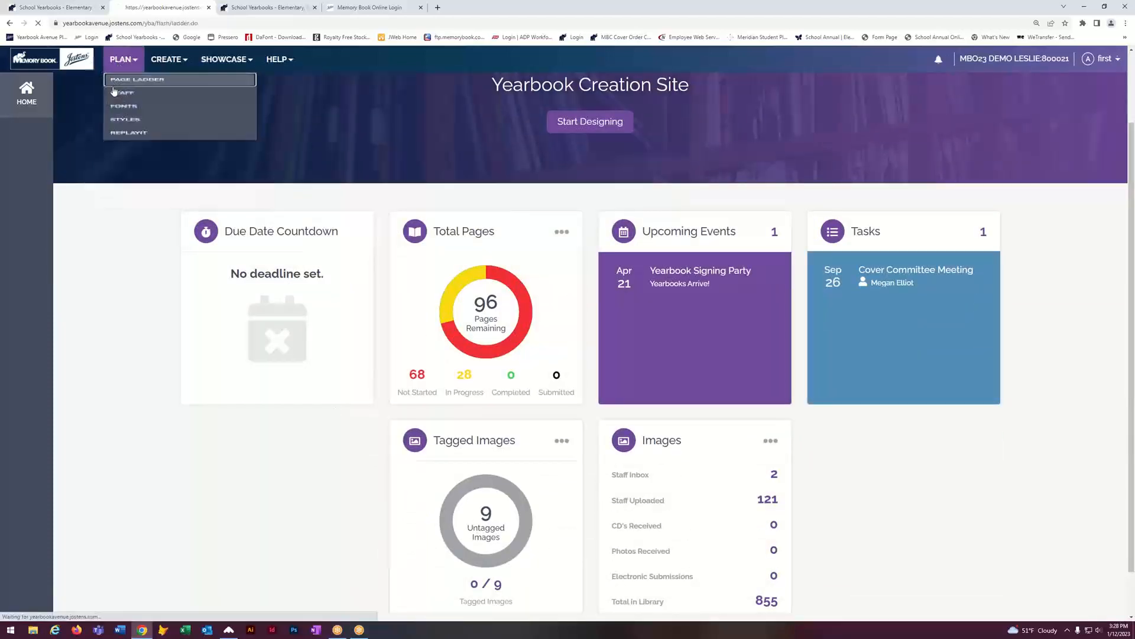
scroll(985, 302, up, 12)
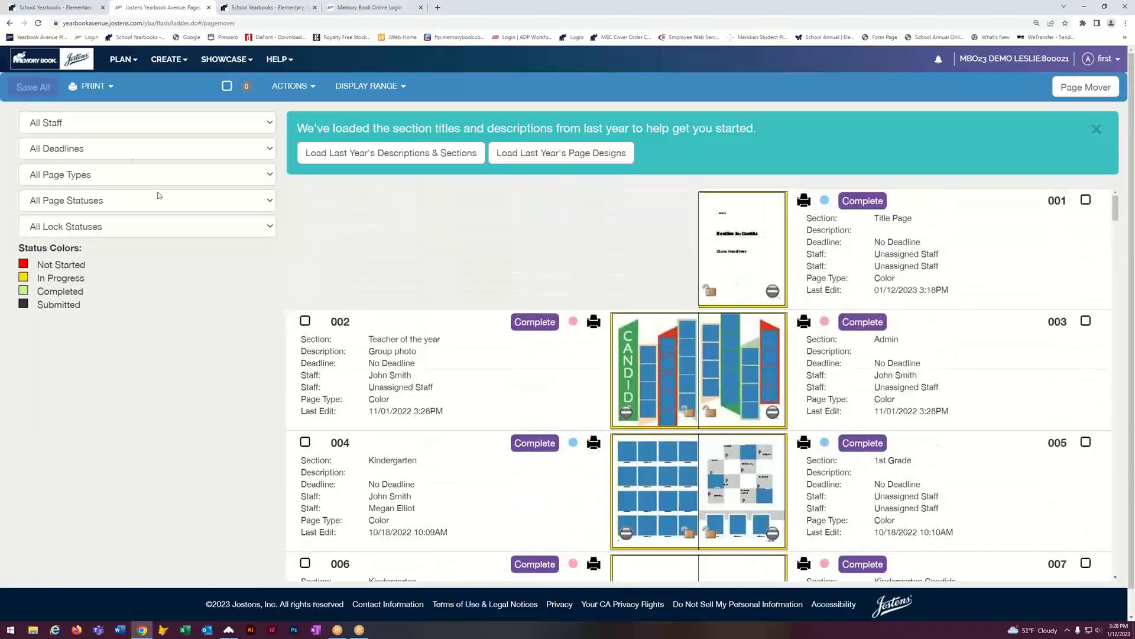
click(122, 60)
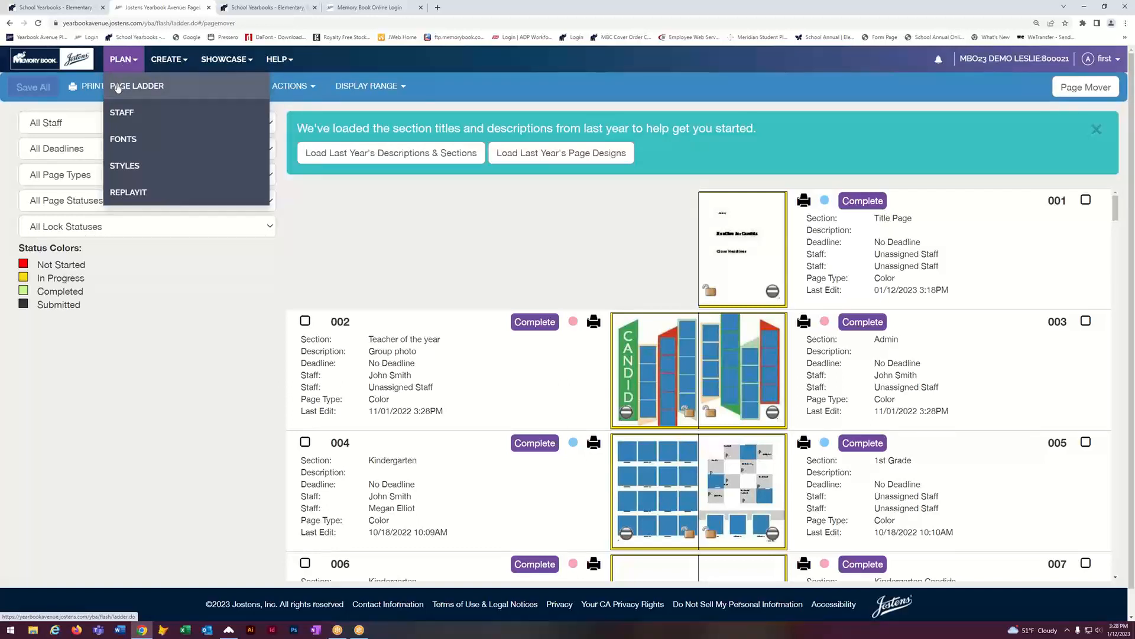
click(191, 350)
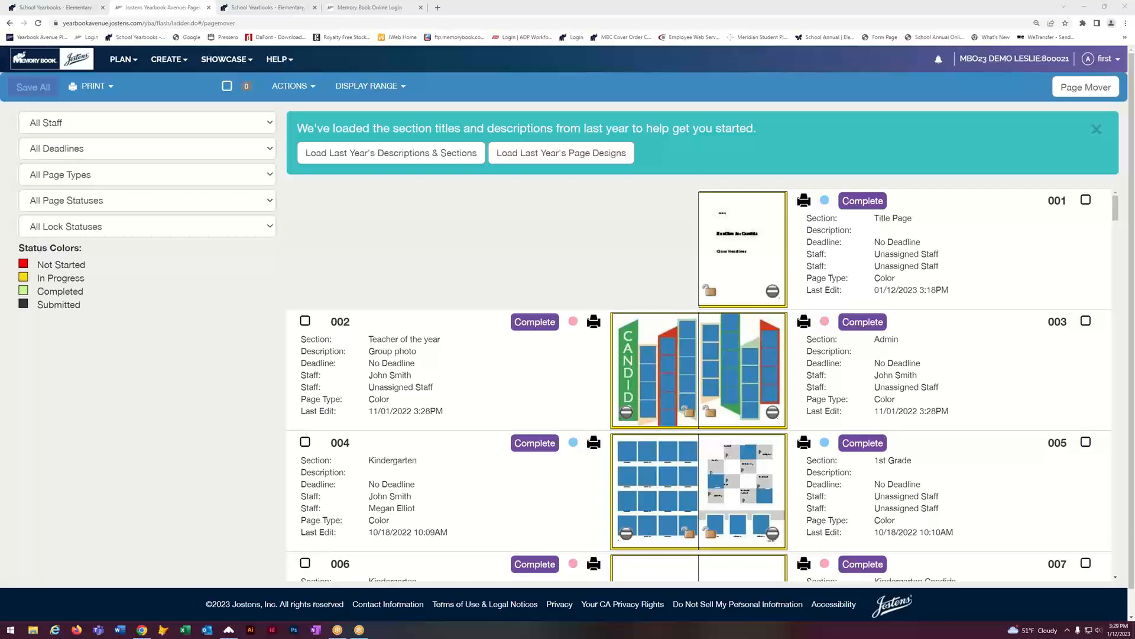
Step: On the memorybook.com tab, open the You Design It! Yearbook Covers page from the Covers menu
click(366, 8)
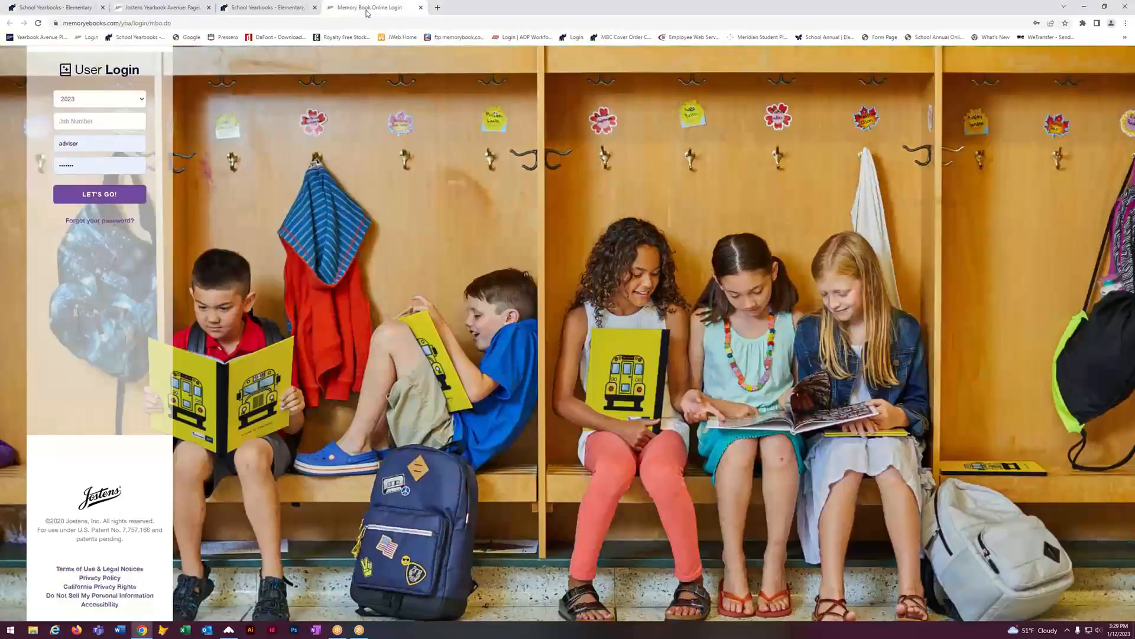
click(298, 8)
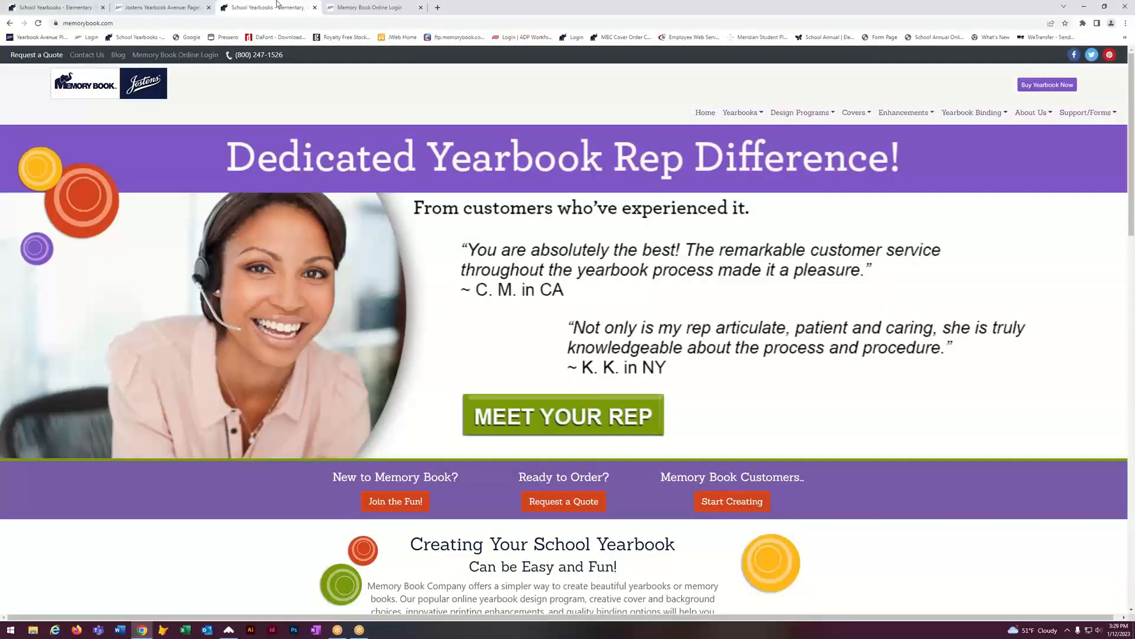
mouse_move(1061, 118)
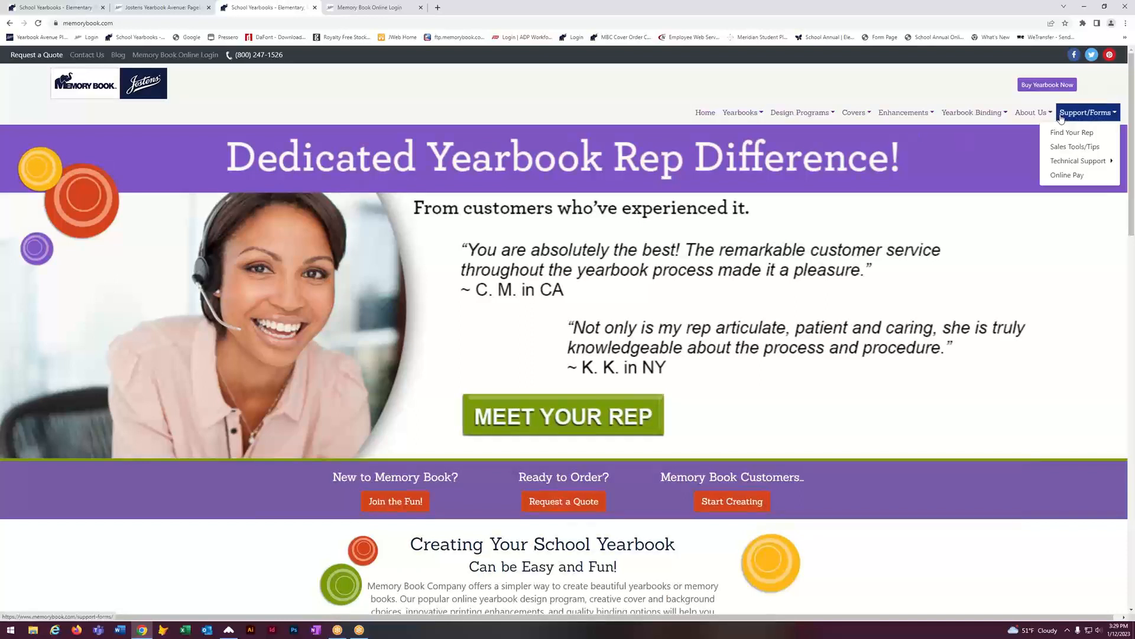
mouse_move(1066, 165)
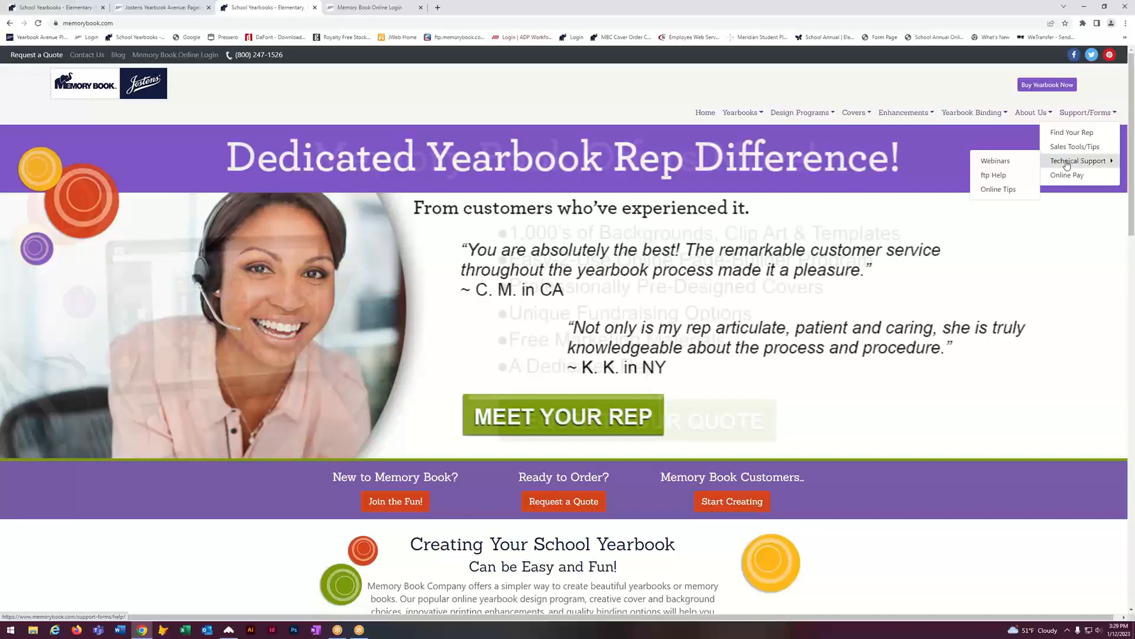
mouse_move(846, 116)
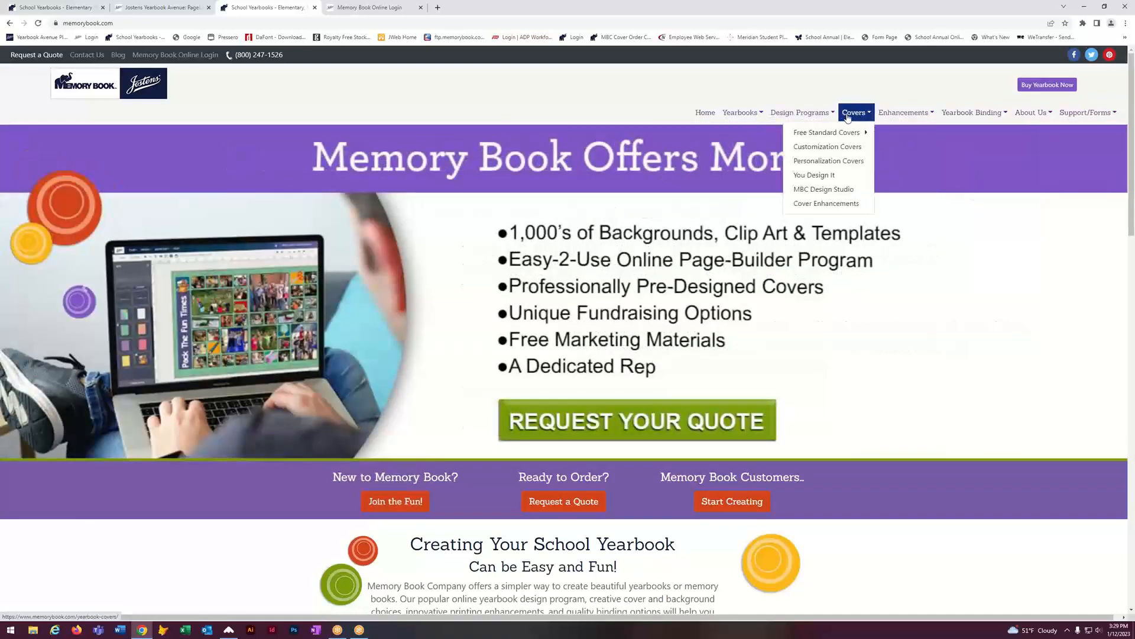
click(815, 175)
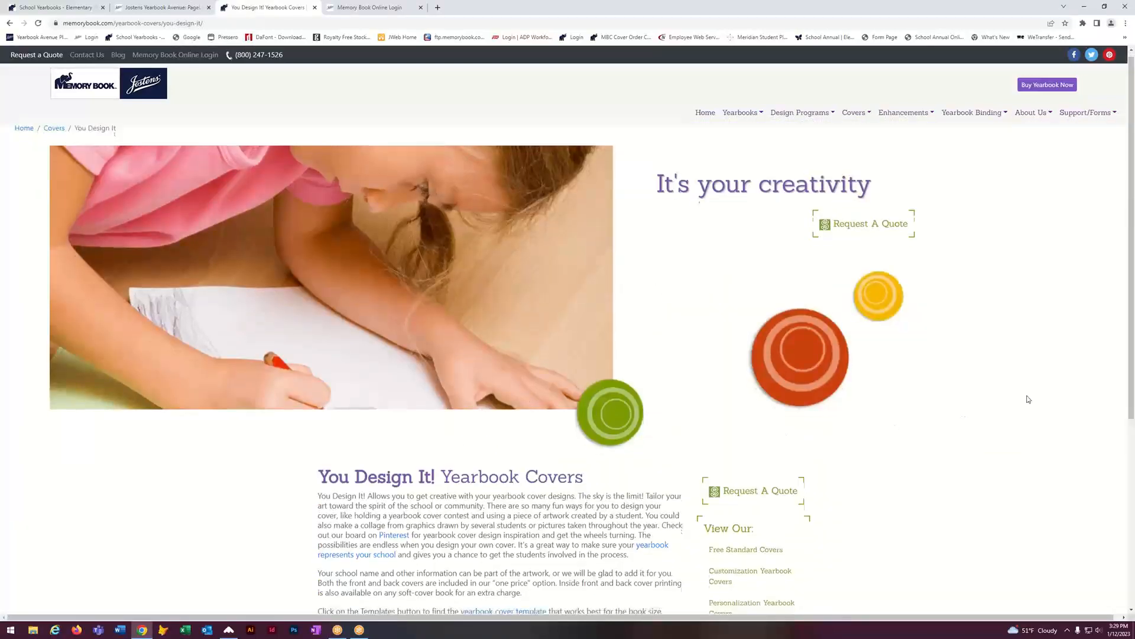
scroll(1026, 398, down, 3)
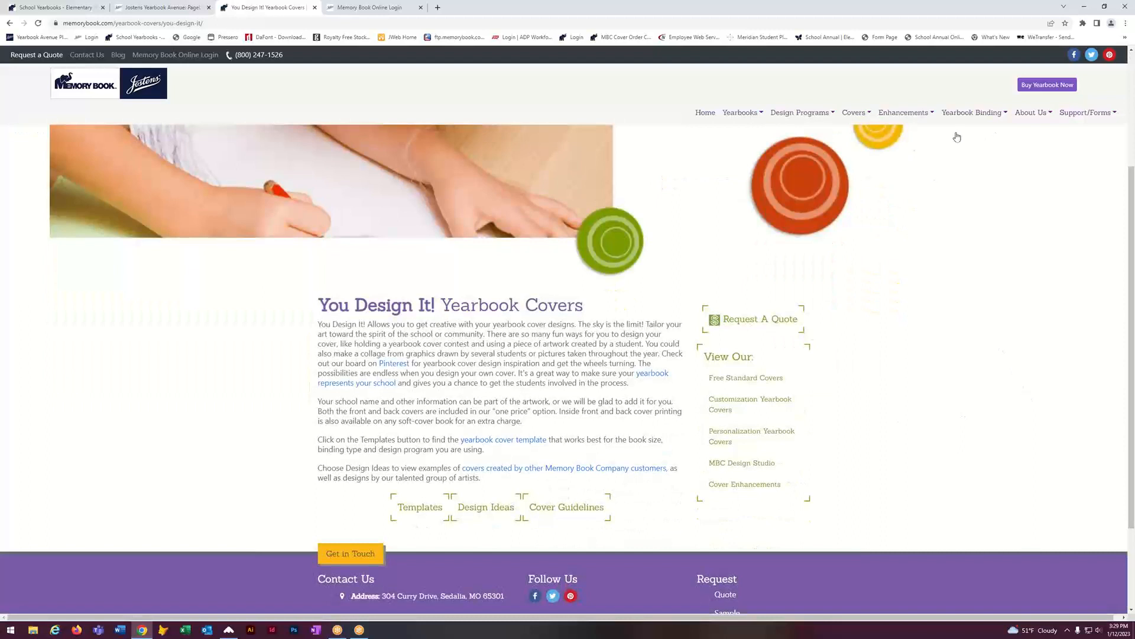
mouse_move(847, 116)
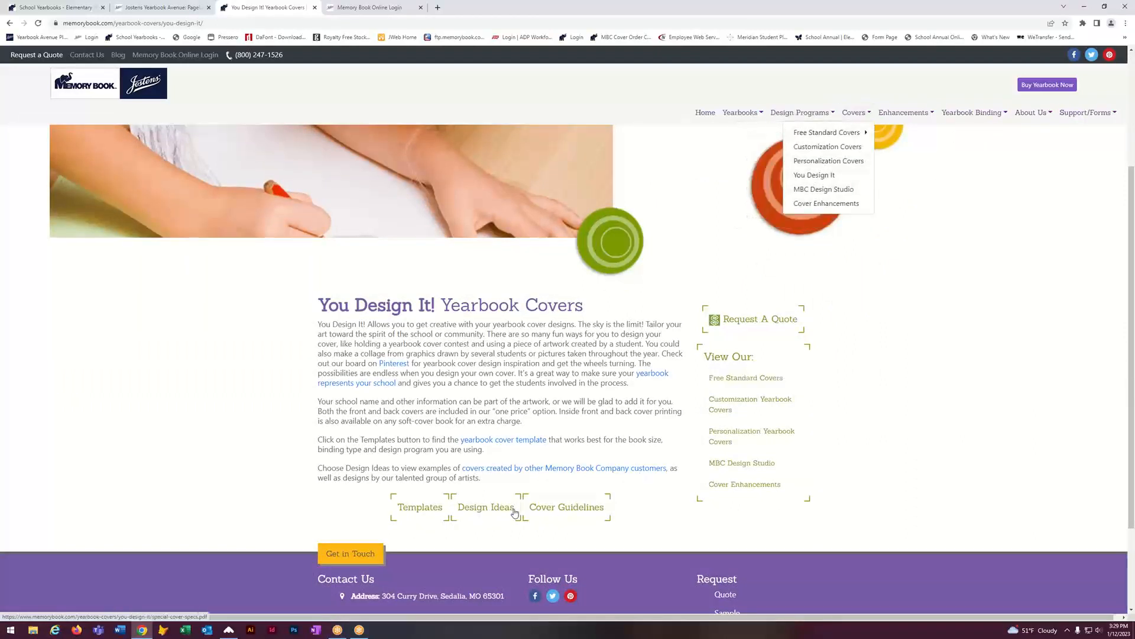
Step: Open the Templates page and scroll through the InDesign, Photoshop, Illustrator and Publisher templates
click(417, 508)
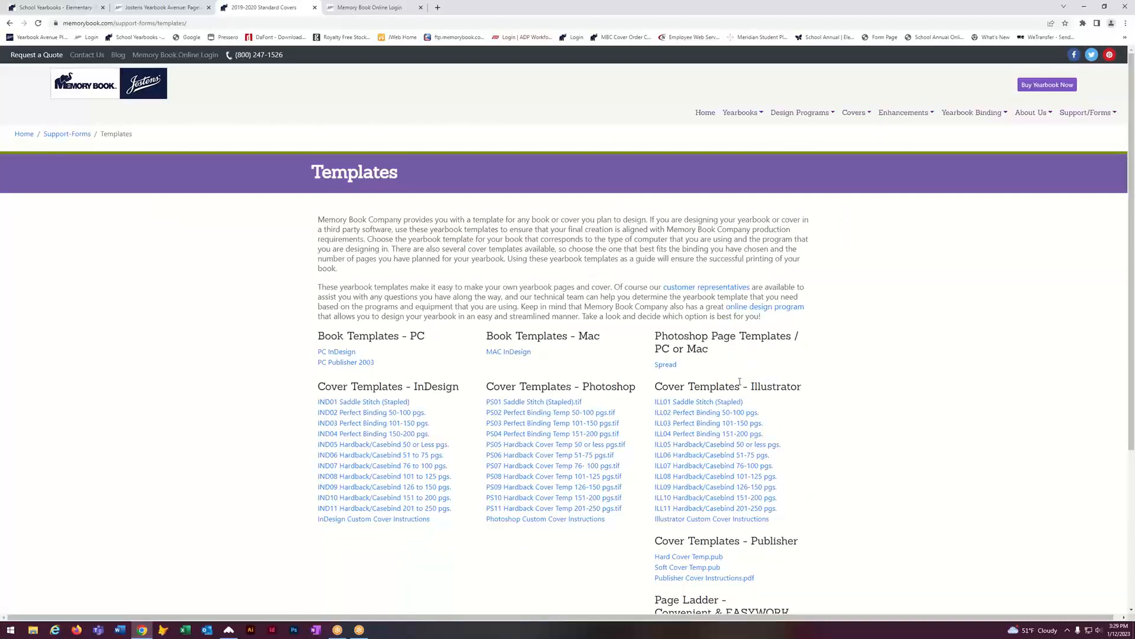
scroll(936, 416, down, 1)
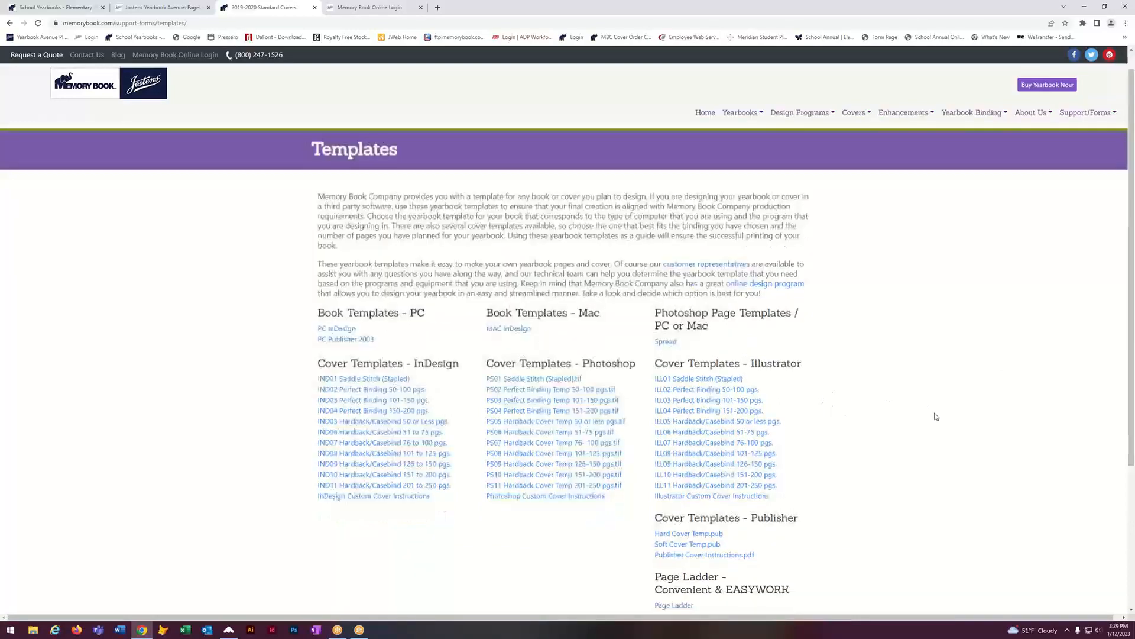
scroll(936, 416, down, 1)
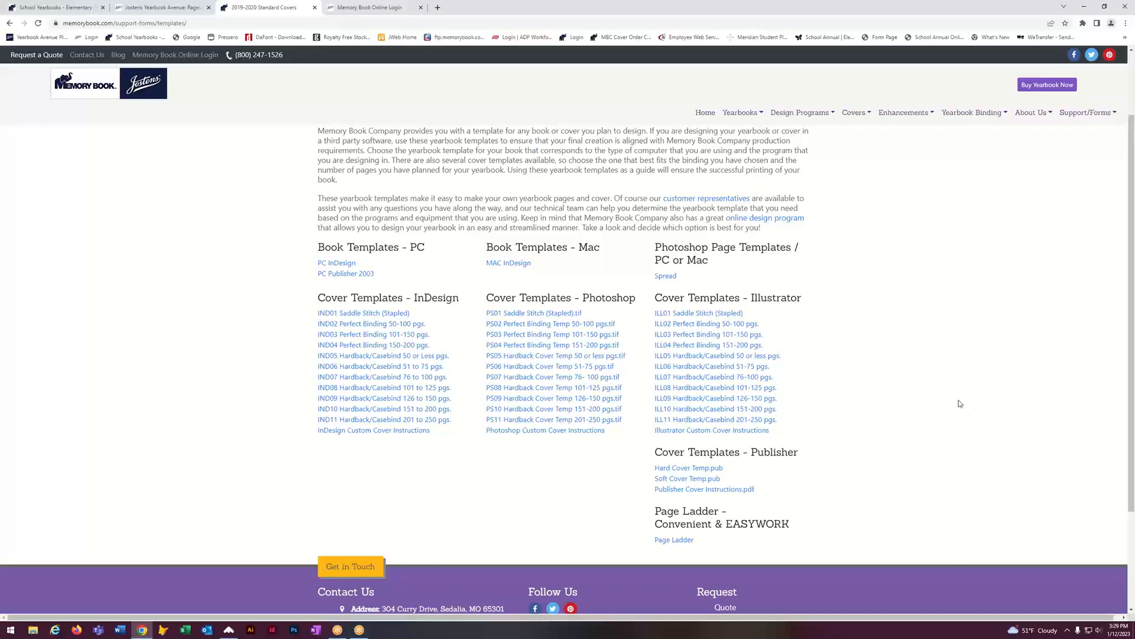
scroll(958, 400, down, 2)
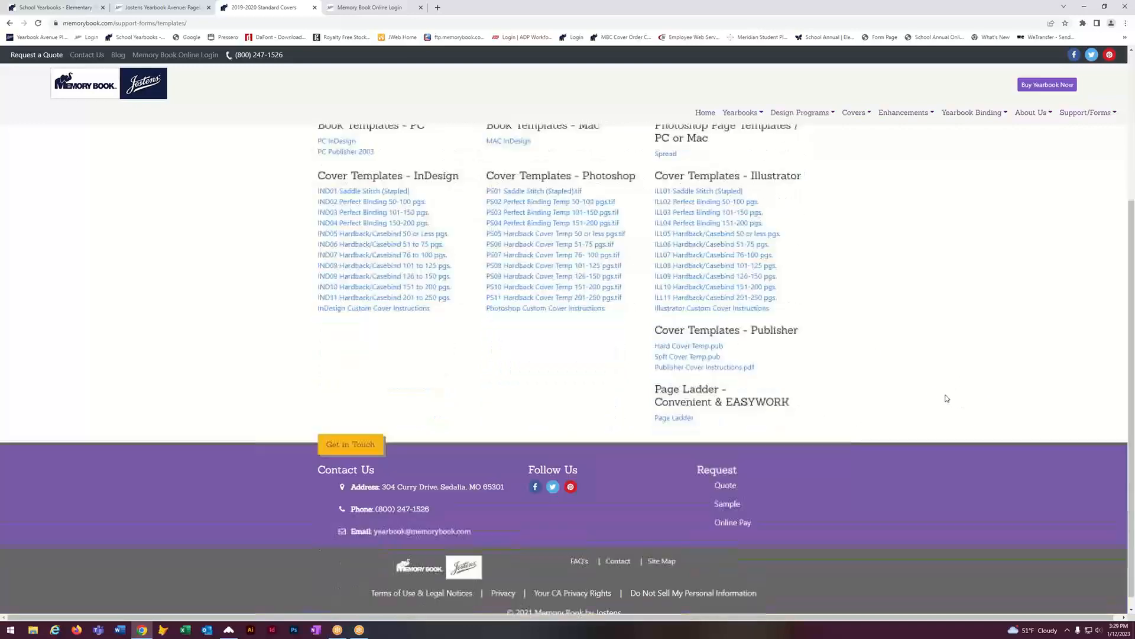
scroll(949, 398, up, 3)
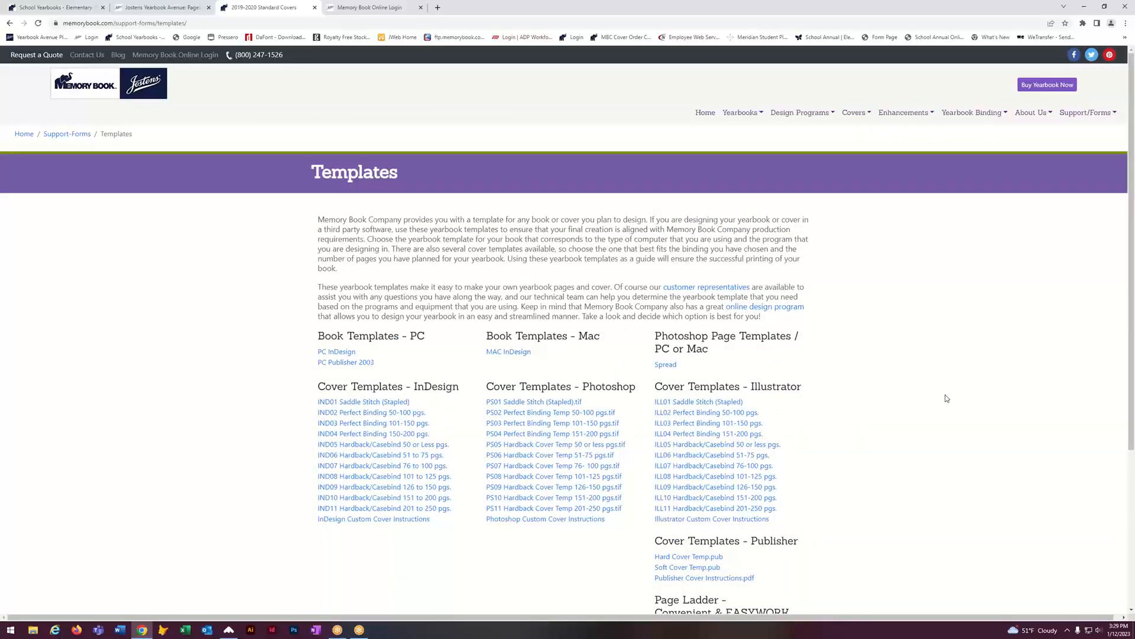